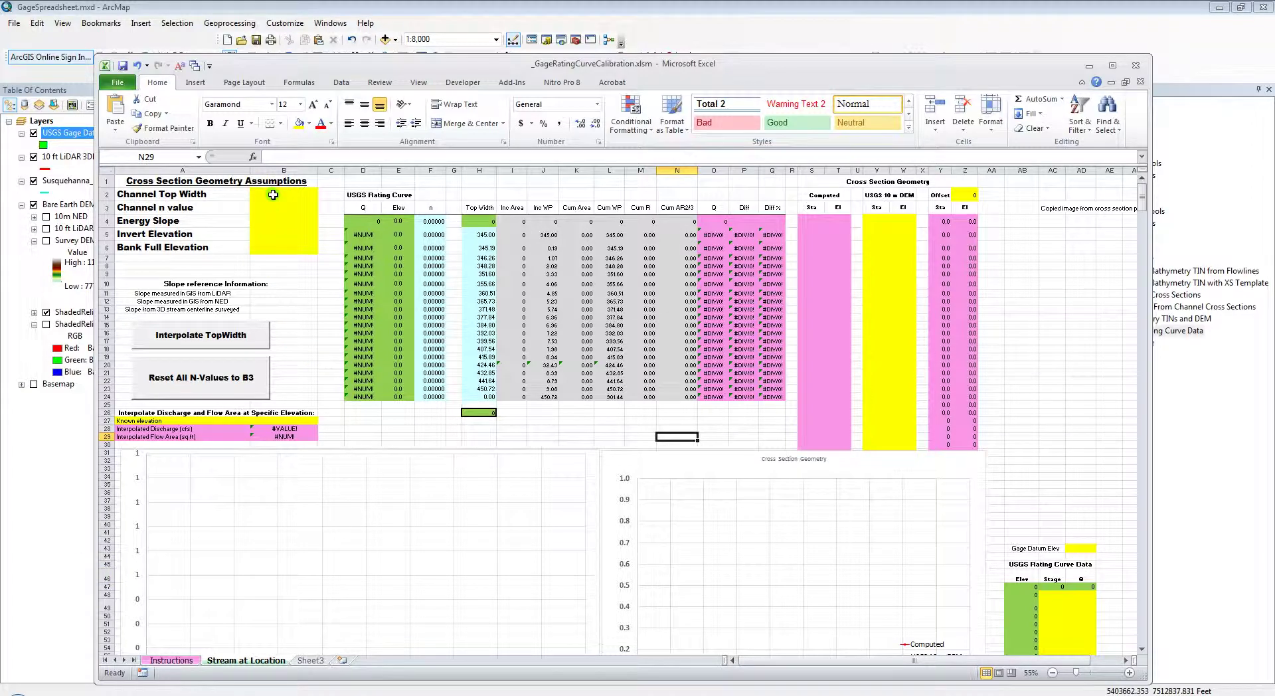
Review the calibration workbook's instructions, then examine the geometry assumption cells and the n and Top Width columns on the Stream at Location sheet
left_click(171, 660)
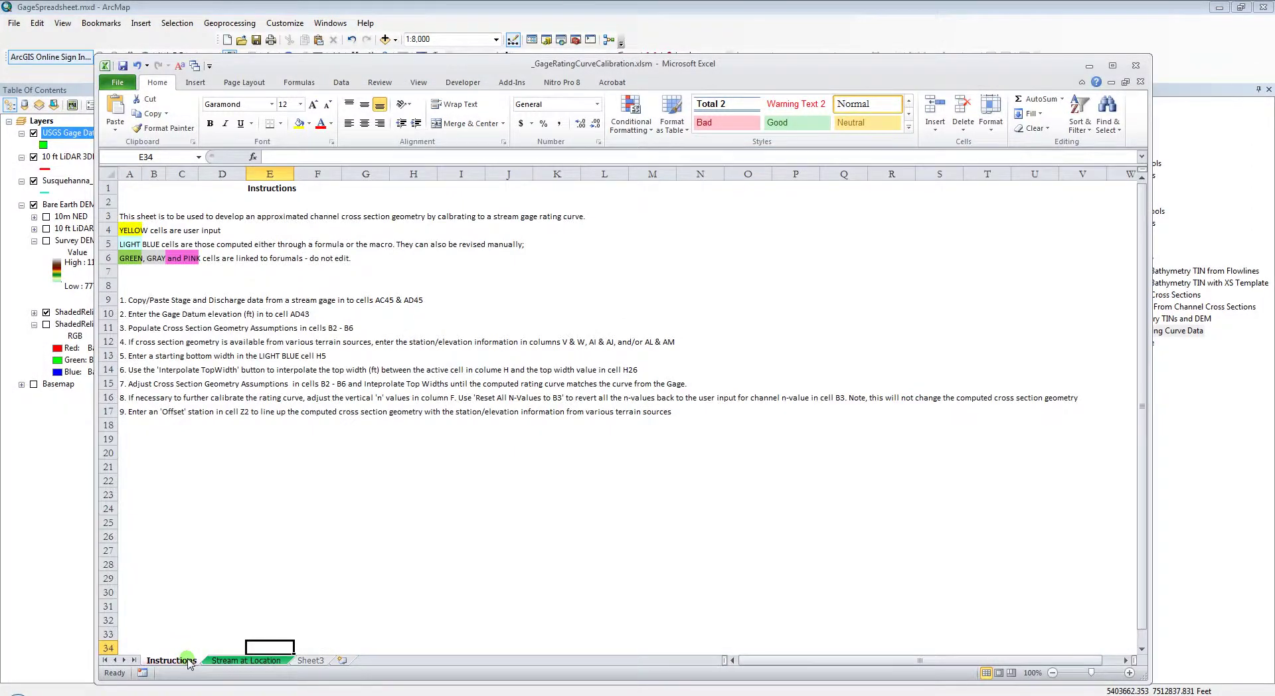
left_click(232, 655)
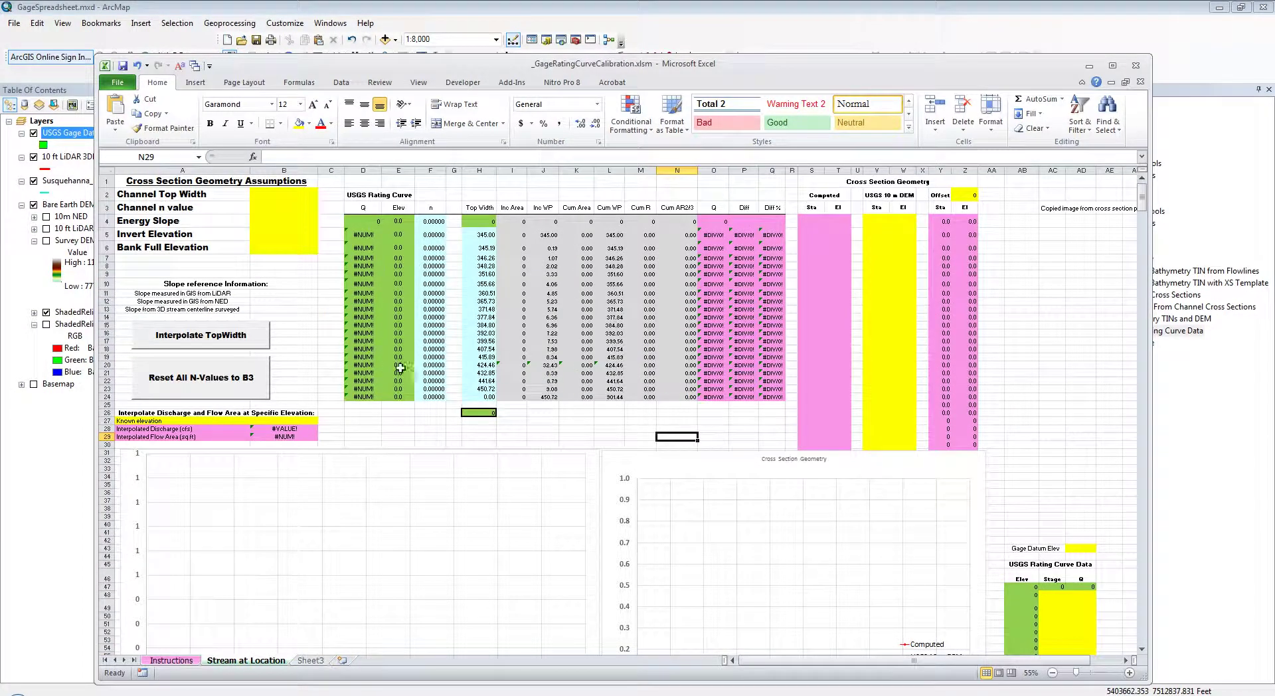
left_click_drag(292, 199, 291, 249)
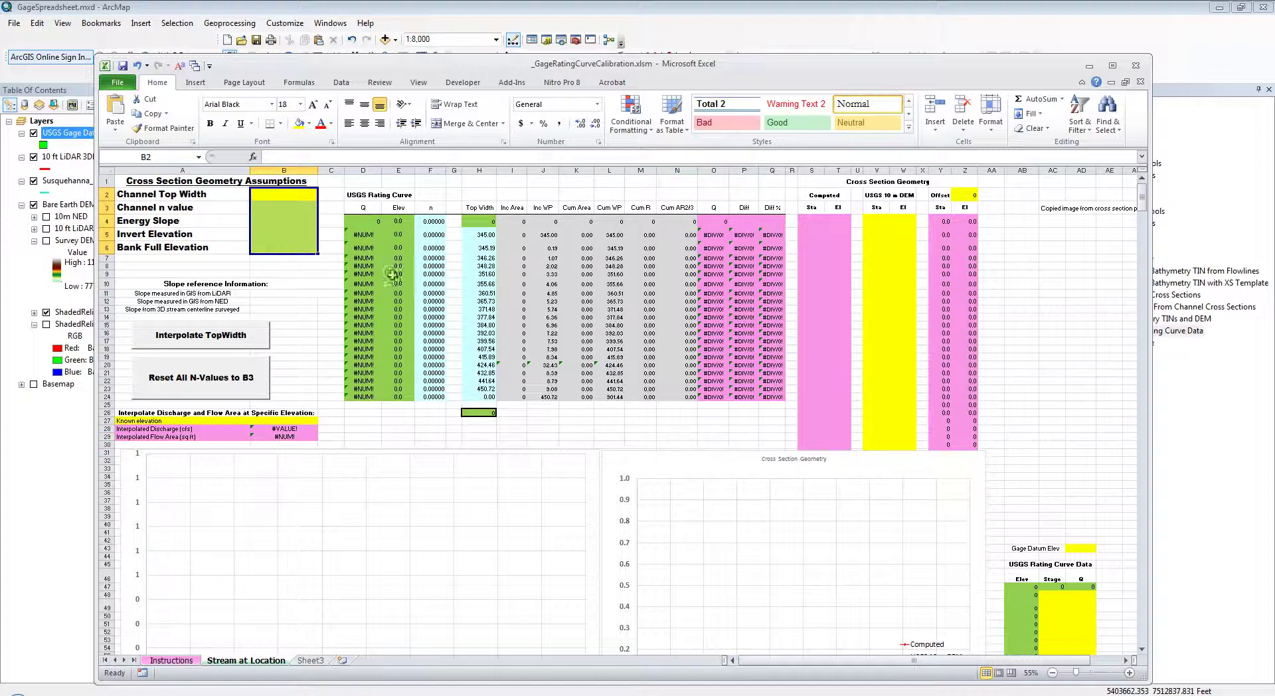
left_click(542, 341)
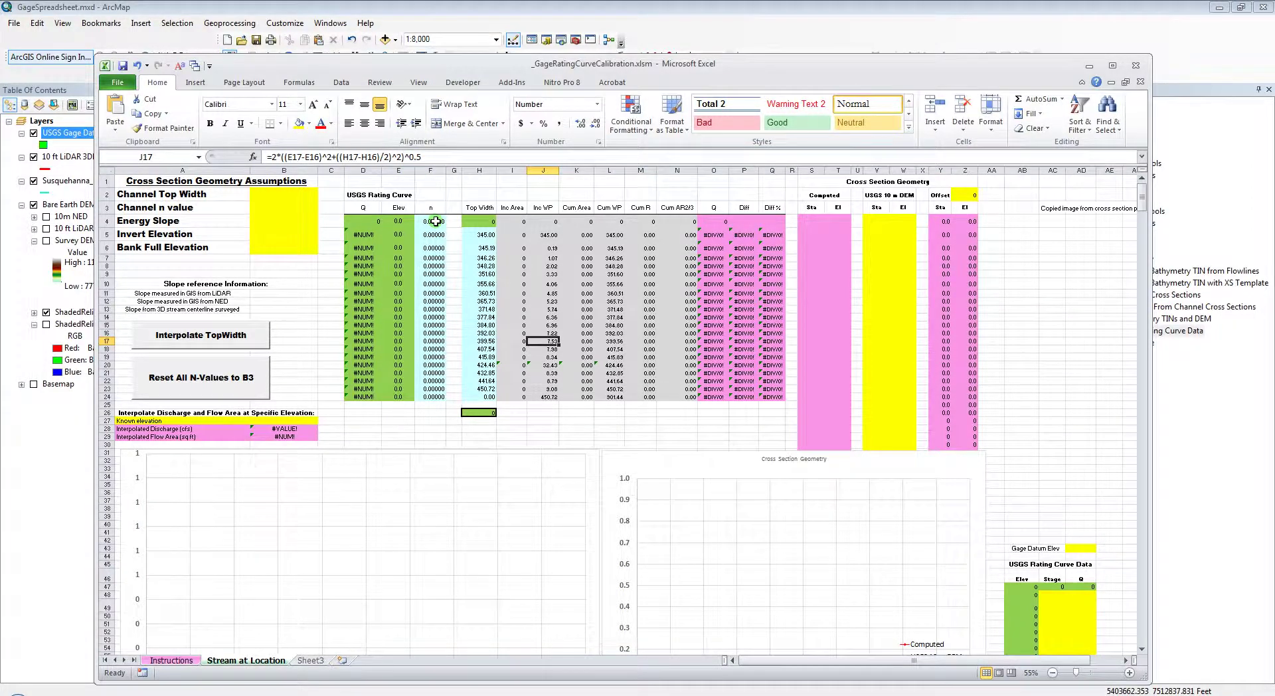
left_click_drag(433, 221, 489, 237)
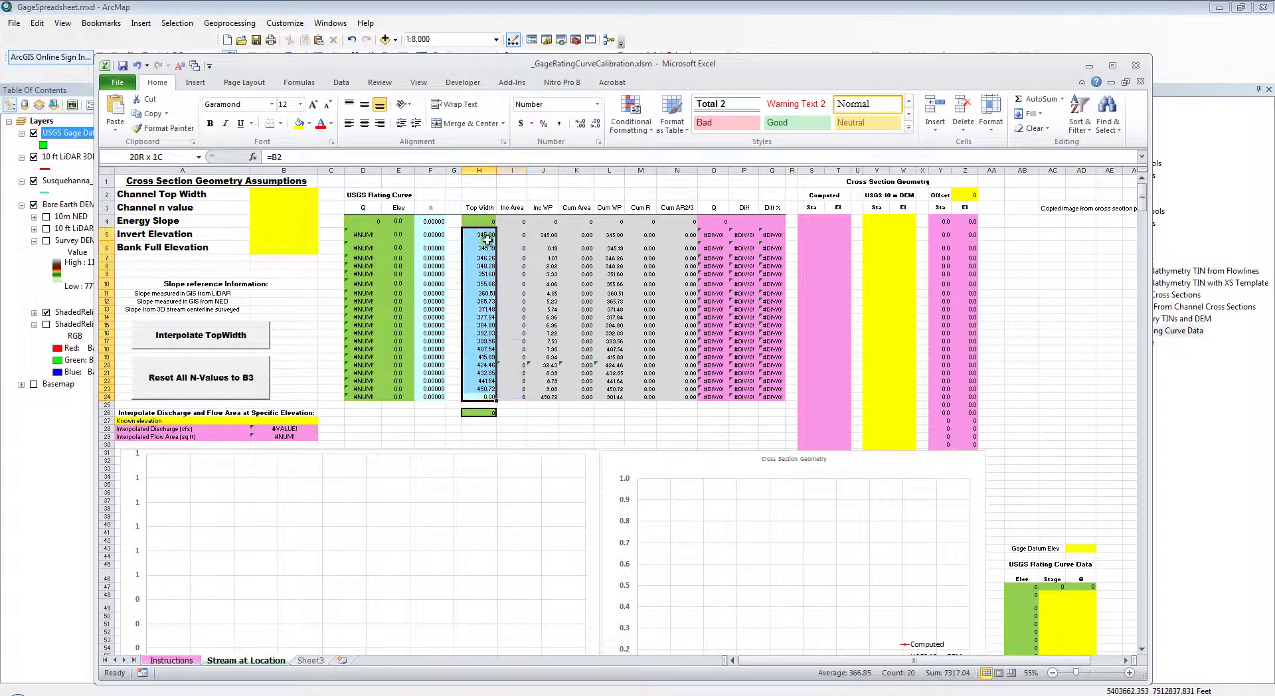
left_click(488, 237)
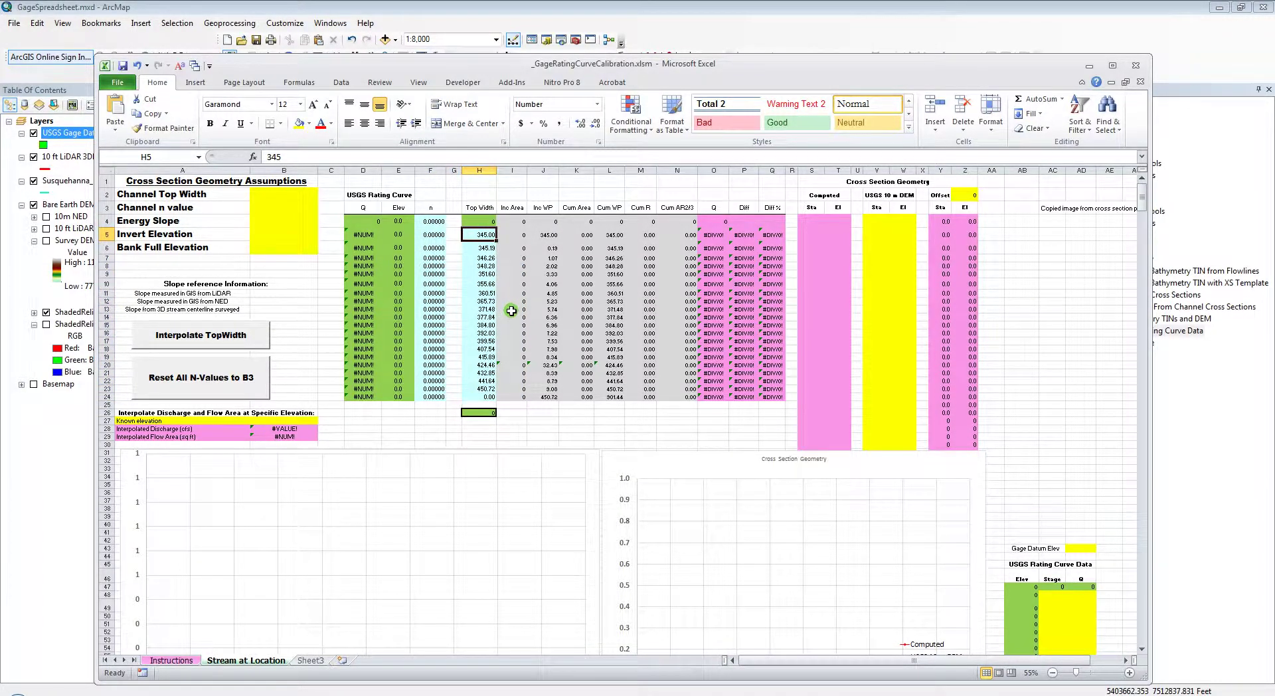
left_click(571, 376)
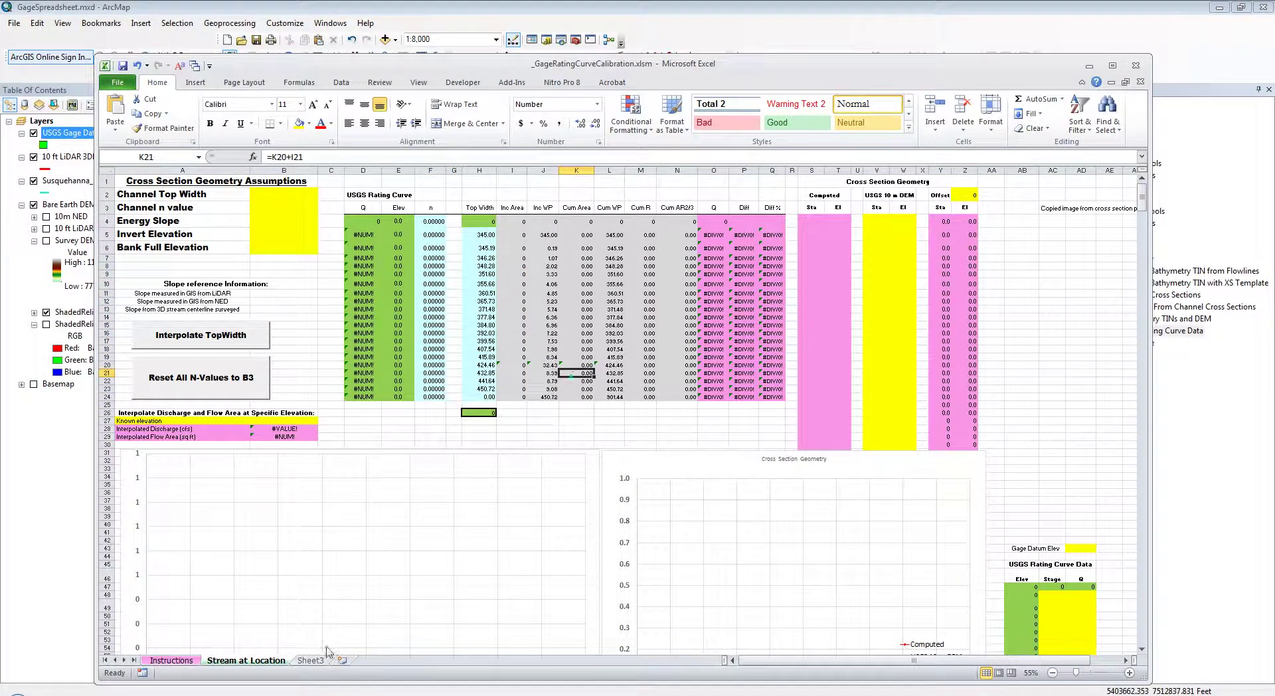
Rename the Stream at Location worksheet as "Susq River at Conklin"
left_click(370, 12)
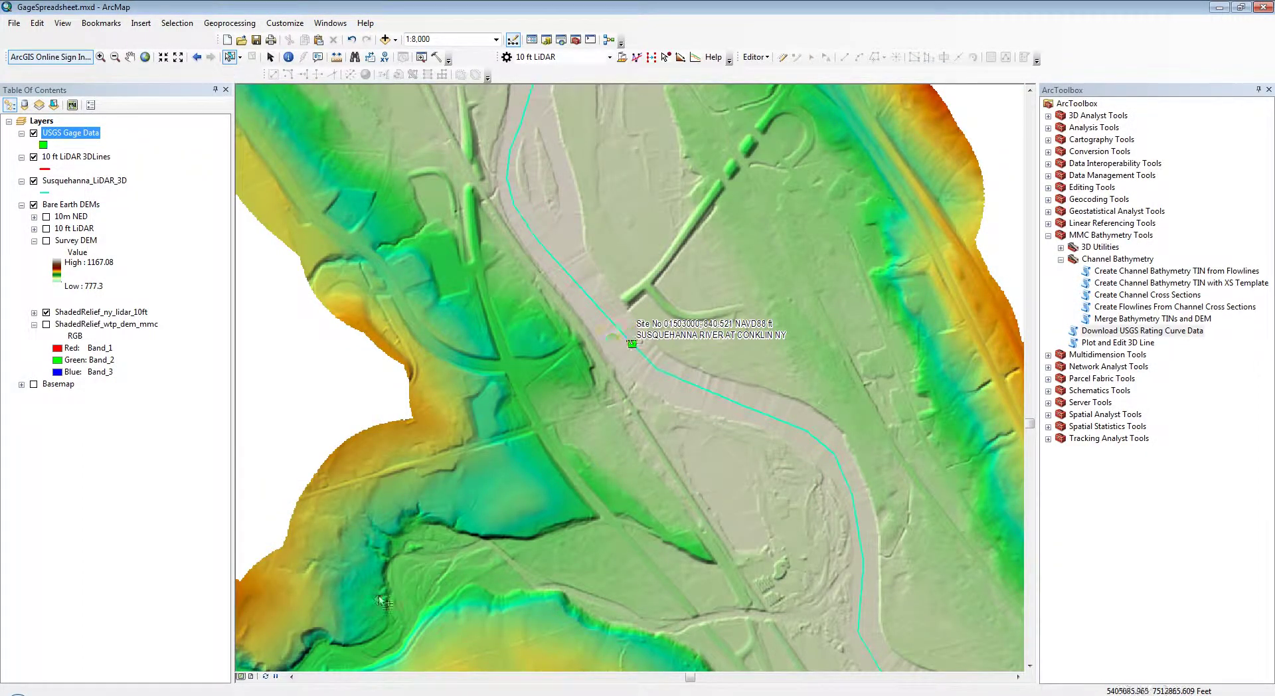
key("alt+Tab")
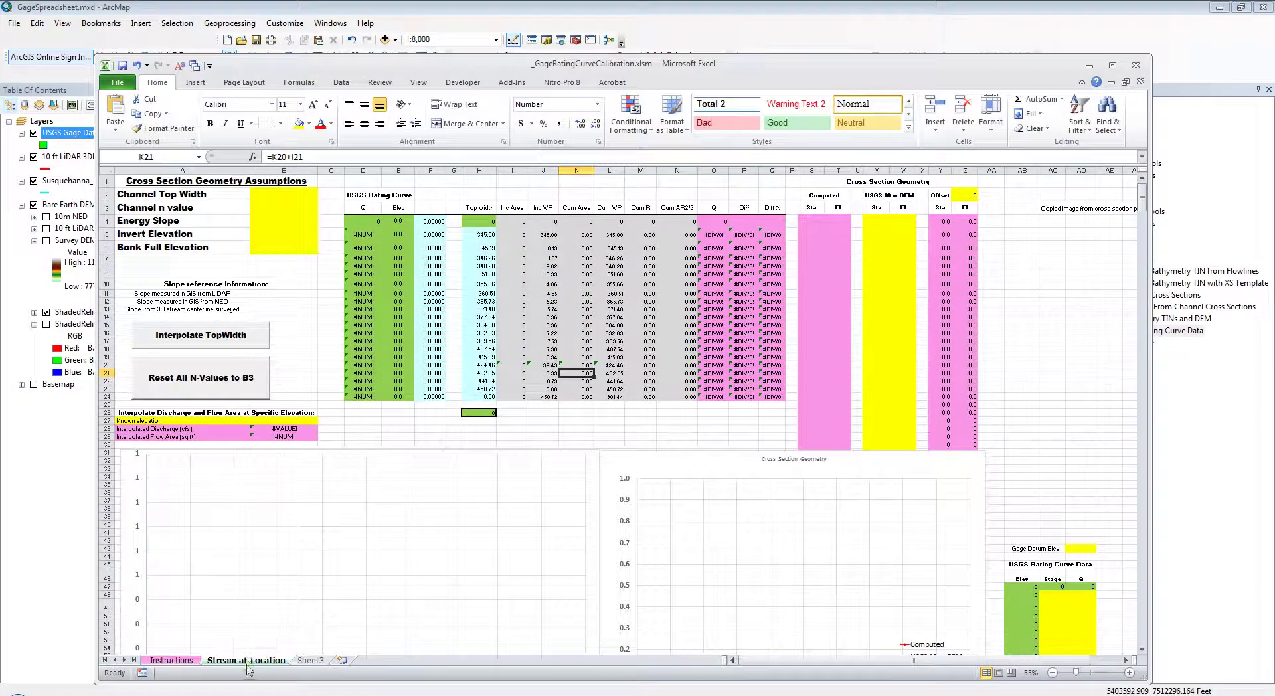
type("Susq Ri")
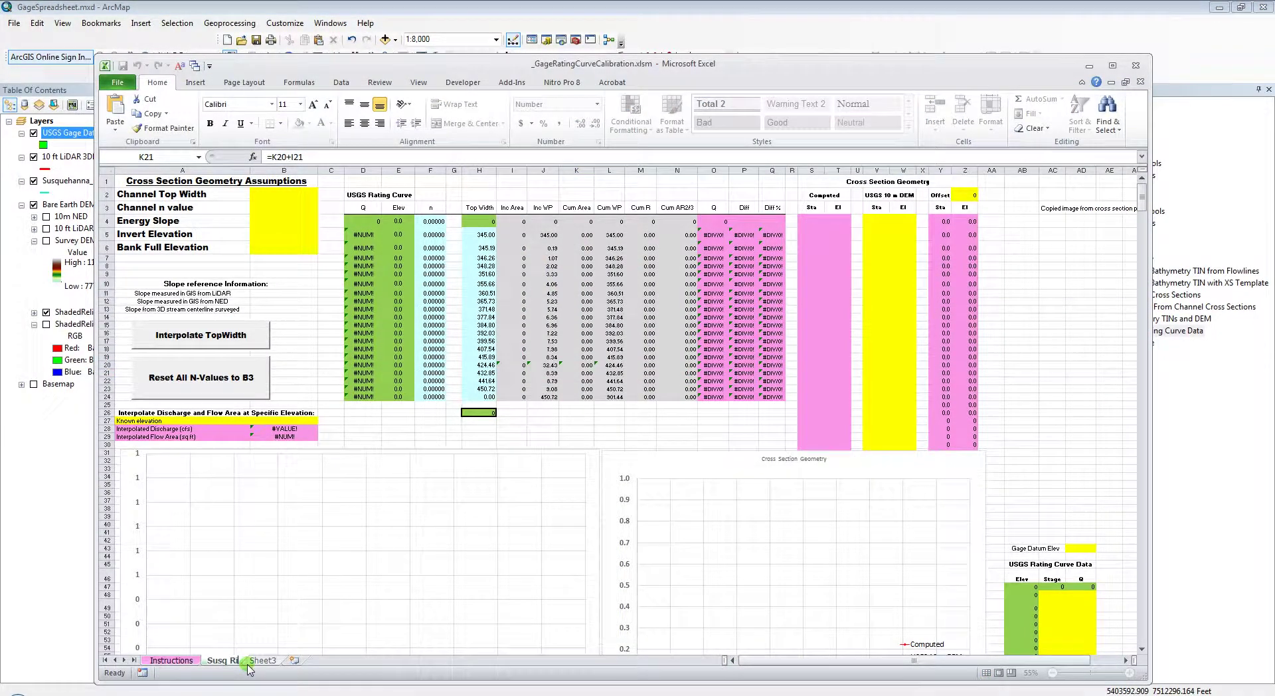
type("ver at Conklin")
key("Return")
left_click(399, 308)
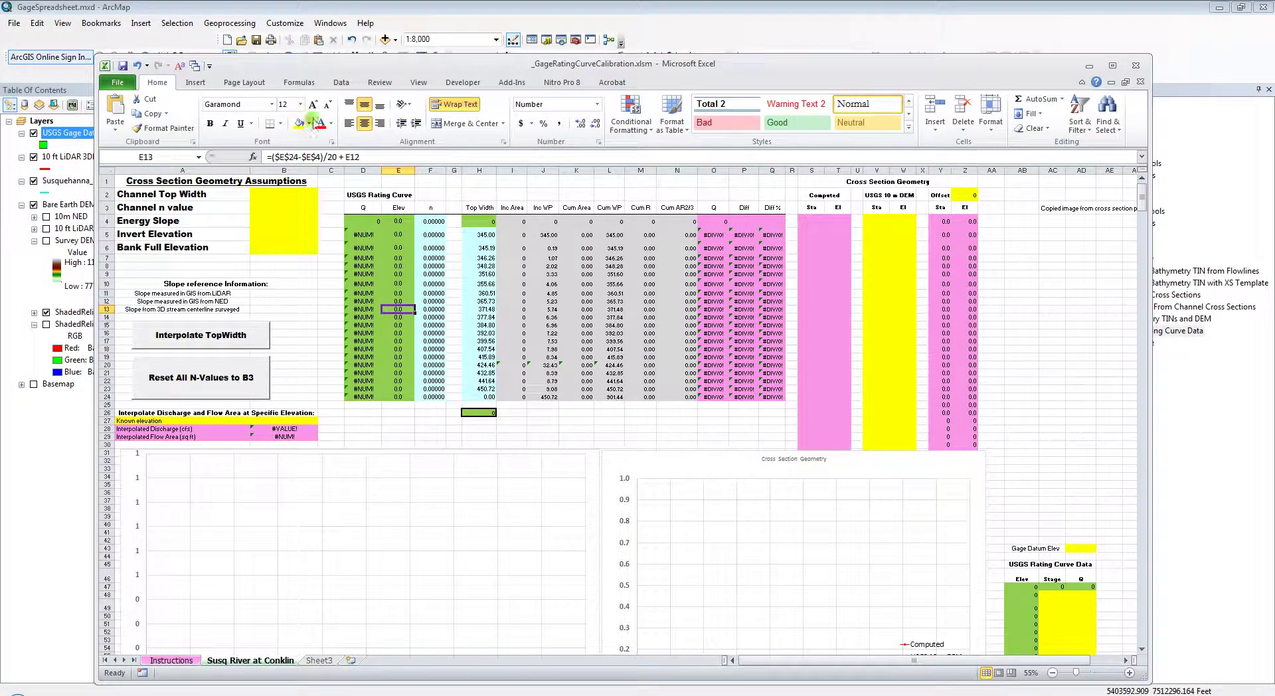
In ArcMap, select the Susquehanna River at Conklin gage and run Download USGS Rating Curve Data on USGS Gage Data, output to the Susquehanna data folder
left_click(345, 6)
left_click_drag(621, 332, 652, 354)
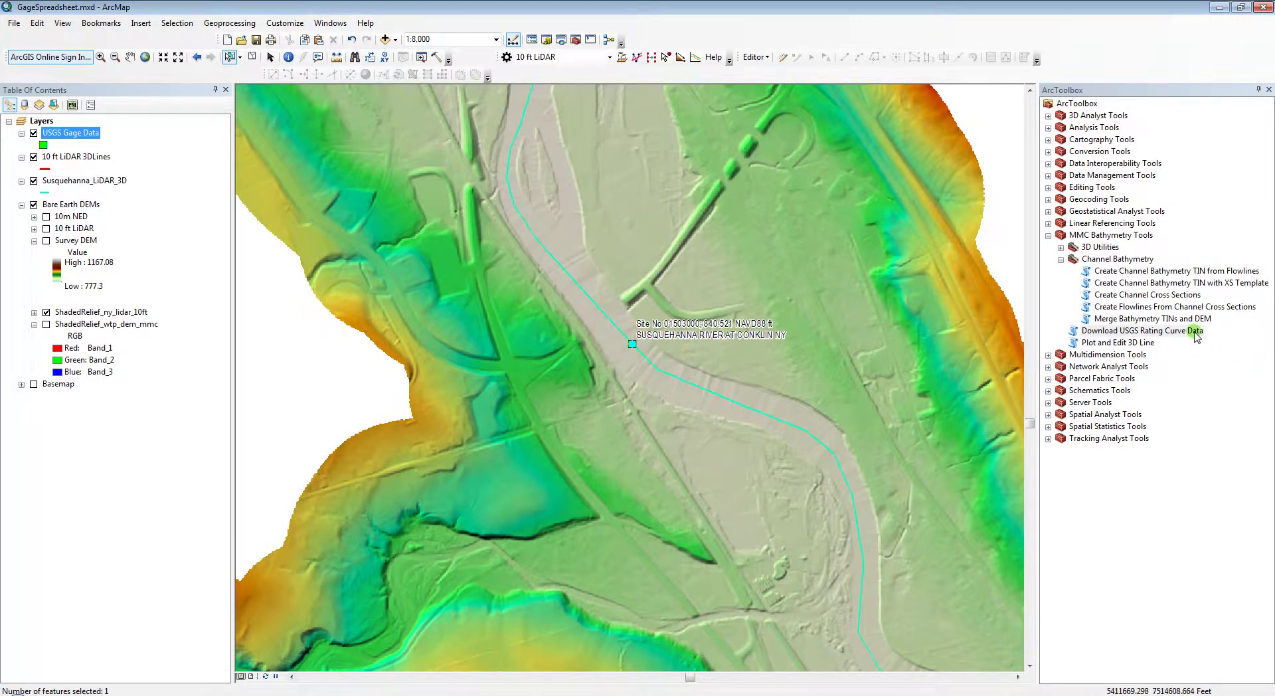
double_click(1196, 332)
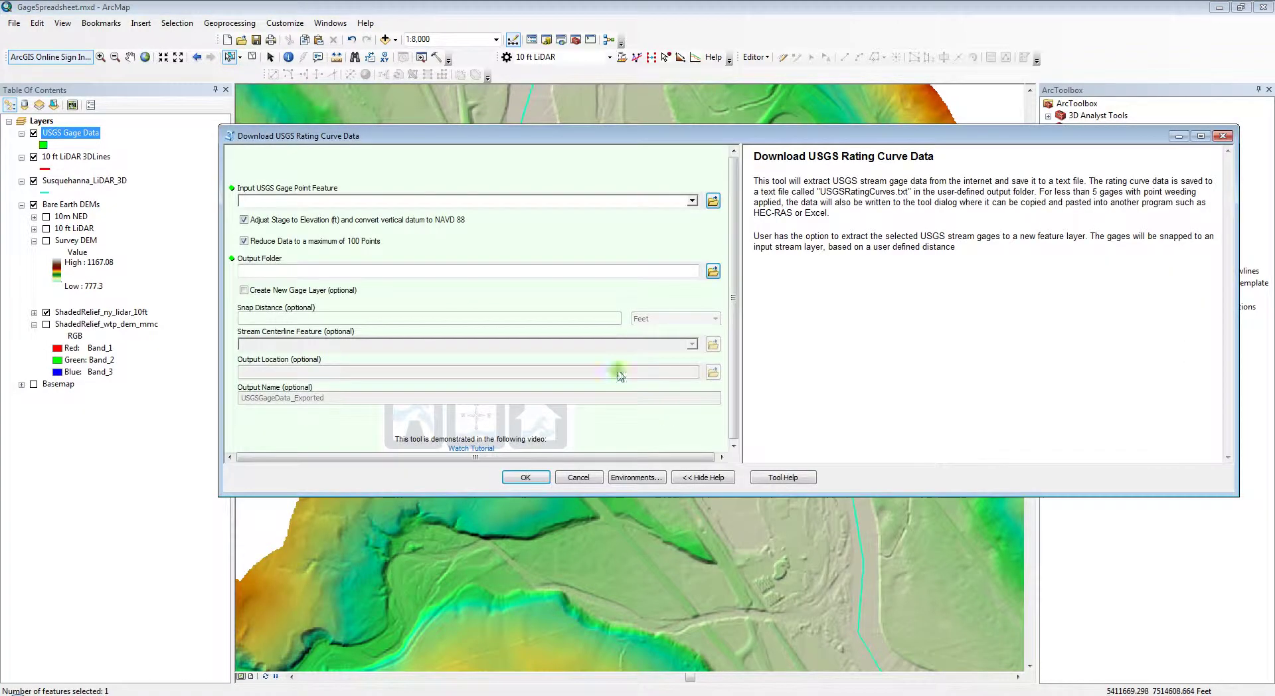
left_click_drag(176, 163, 323, 201)
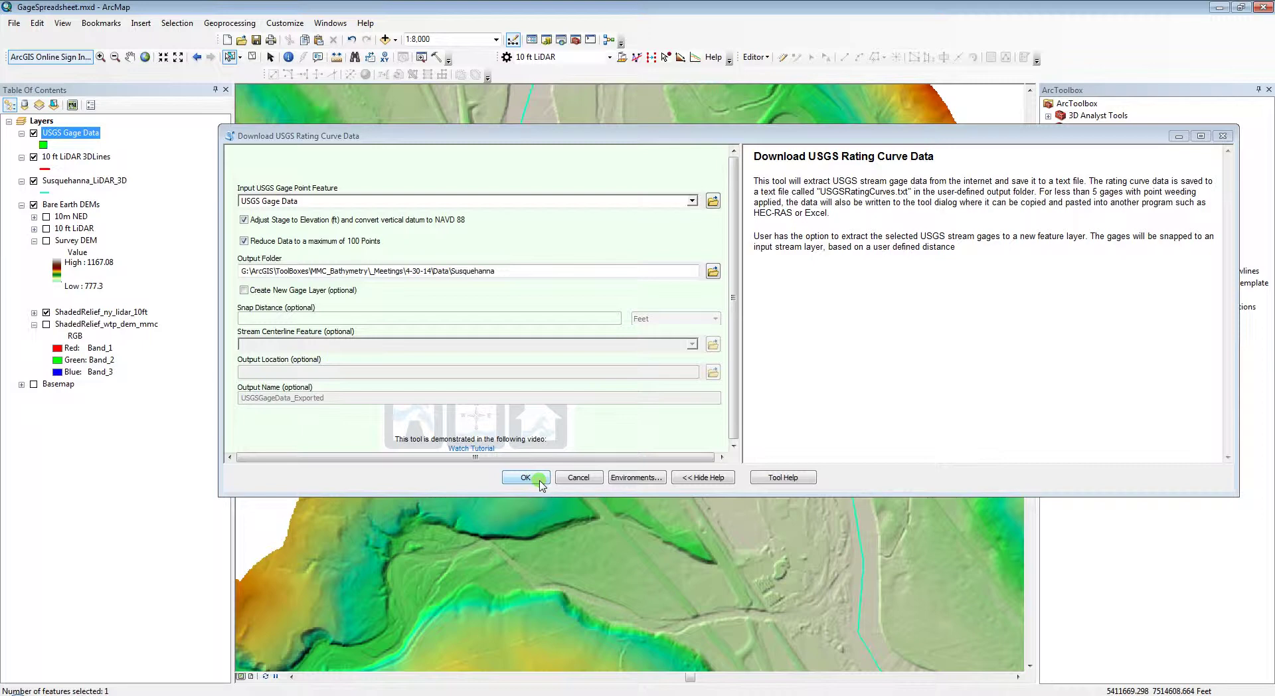
left_click(541, 483)
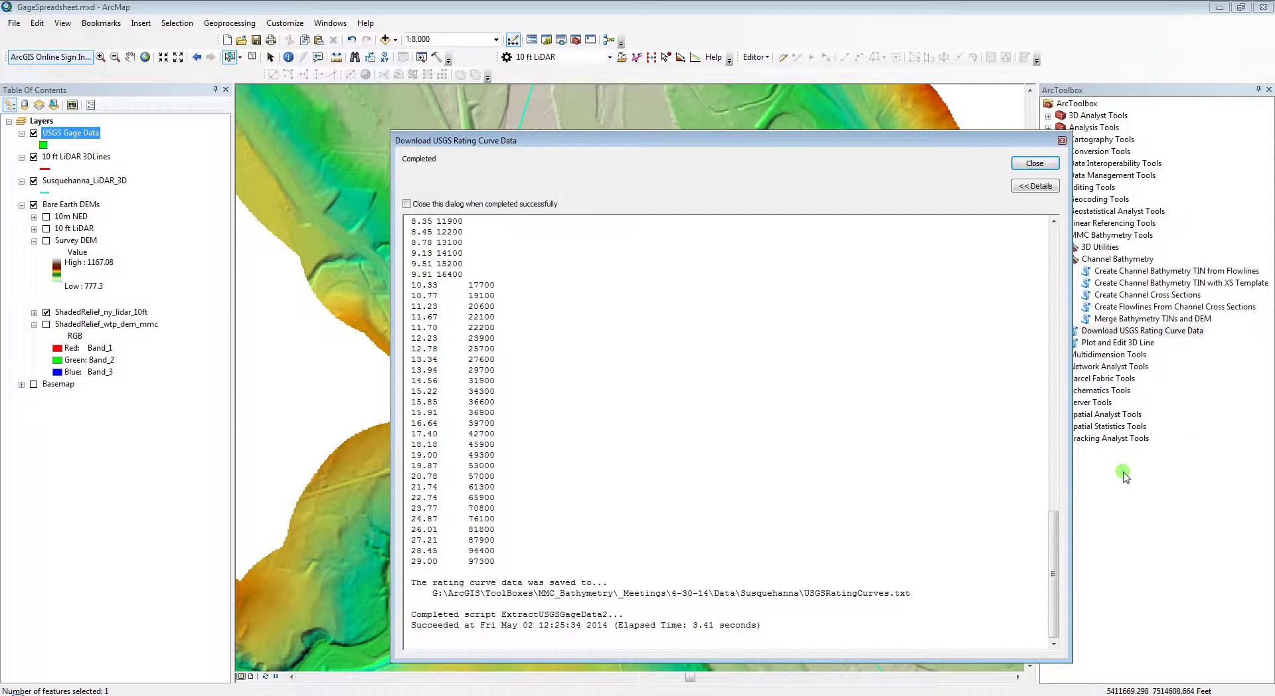
Copy the stage and discharge pairs from the download report into the Excel sheet's USGS Rating Curve Data table, starting at cell AC48
left_click(725, 414)
scroll(603, 532, "up", 20)
scroll(603, 479, "up", 3)
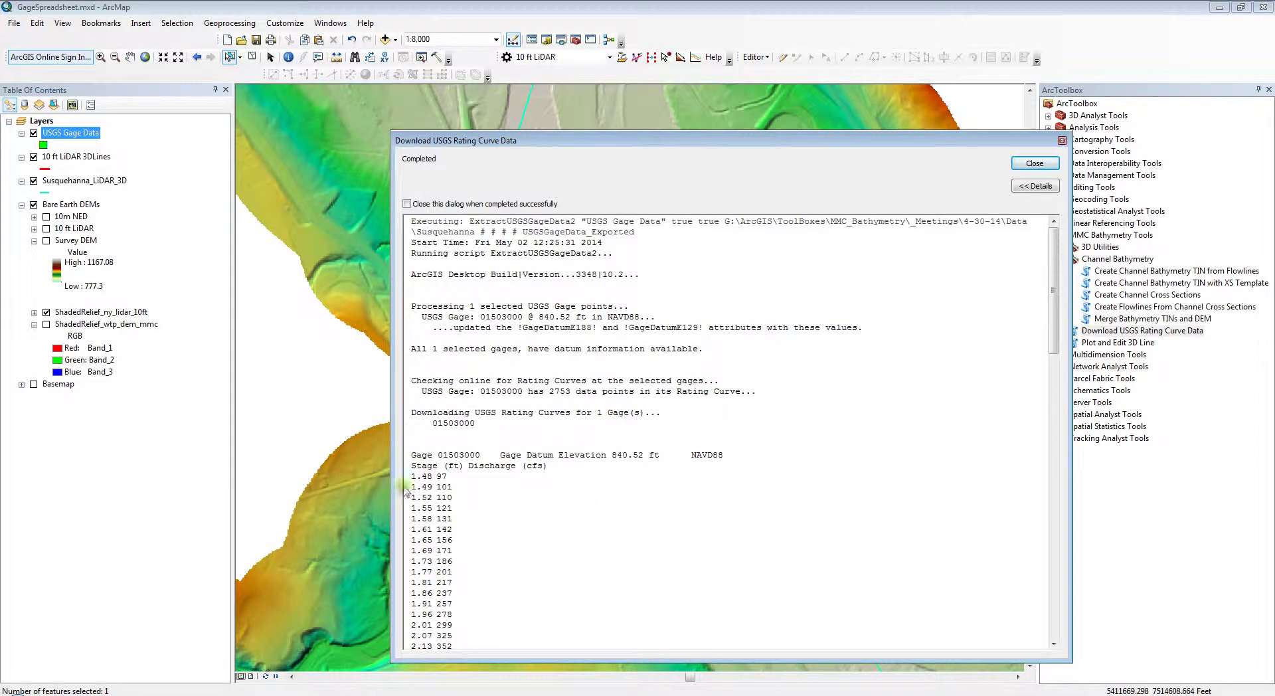
left_click_drag(411, 476, 425, 642)
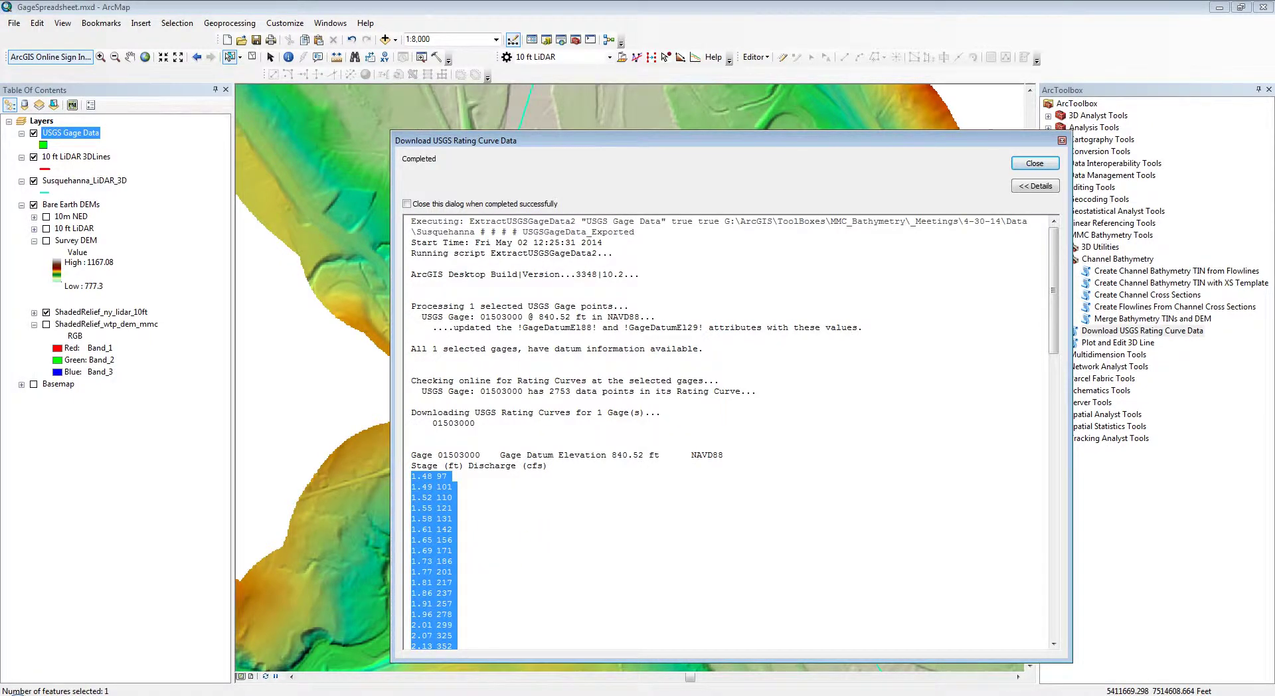
key("alt+Tab")
left_click(1062, 604)
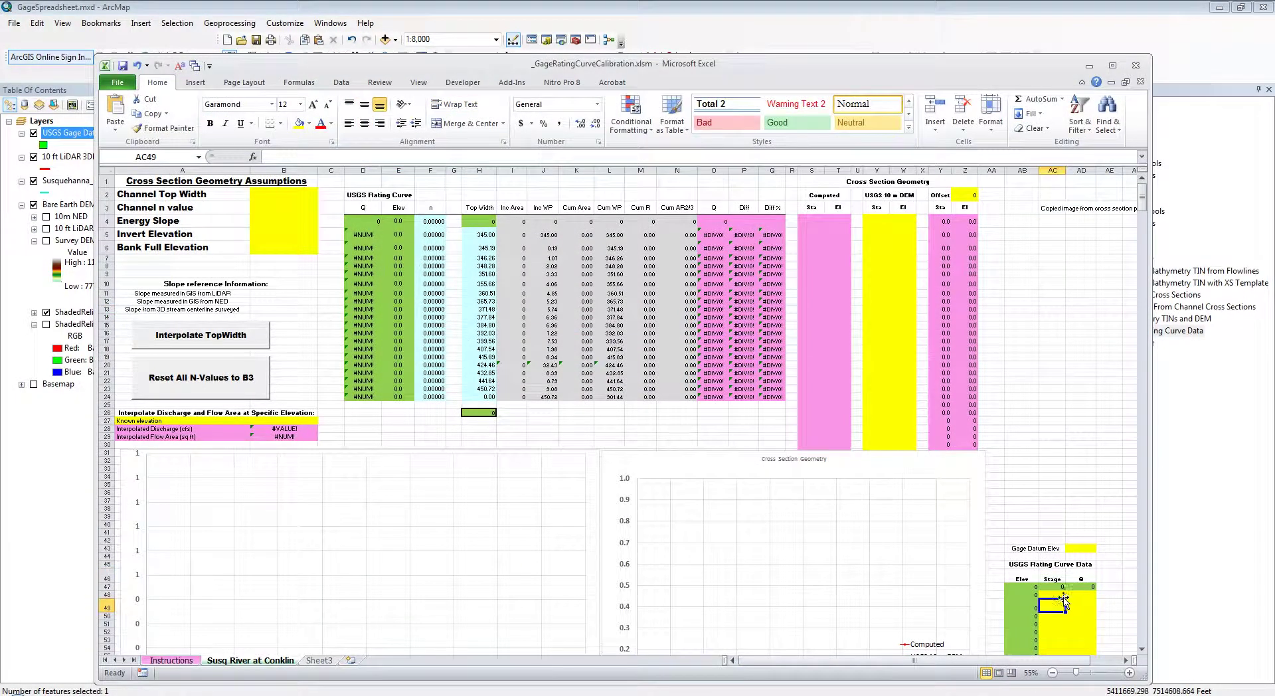
left_click(1060, 595)
key("ctrl+v")
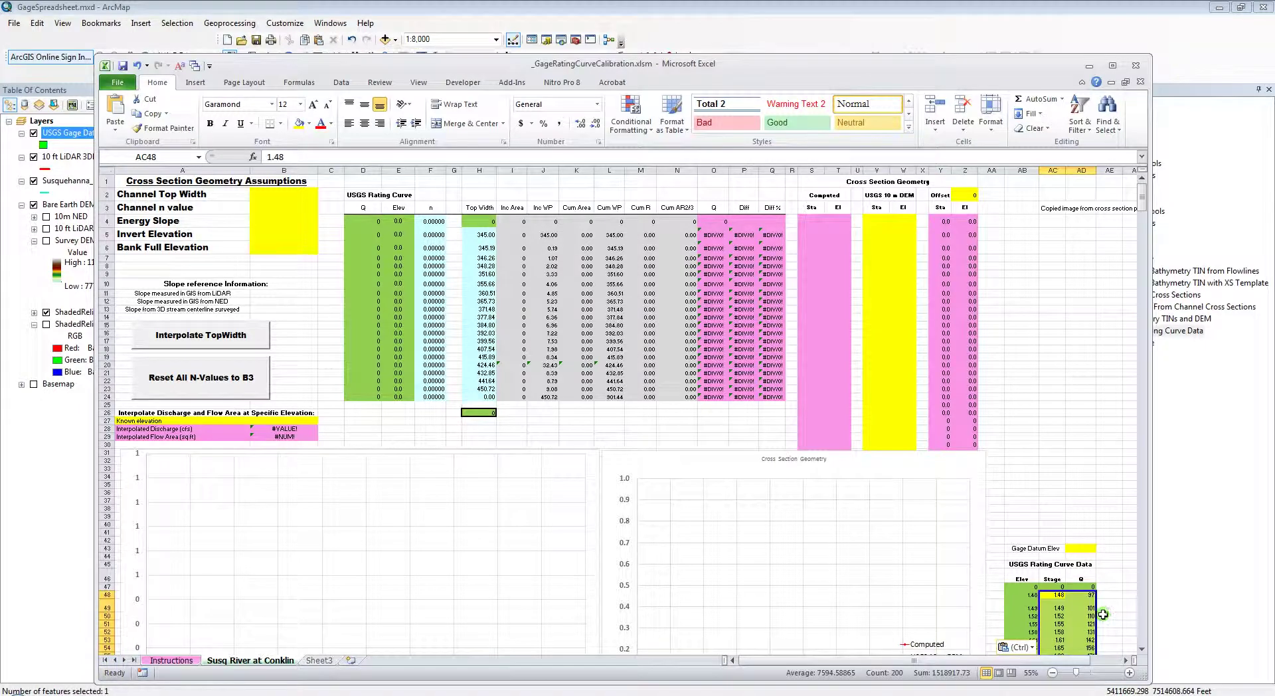
scroll(1102, 611, "down", 4)
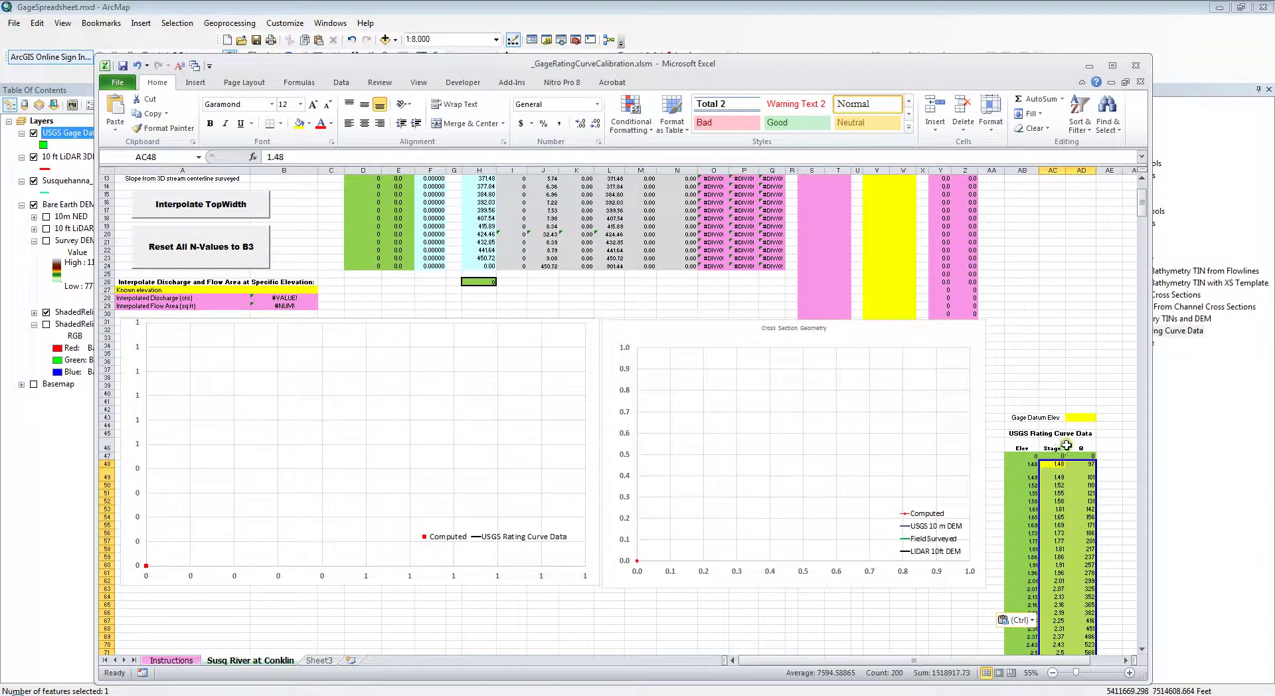
key("Escape")
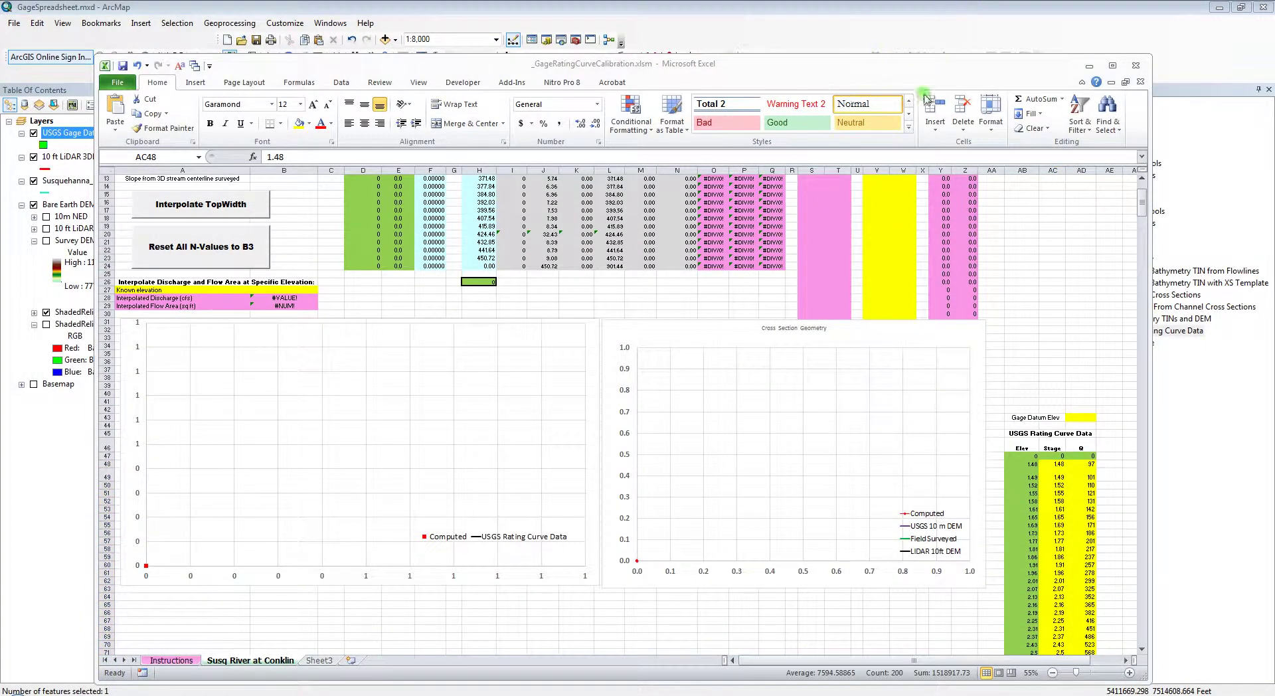
Copy the gage datum elevation 840.52 from the ArcMap report into the Gage Datum Elev cell AD43 in Excel
left_click(1086, 69)
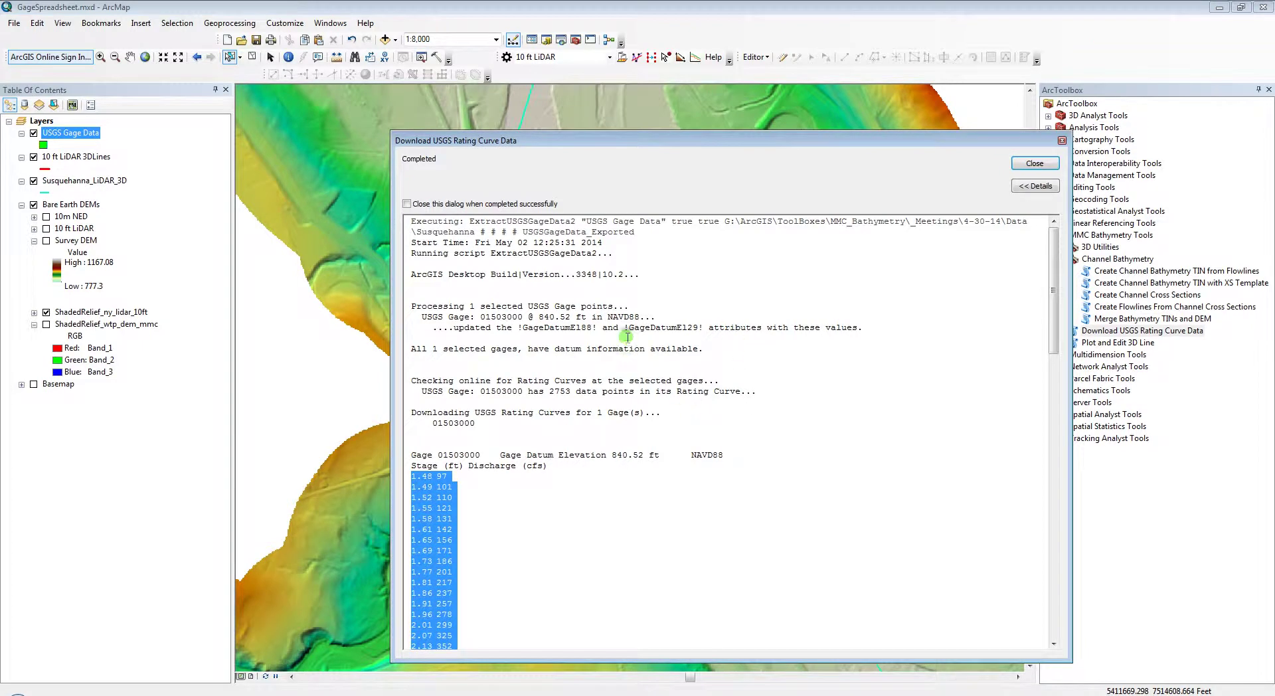
left_click_drag(572, 317, 550, 318)
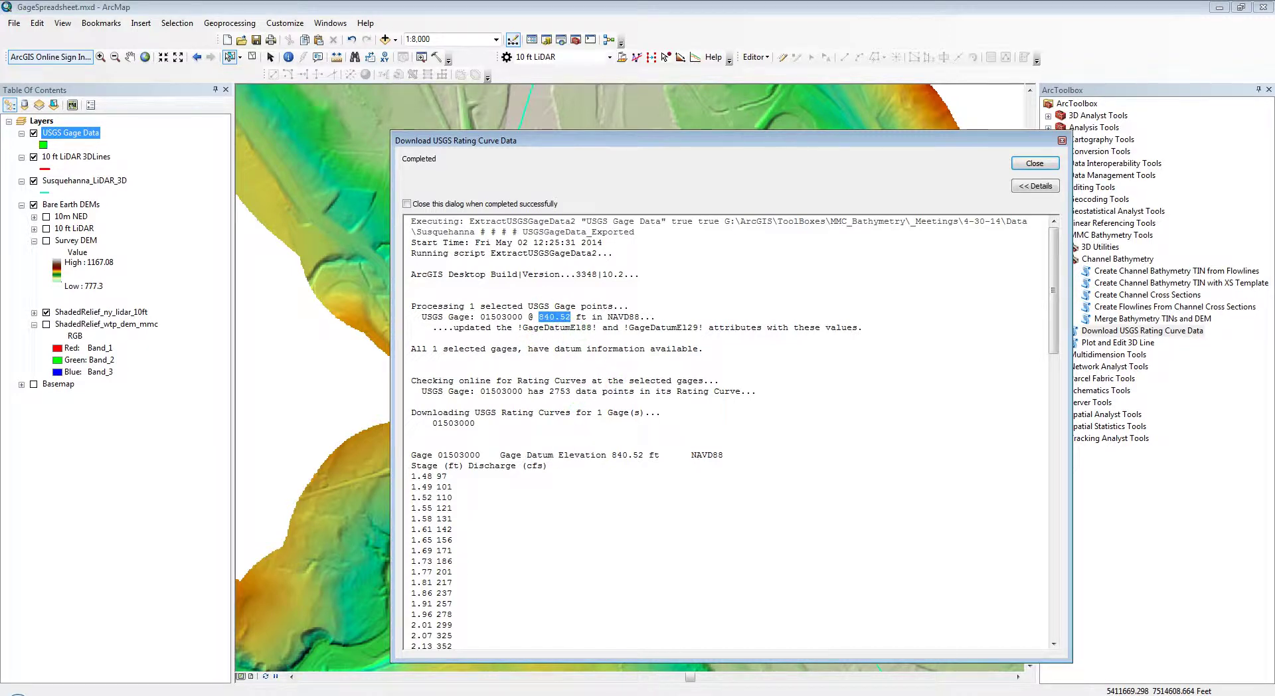
left_click(173, 678)
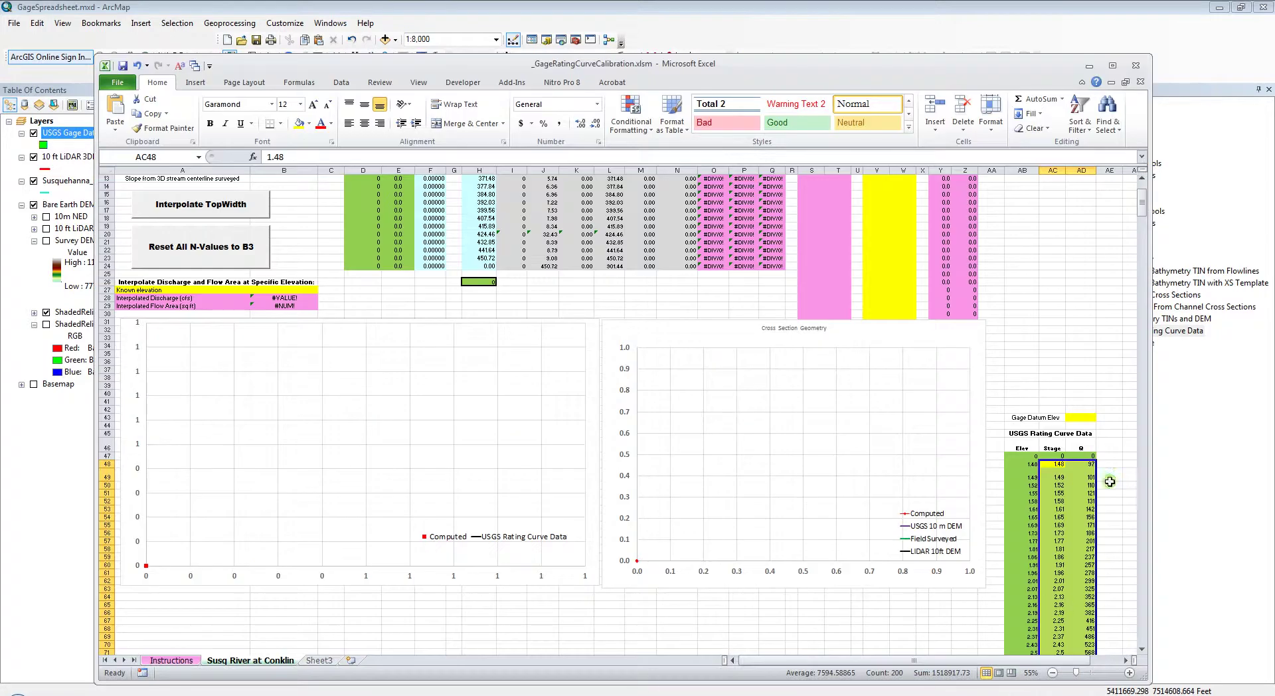
left_click(1081, 420)
key("ctrl+v")
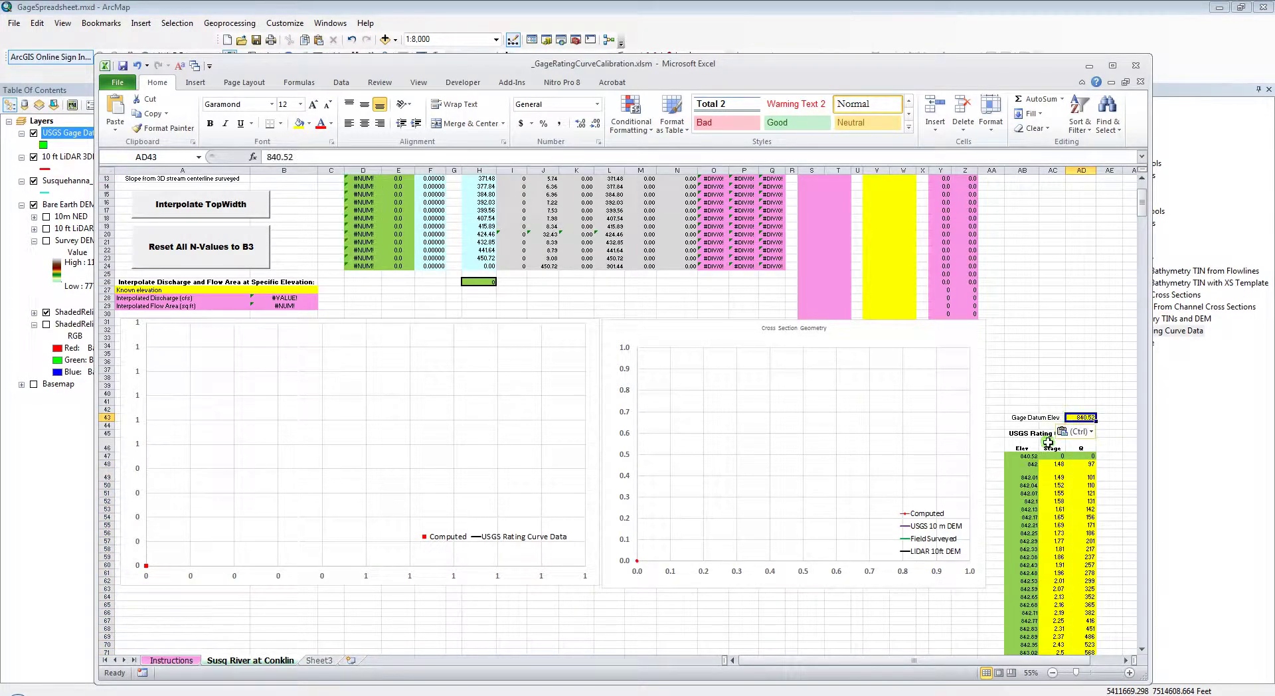
scroll(1052, 433, "up", 4)
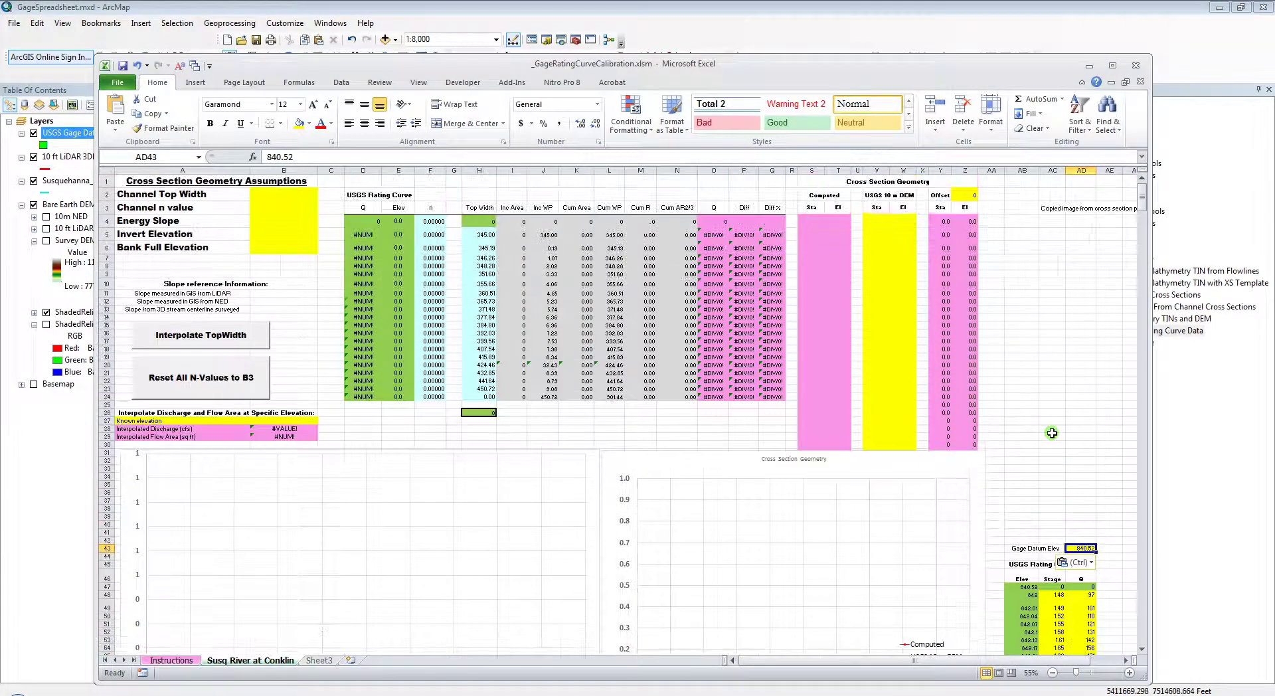
left_click(1064, 439)
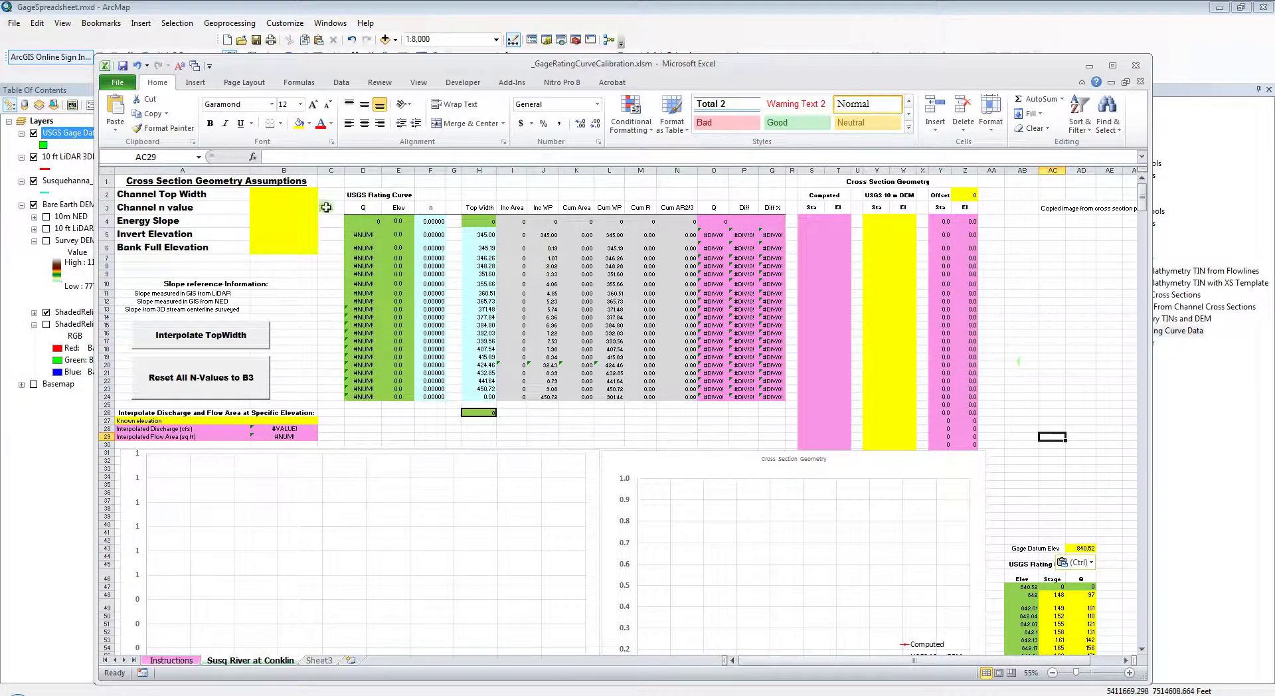
left_click(302, 195)
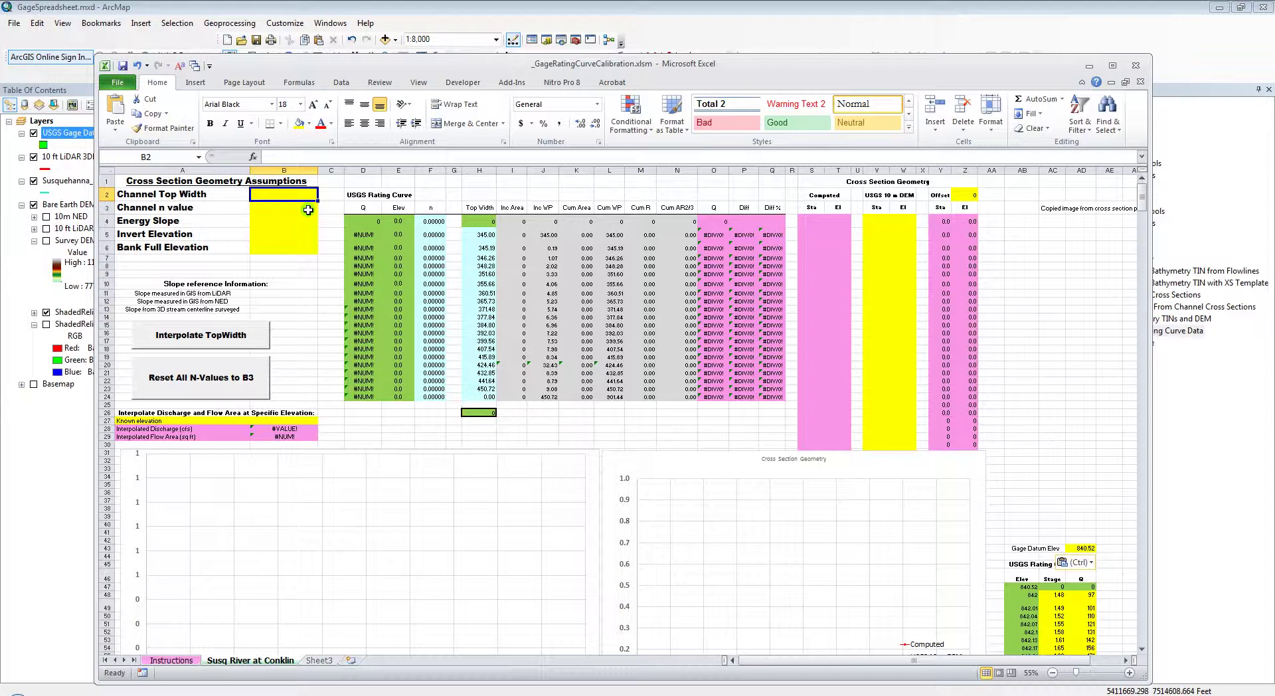
left_click(303, 212)
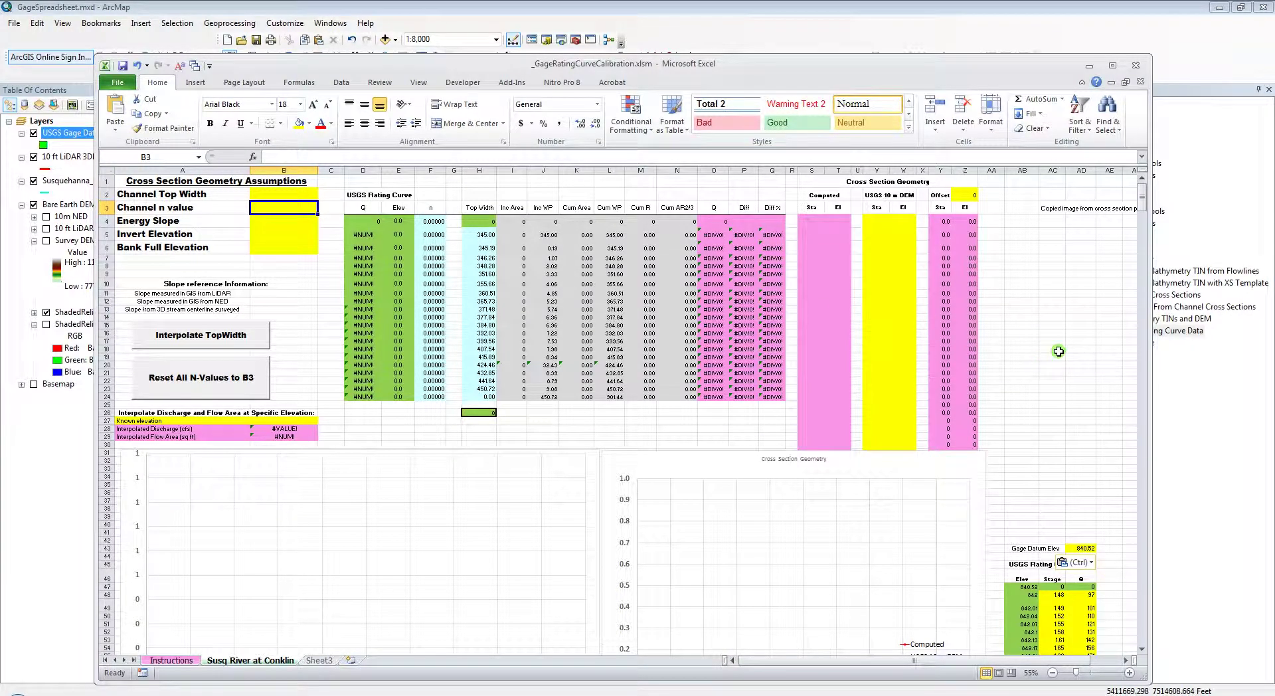
left_click(1147, 270)
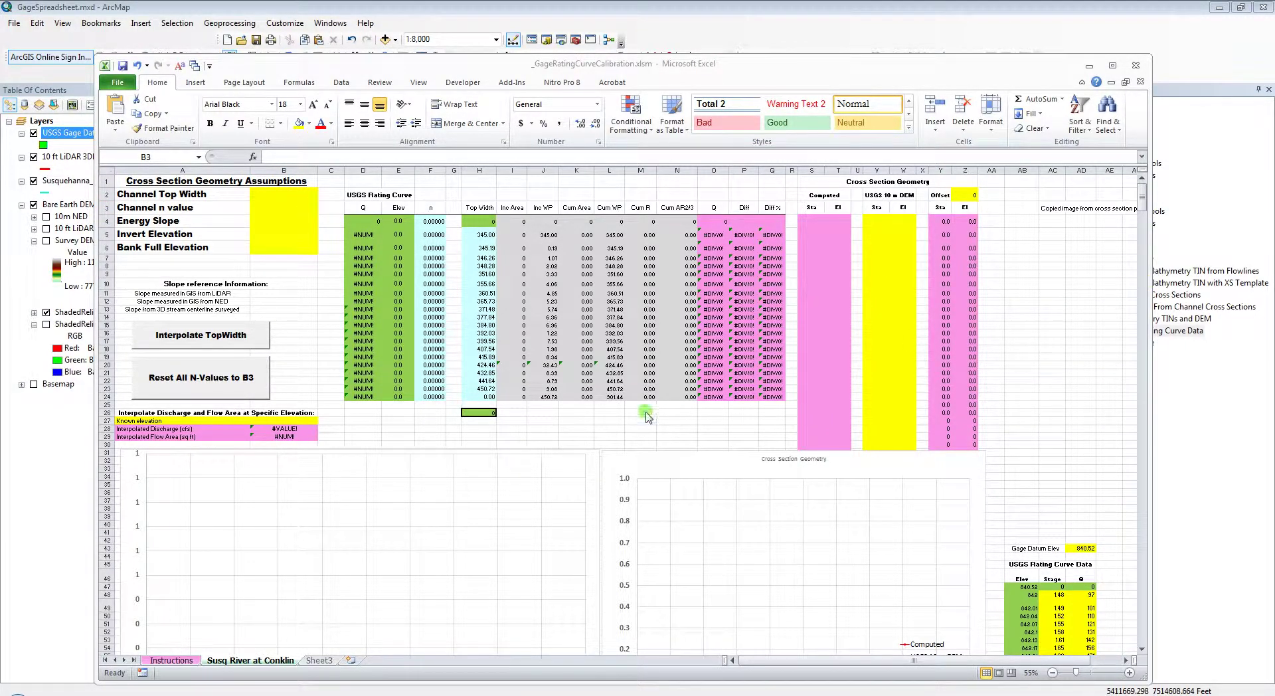
left_click(309, 210)
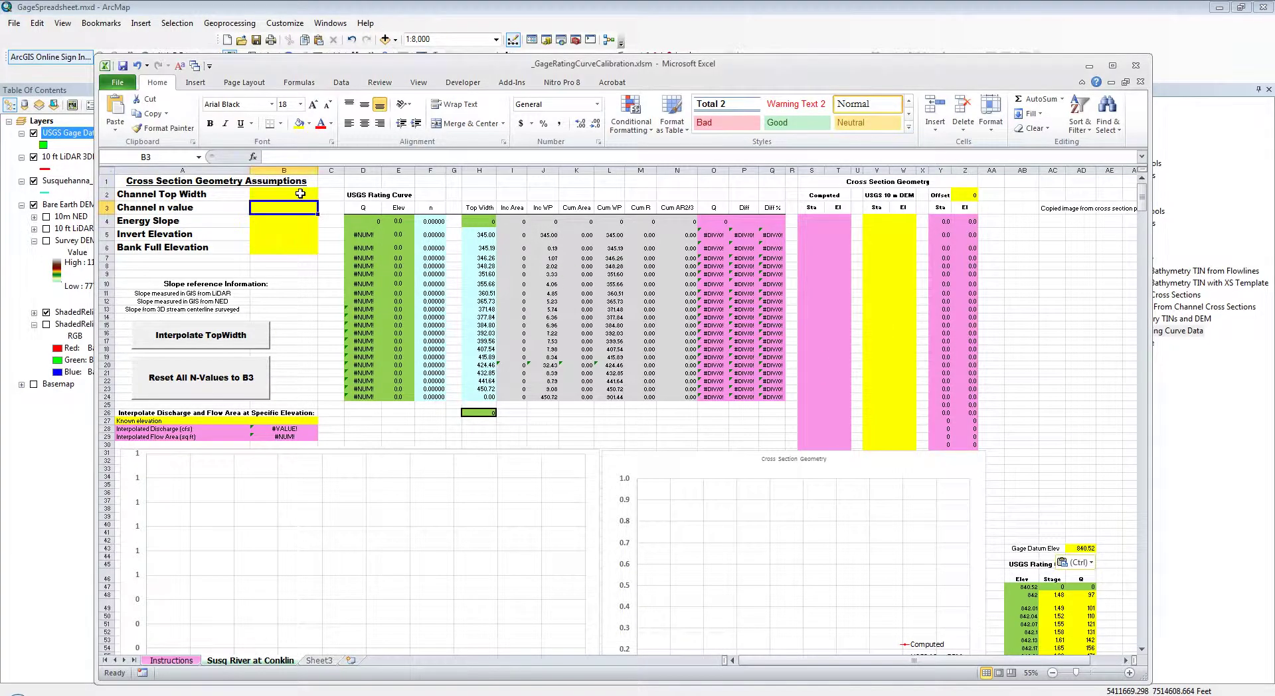
left_click(302, 192)
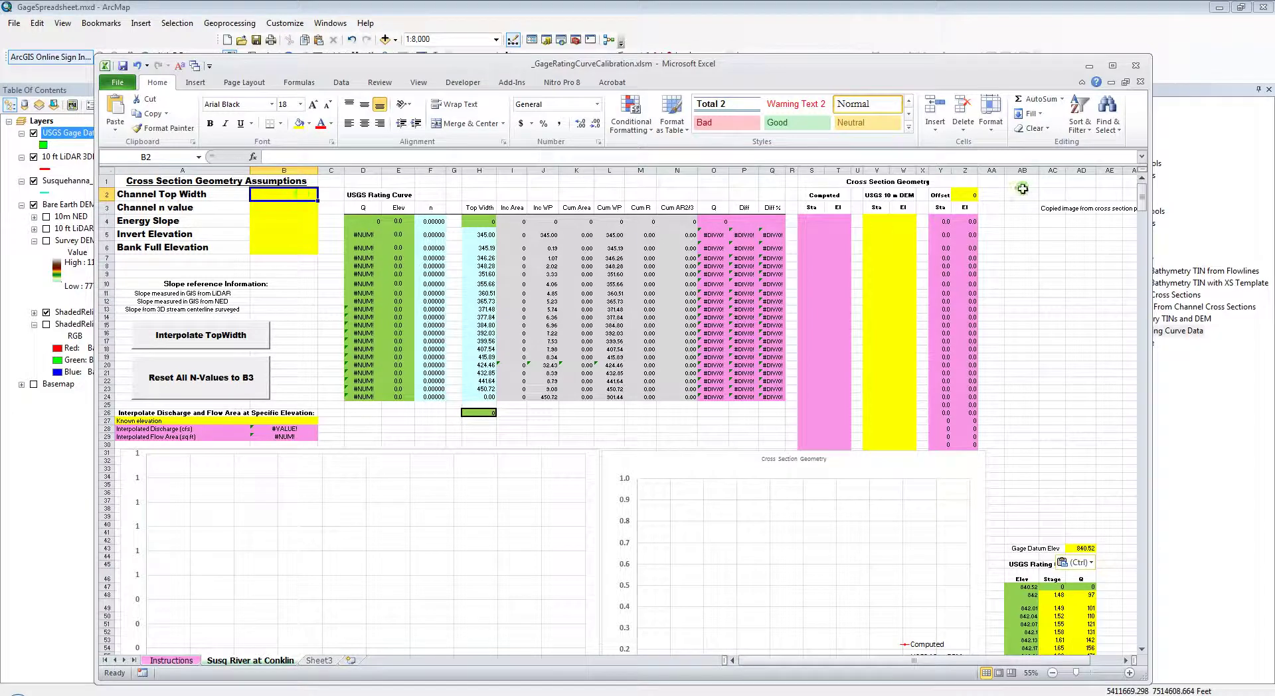
Switch to ArcMap, close the rating curve download report and zoom in on the river channel around the Conklin gage
left_click(1092, 65)
left_click(1040, 165)
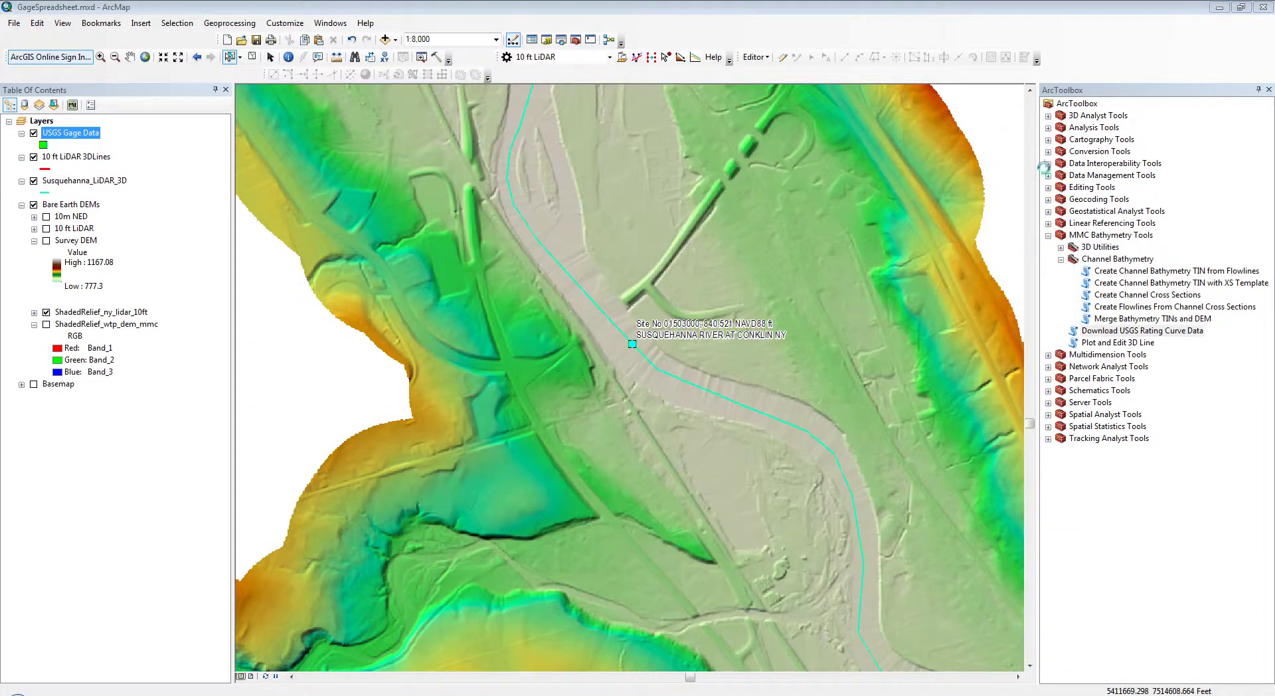
left_click(100, 57)
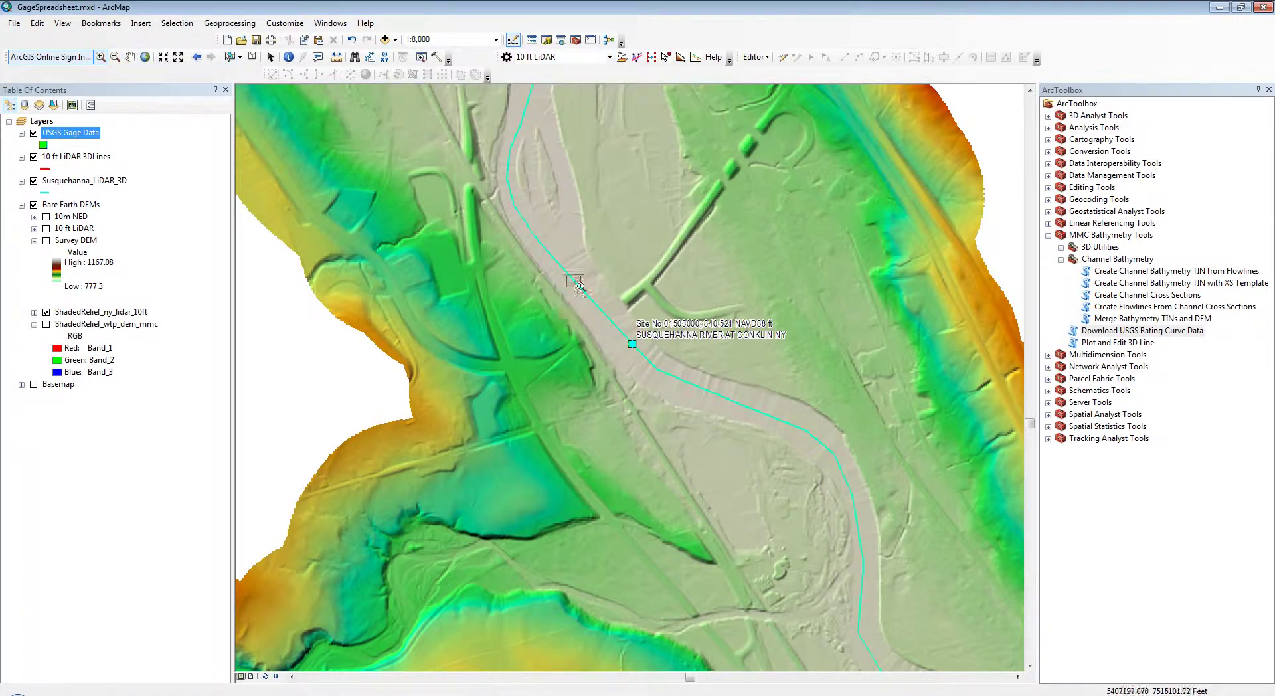
left_click_drag(563, 275, 717, 425)
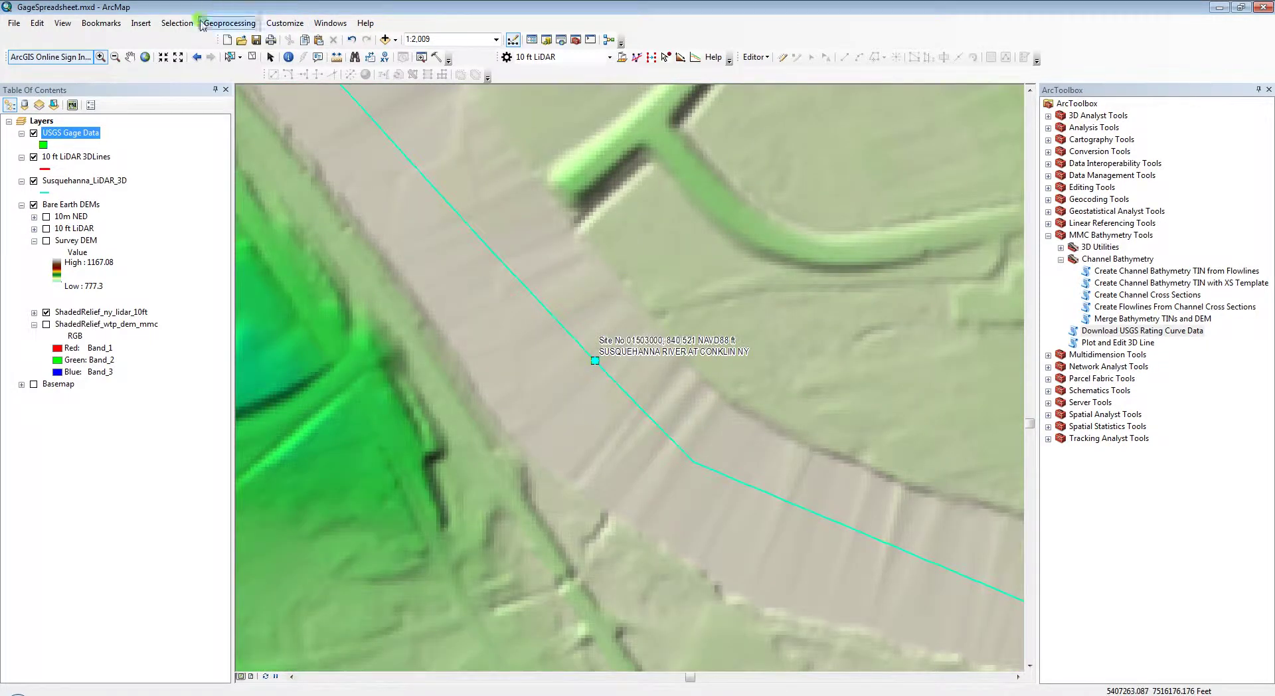
Clear the gage selection and draw a 10 ft LiDAR cross-section line across the river just southeast of the Conklin gage, plotting its profile
left_click(252, 56)
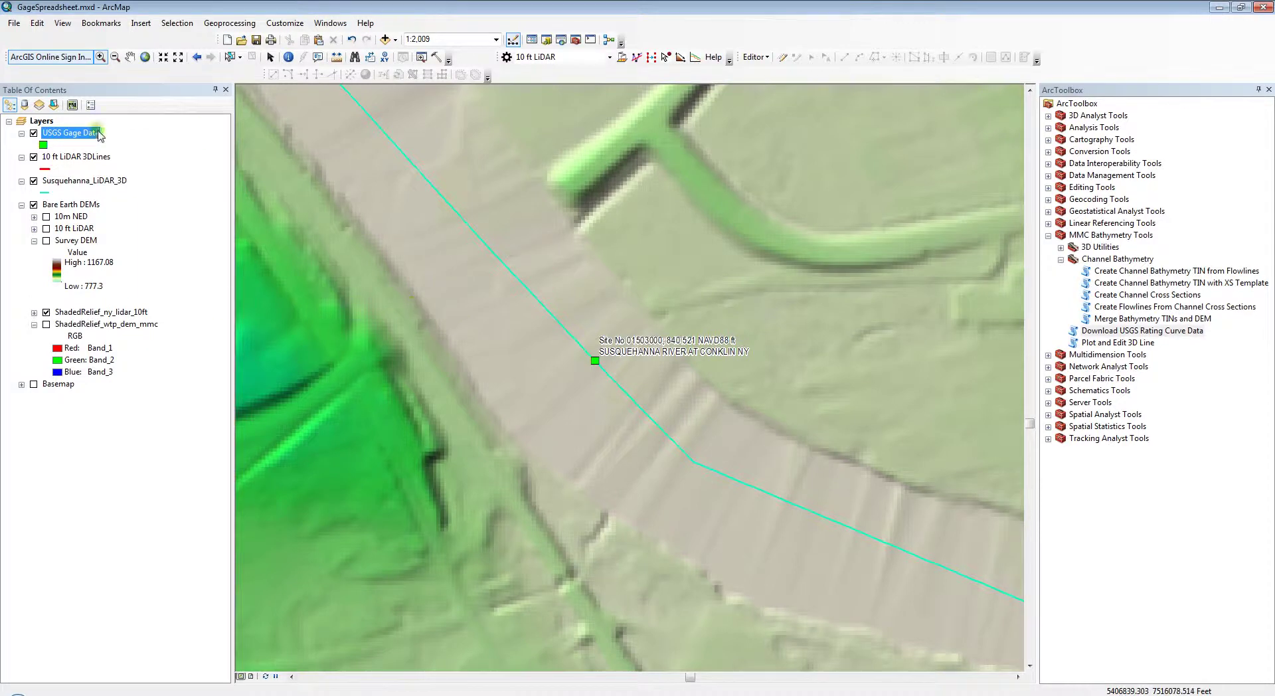
left_click(622, 57)
left_click(551, 512)
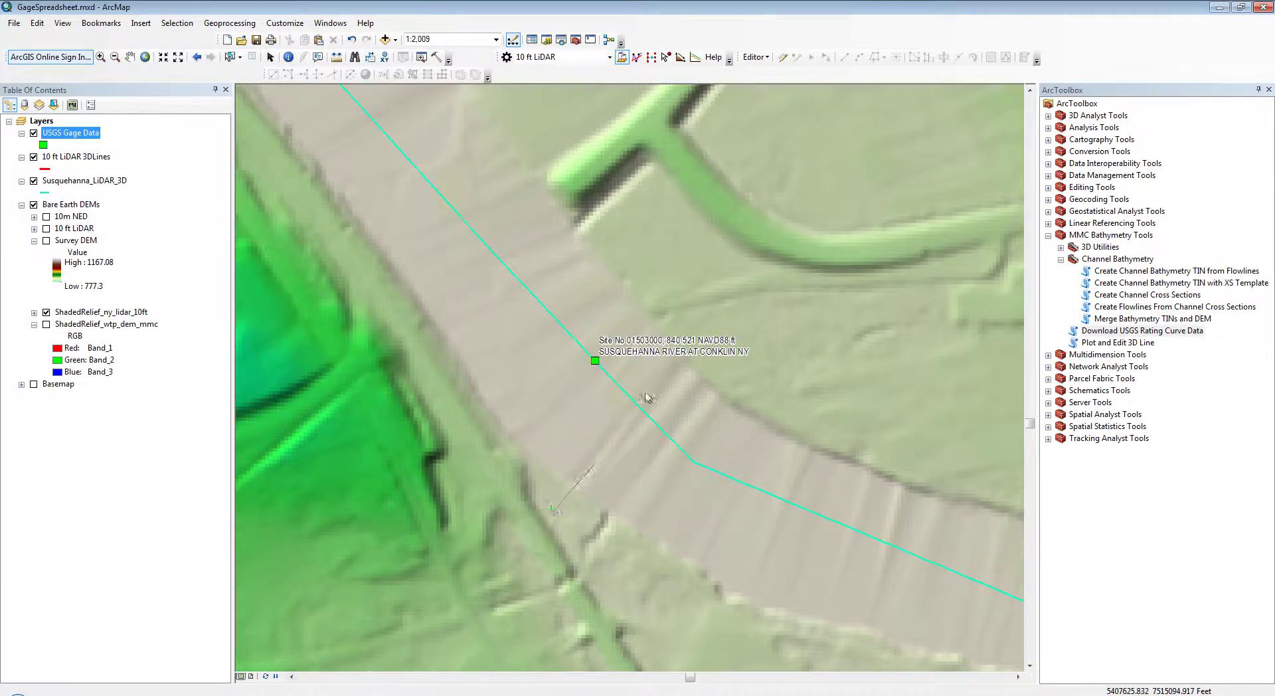
double_click(713, 325)
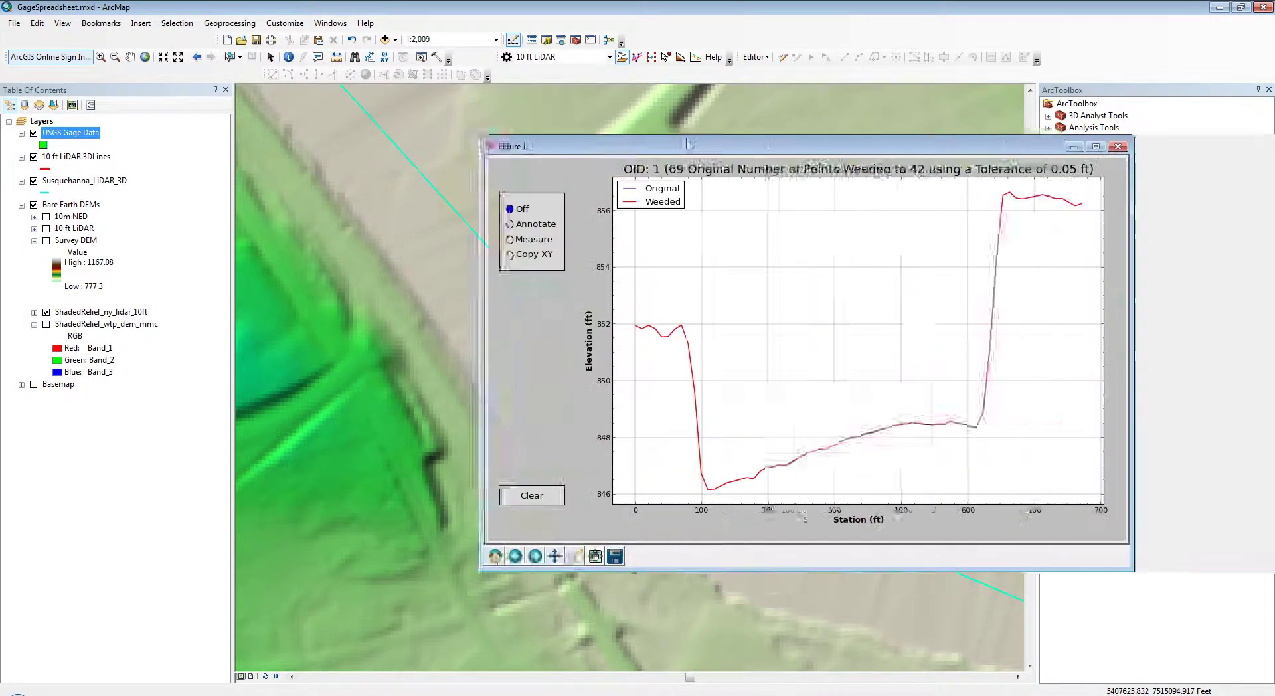
left_click_drag(692, 135, 578, 140)
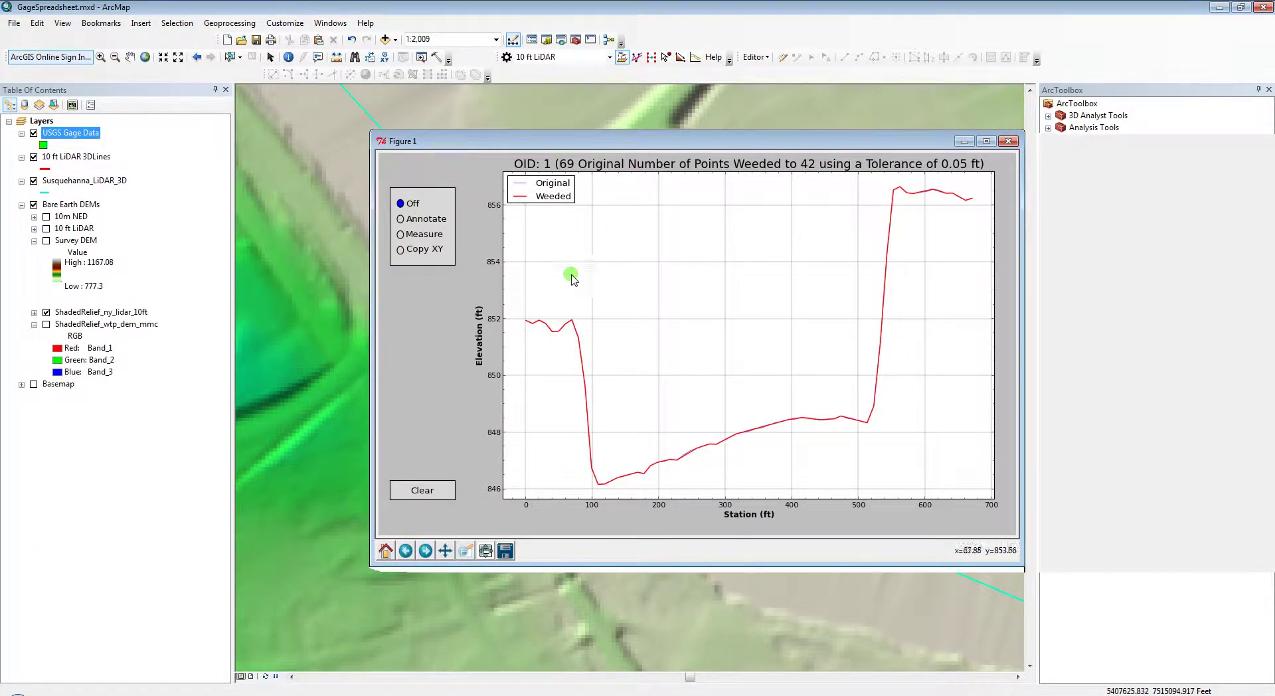
Annotate the left bank top near station 69 on the profile plot and measure the channel top width horizontally to the opposite bank
left_click(400, 219)
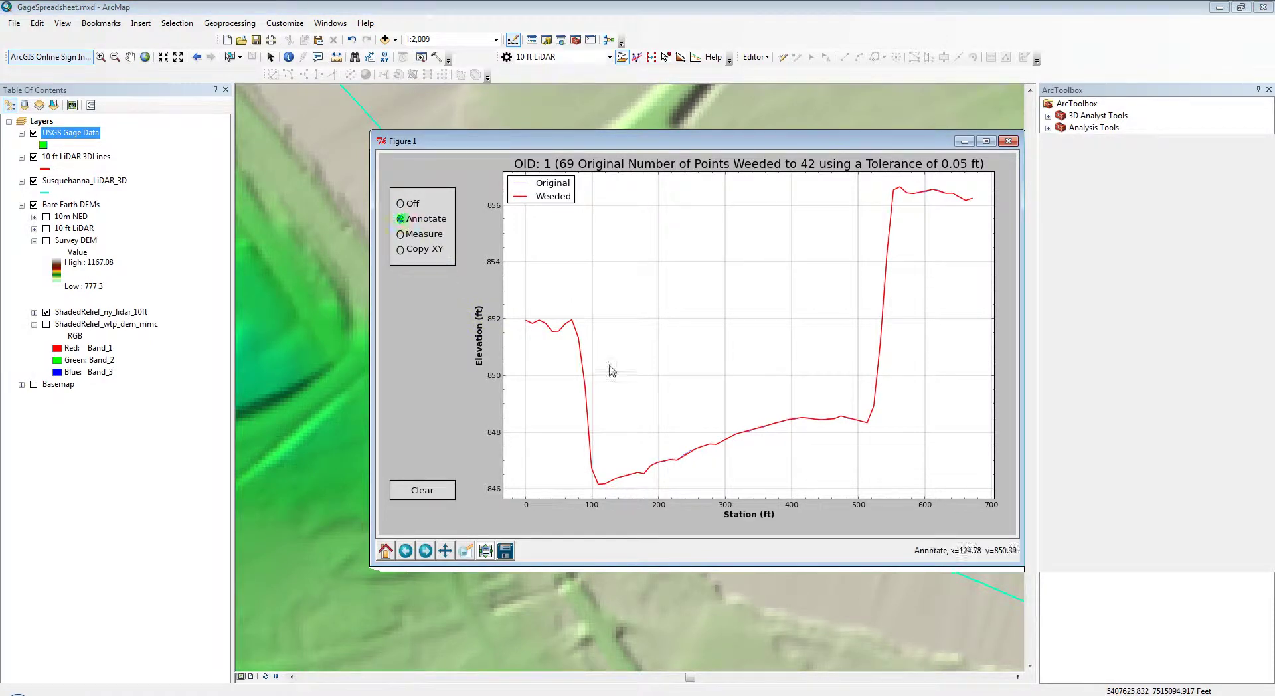
left_click(576, 327)
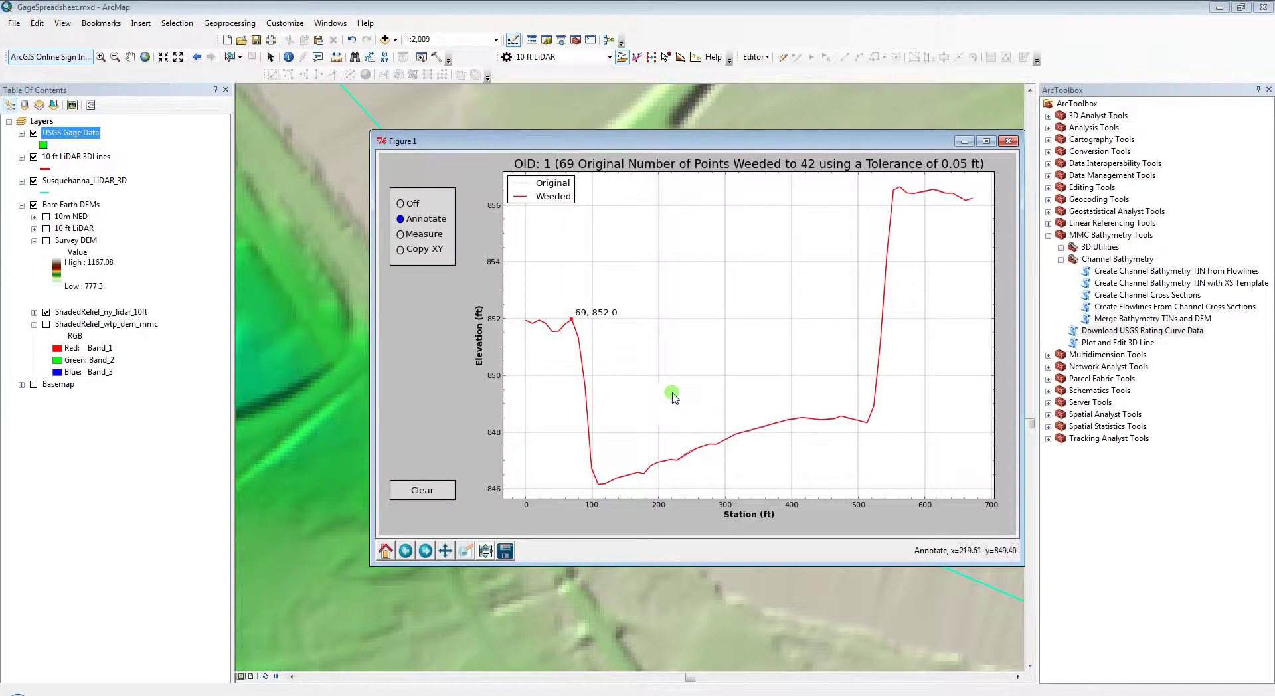
left_click(400, 235)
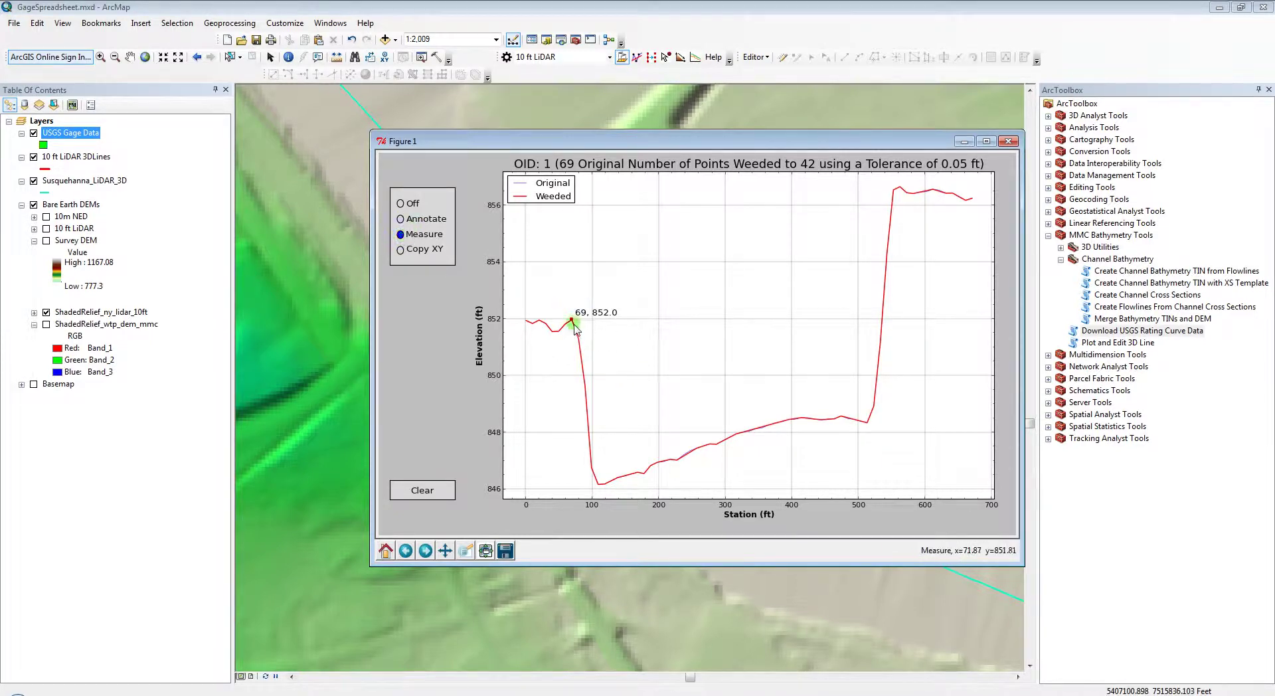
left_click_drag(572, 320, 881, 321)
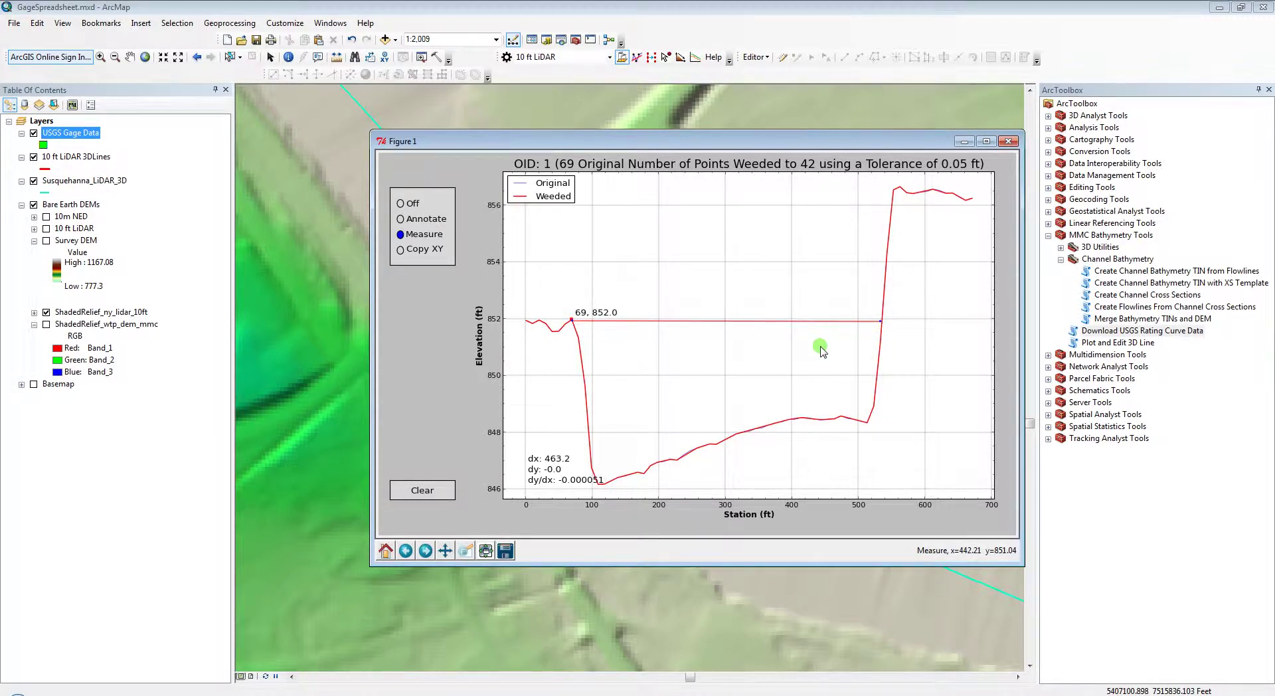
Copy the annotated profile figure as an image into the Excel sheet's space for the copied cross section picture
left_click_drag(814, 142, 780, 140)
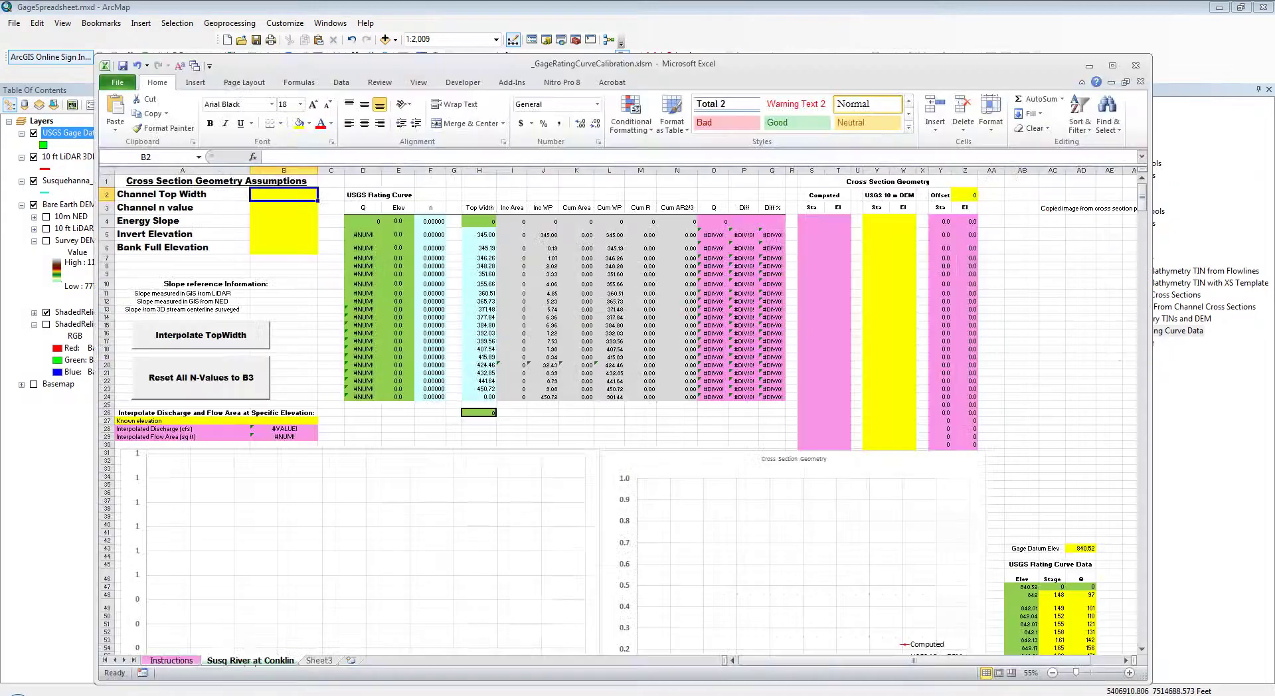
key("alt+Tab")
key("ctrl+v")
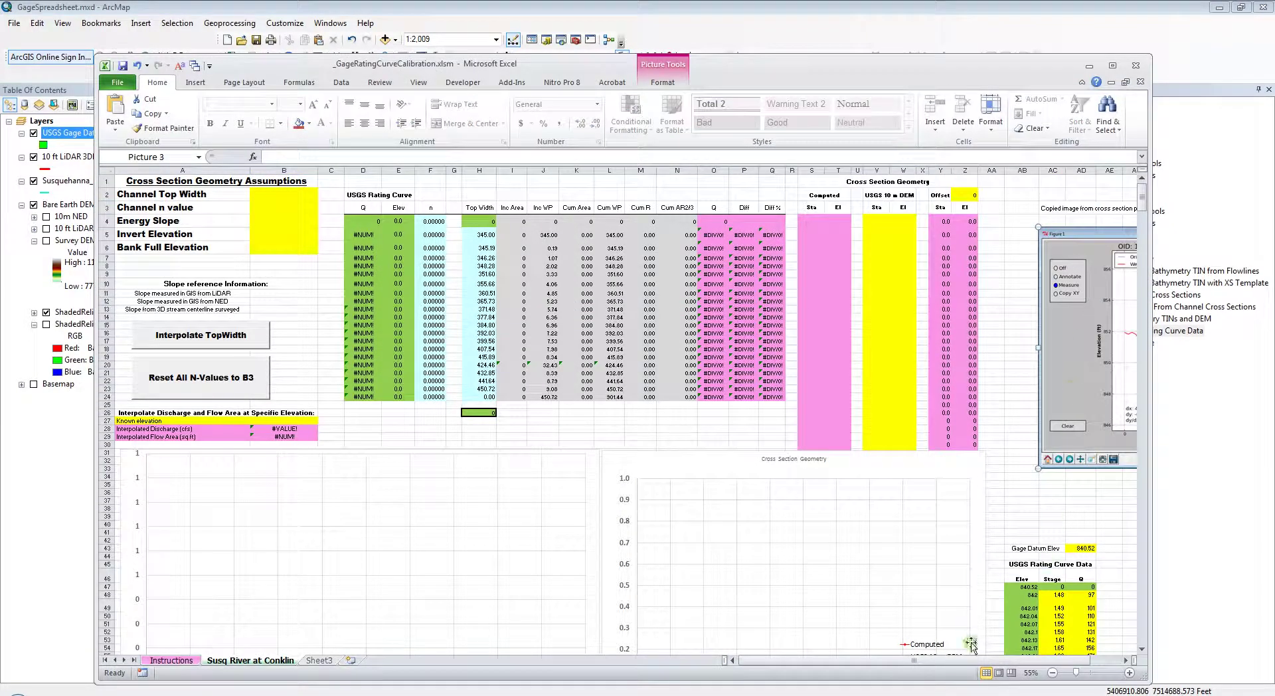
left_click_drag(970, 660, 1007, 666)
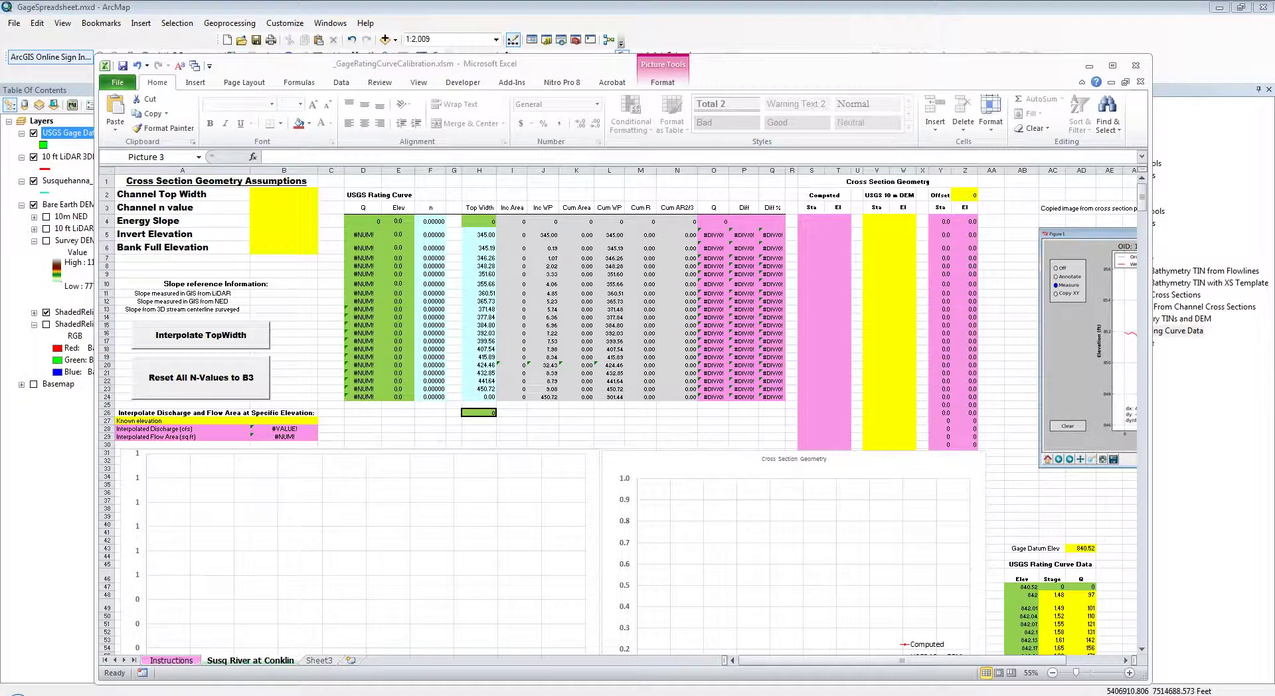
Return to the profile figure over ArcMap and copy the profile's XY station and elevation points
key("alt+Tab")
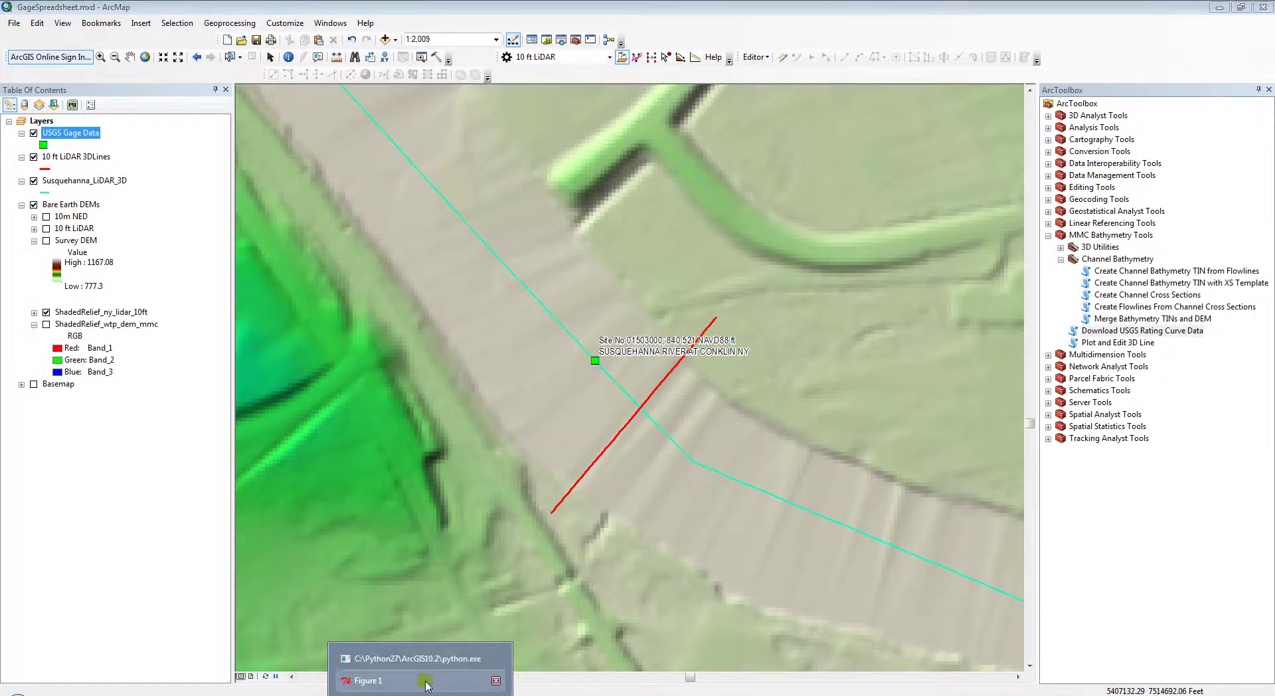
left_click(425, 684)
left_click(378, 262)
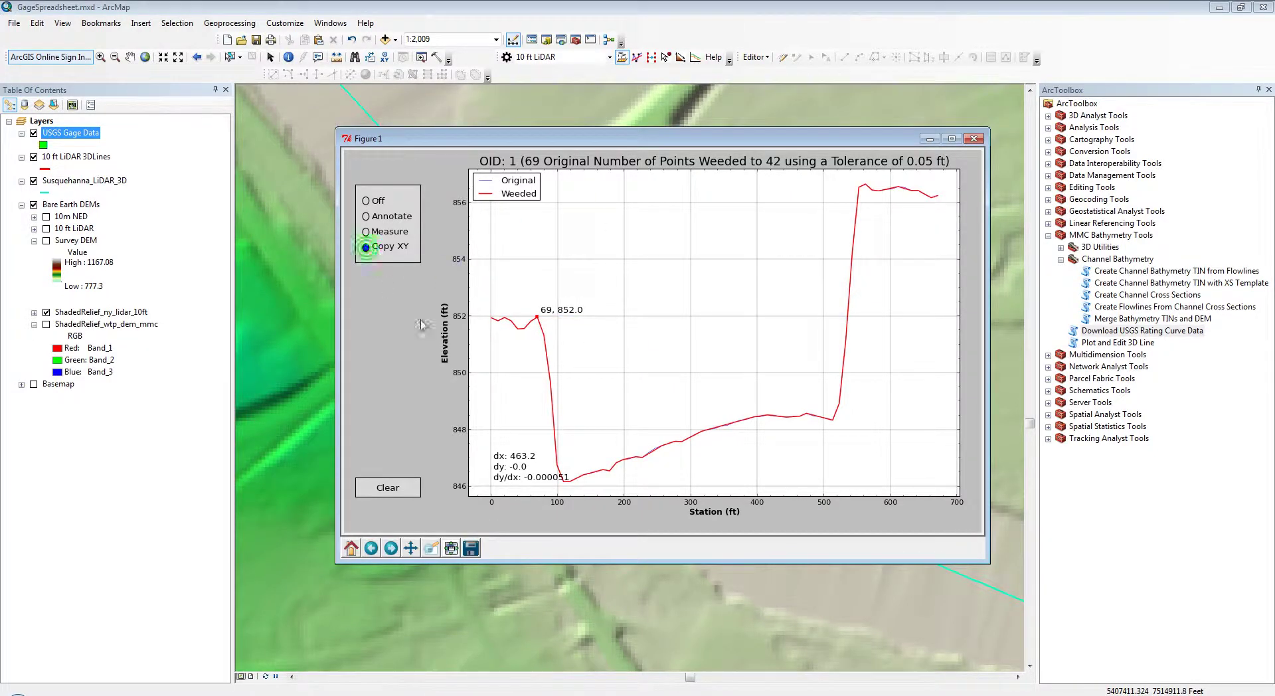
left_click(619, 404)
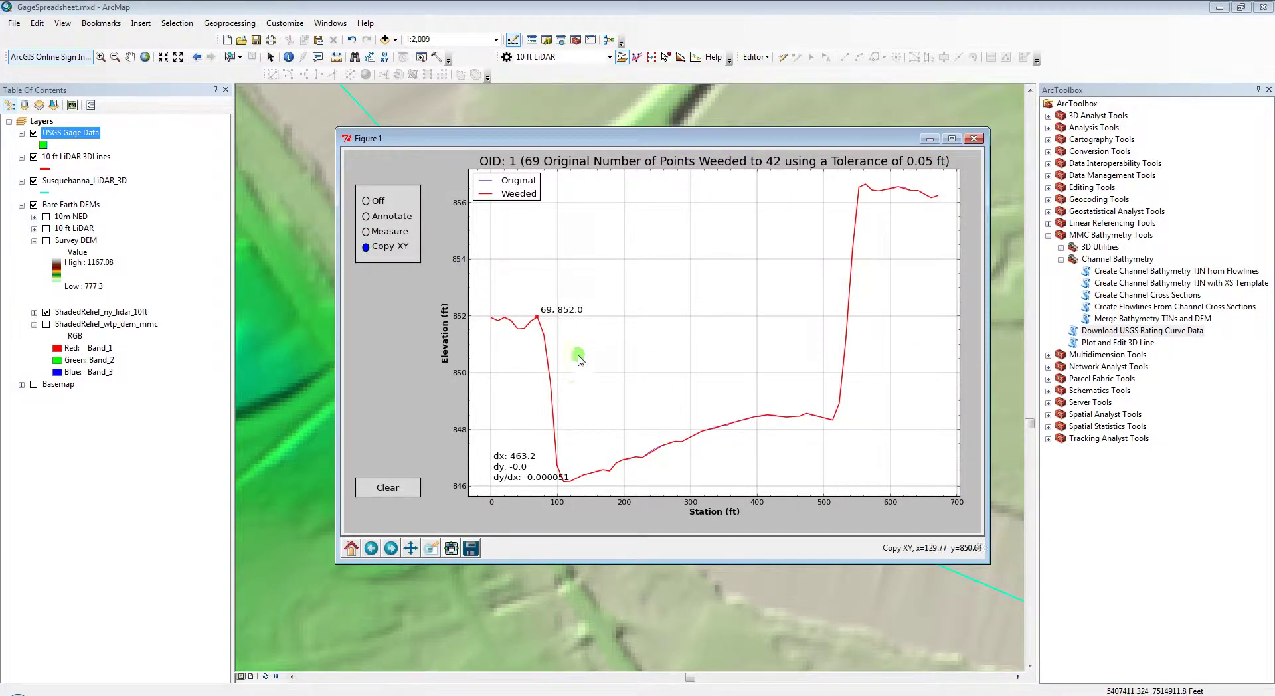
left_click(549, 364)
left_click(617, 400)
left_click(554, 373)
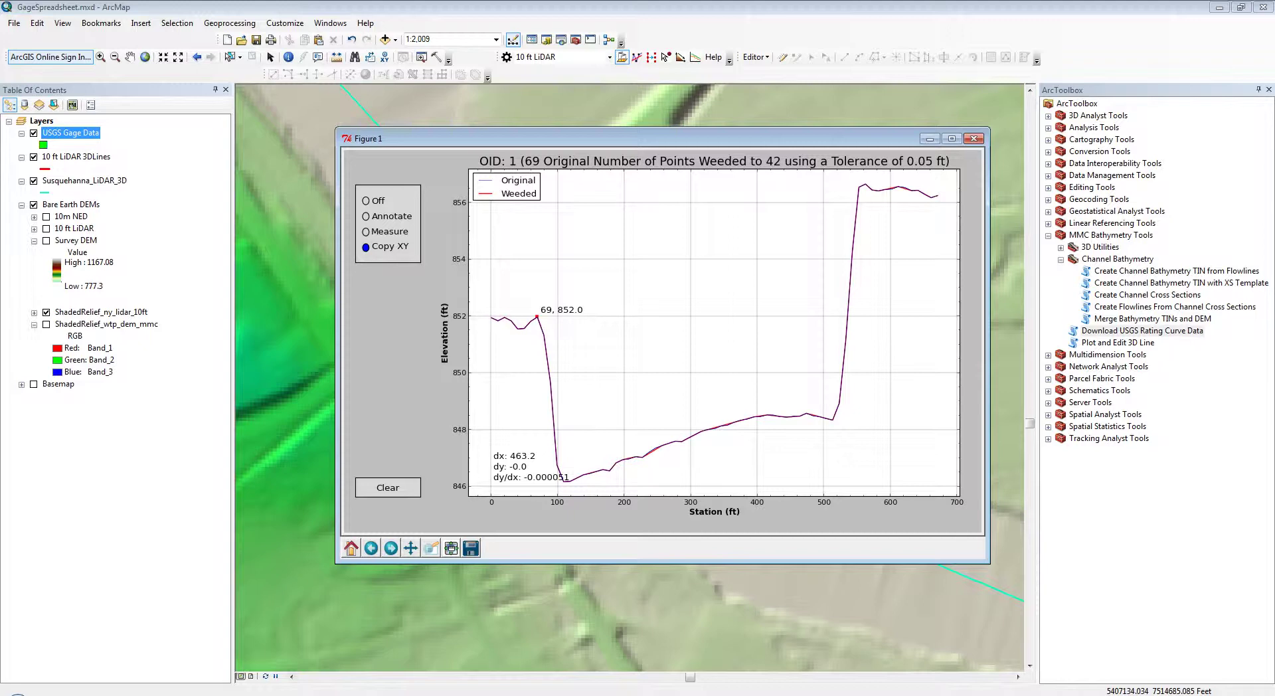
Paste the copied station and elevation points into Excel's LIDAR 10ft DEM table, starting at cell AL48
mouse_move(119, 695)
left_click(305, 693)
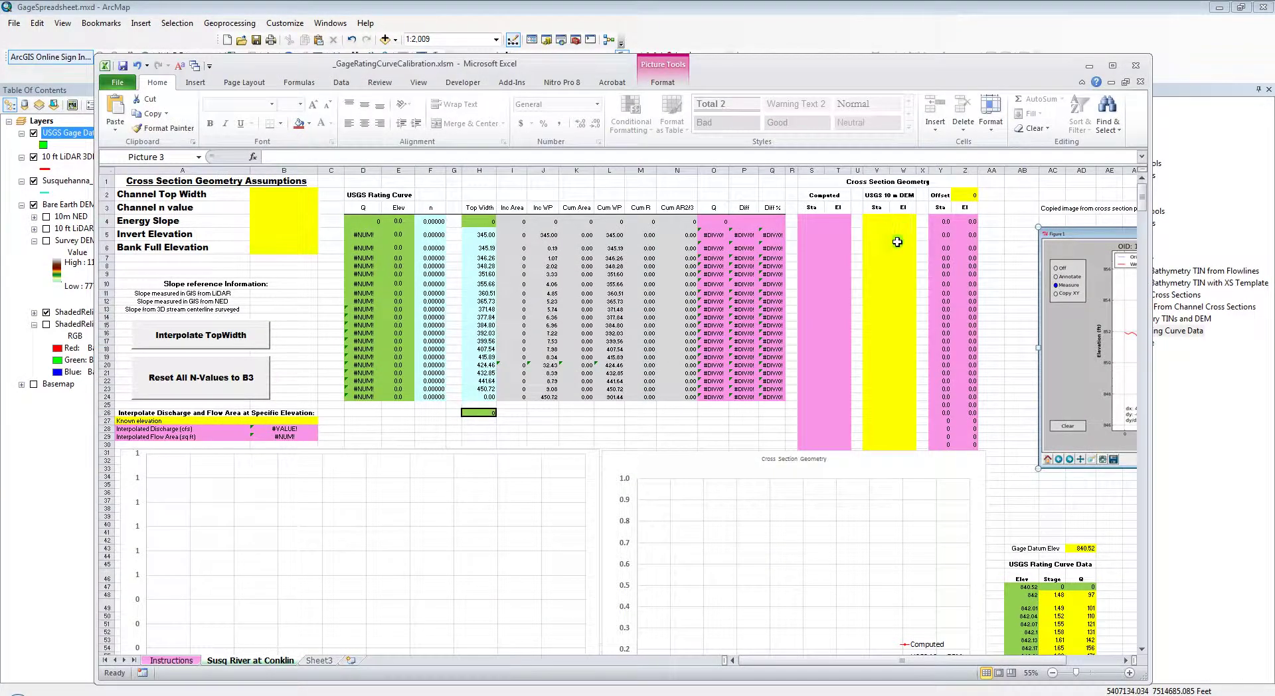
scroll(1027, 528, "down", 1)
scroll(1026, 528, "up", 1)
mouse_move(878, 194)
left_mouse_down()
mouse_move(920, 195)
mouse_move(897, 195)
left_mouse_up()
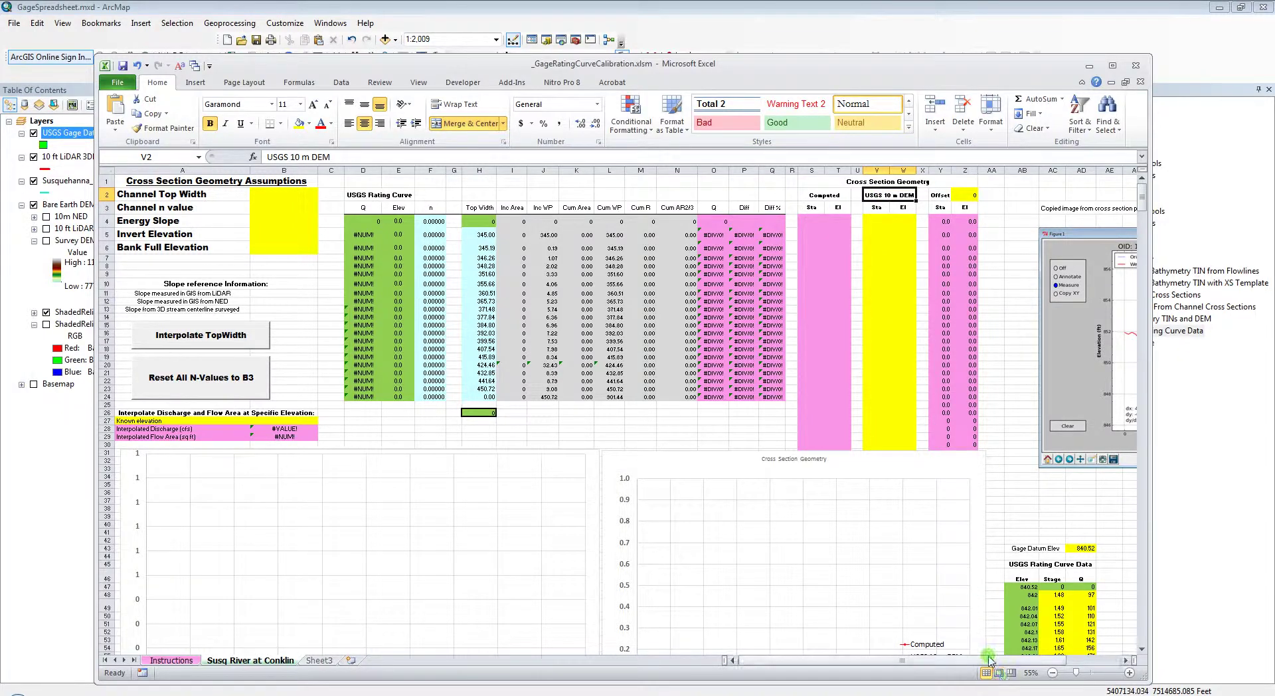
left_click_drag(988, 661, 1031, 662)
scroll(947, 609, "down", 2)
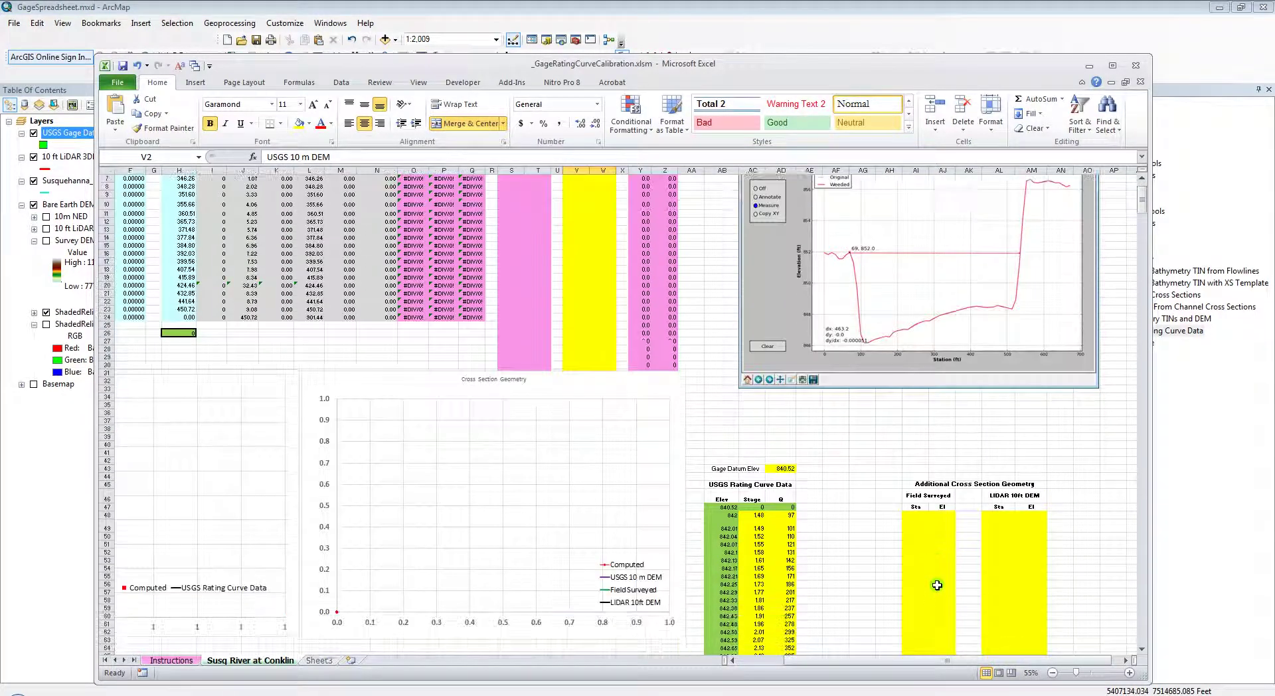
left_click(1005, 516)
key("ctrl+v")
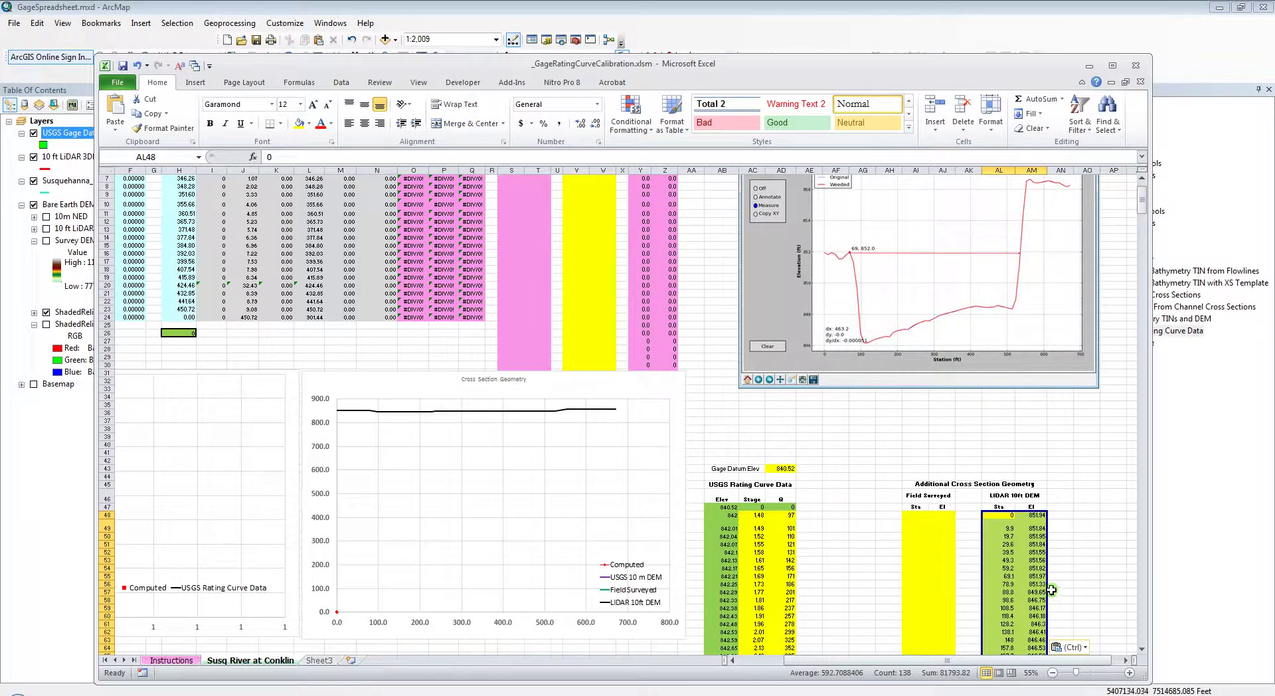
Review the pasted LiDAR points and the Cross Section Geometry chart, and save the workbook
scroll(1052, 589, "down", 14)
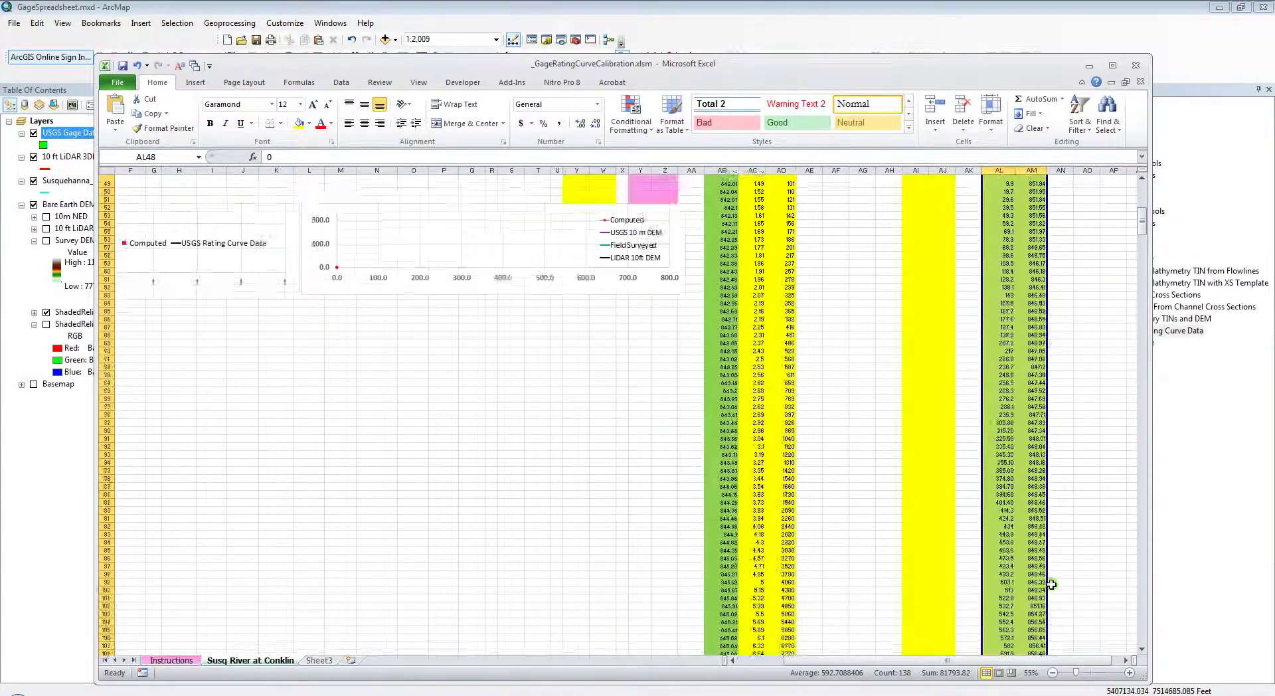
scroll(1053, 585, "up", 14)
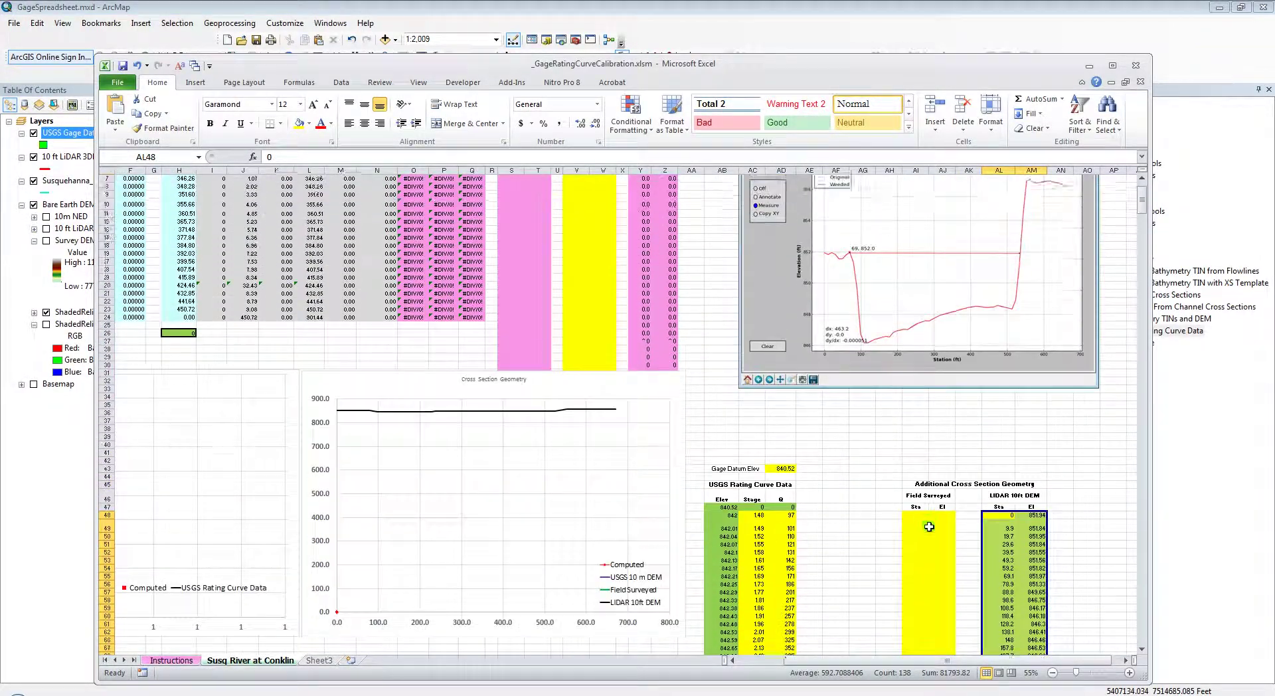
scroll(929, 526, "up", 2)
left_click_drag(805, 661, 764, 661)
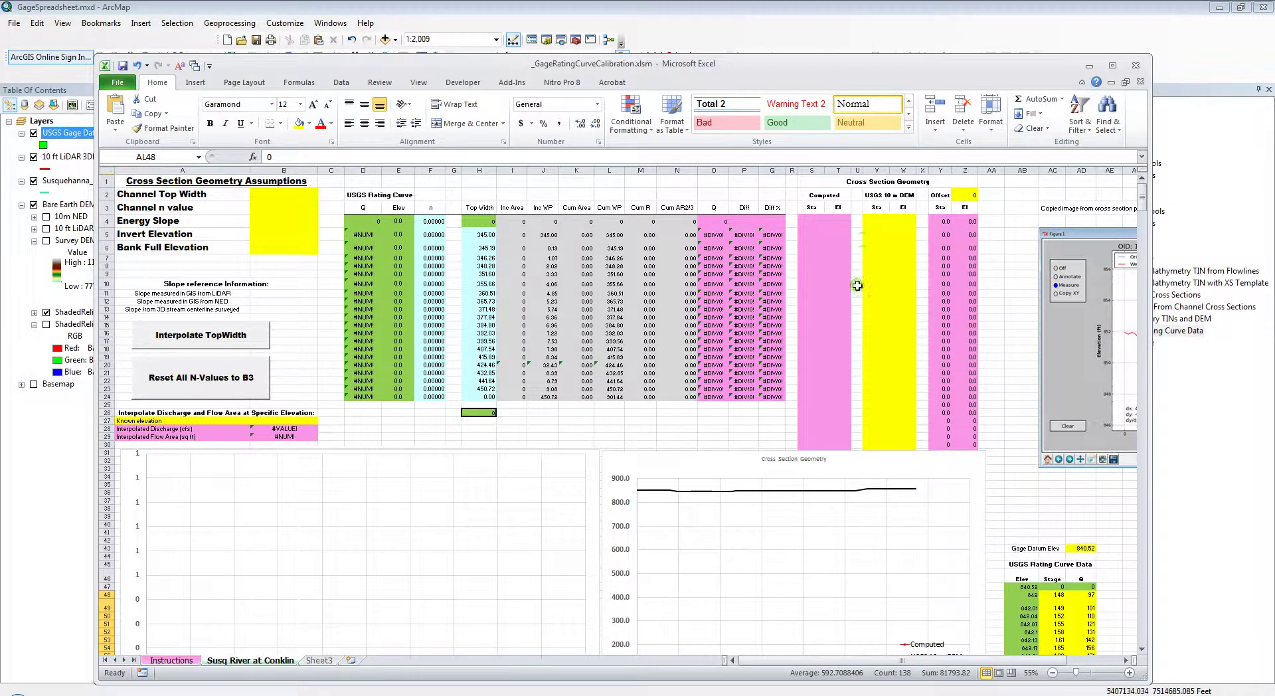
left_click(123, 66)
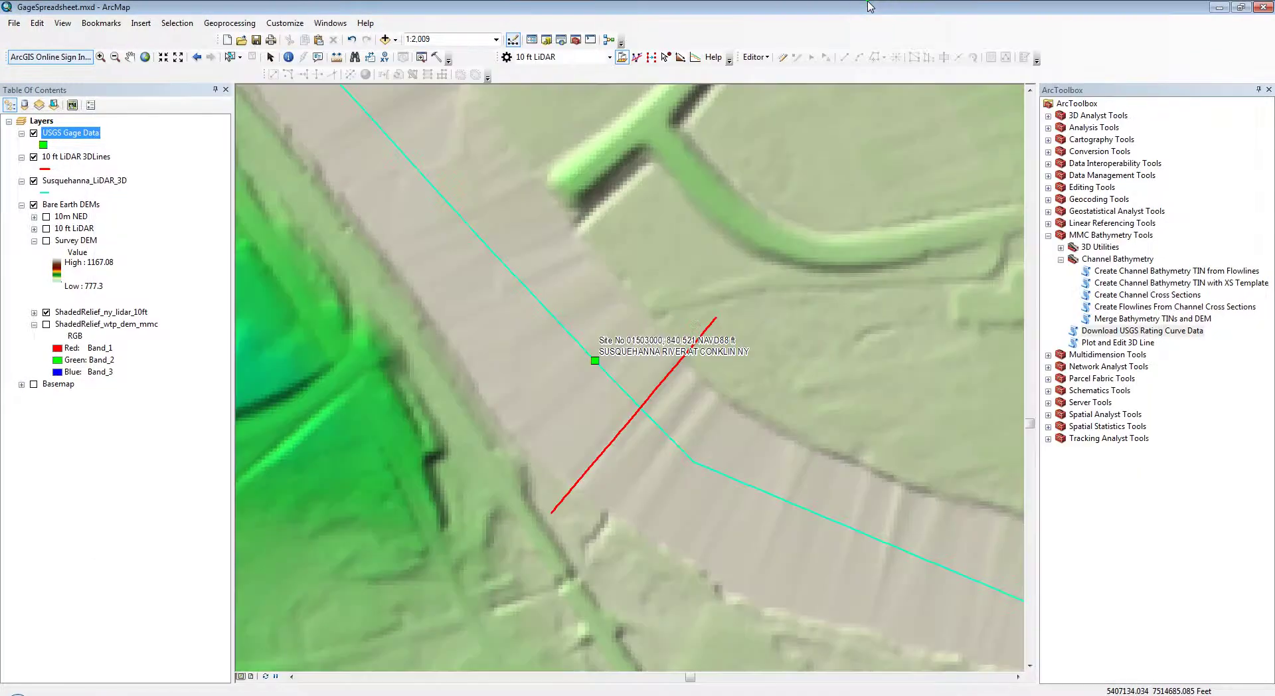
Reopen the profile figure over ArcMap and remeasure the channel top width from the left bank top horizontally to the opposite bank
left_click(814, 7)
mouse_move(419, 693)
left_click(372, 683)
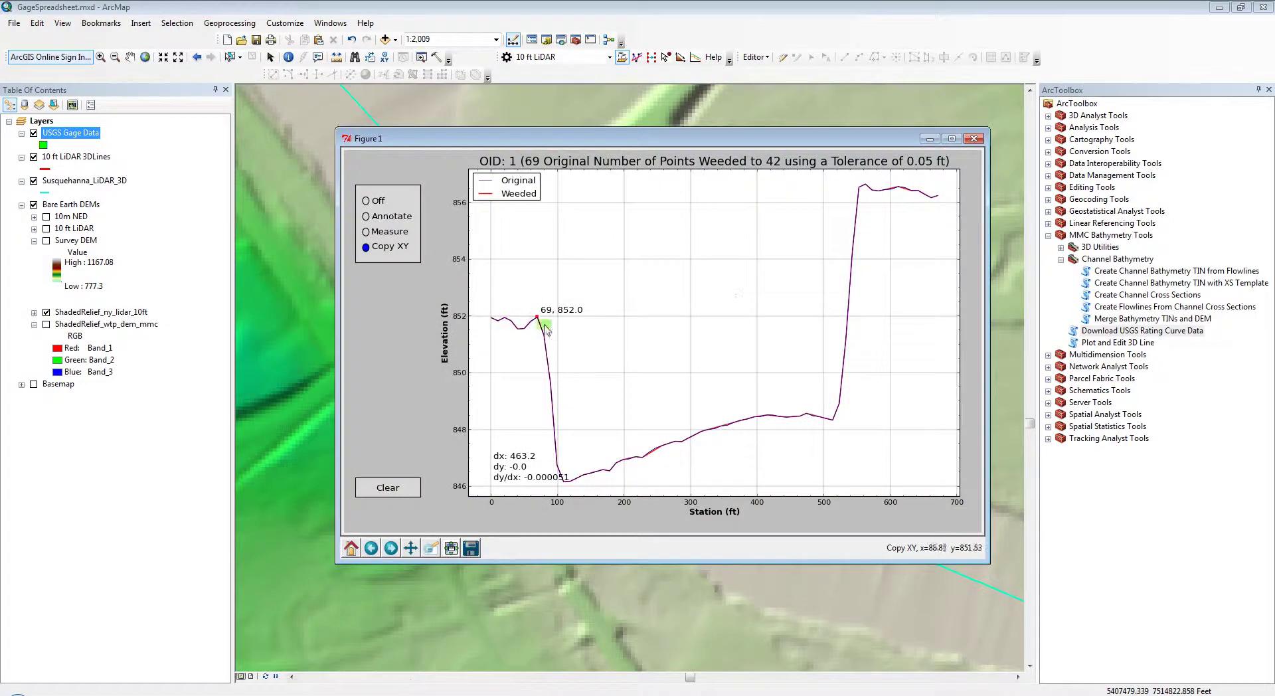
left_click(366, 232)
left_click_drag(539, 319, 847, 324)
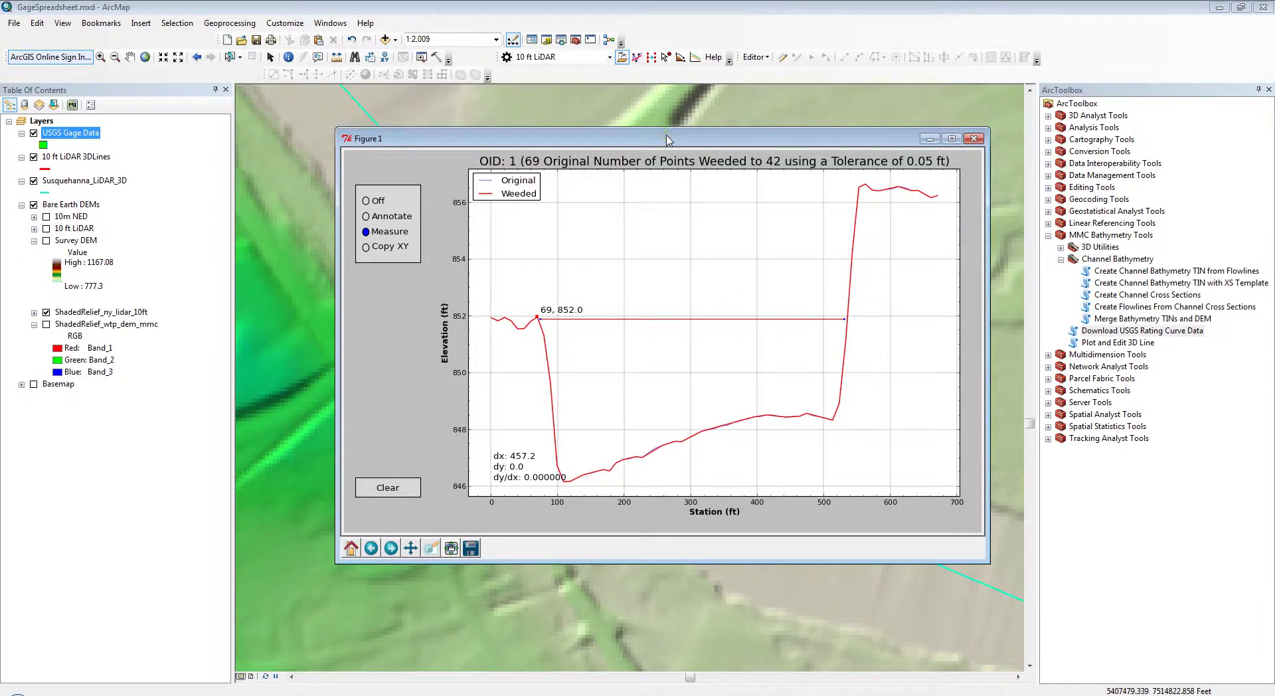
left_click_drag(668, 140, 618, 198)
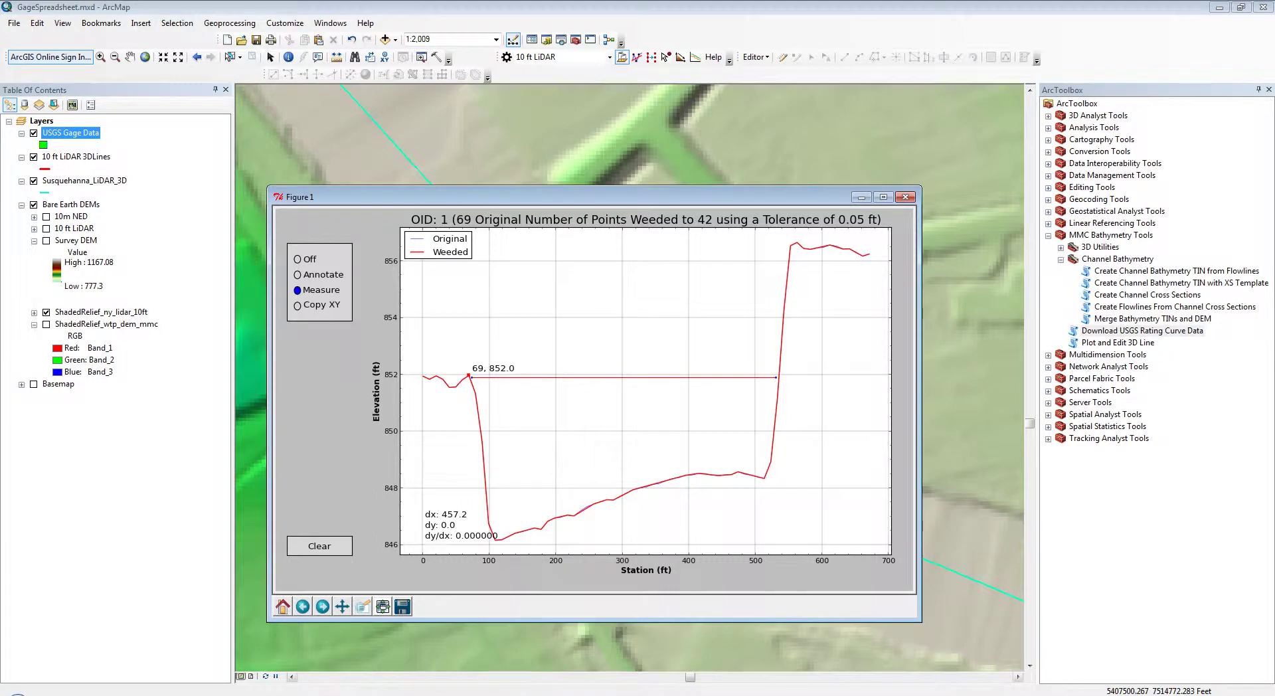
In the Excel cross section assumptions, set Channel Top Width to 460 and Channel n value to 0.032
key("alt+Tab")
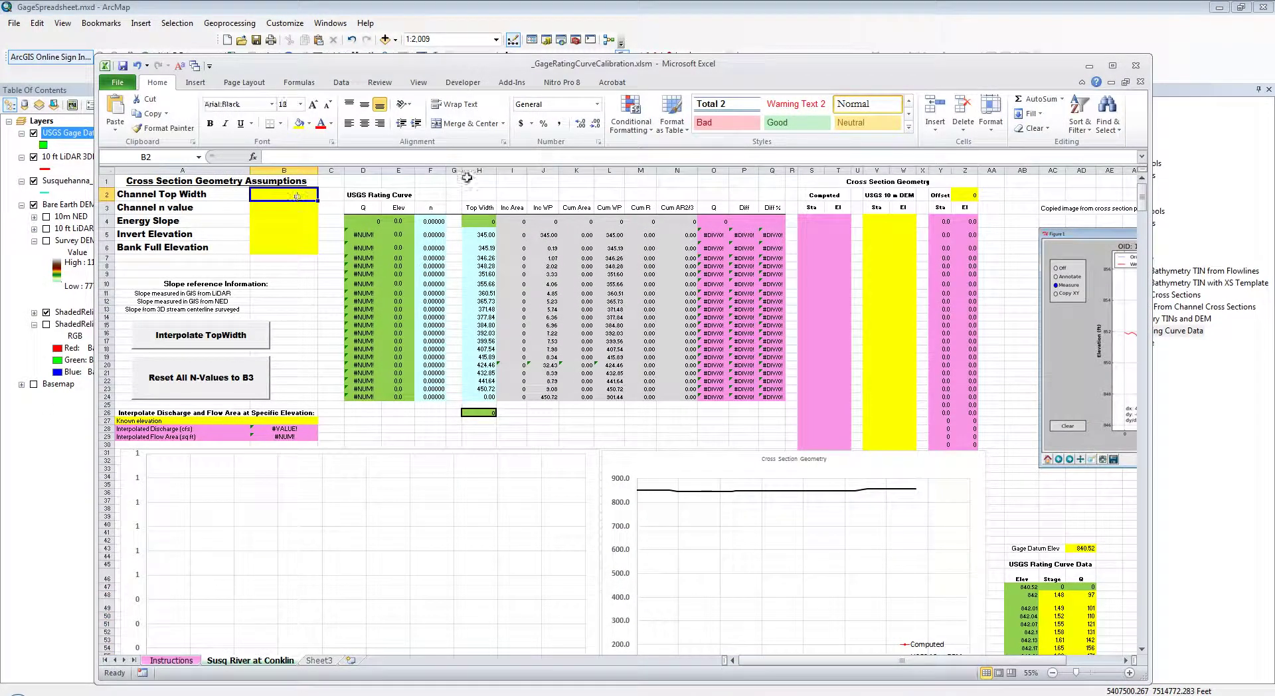
type("46")
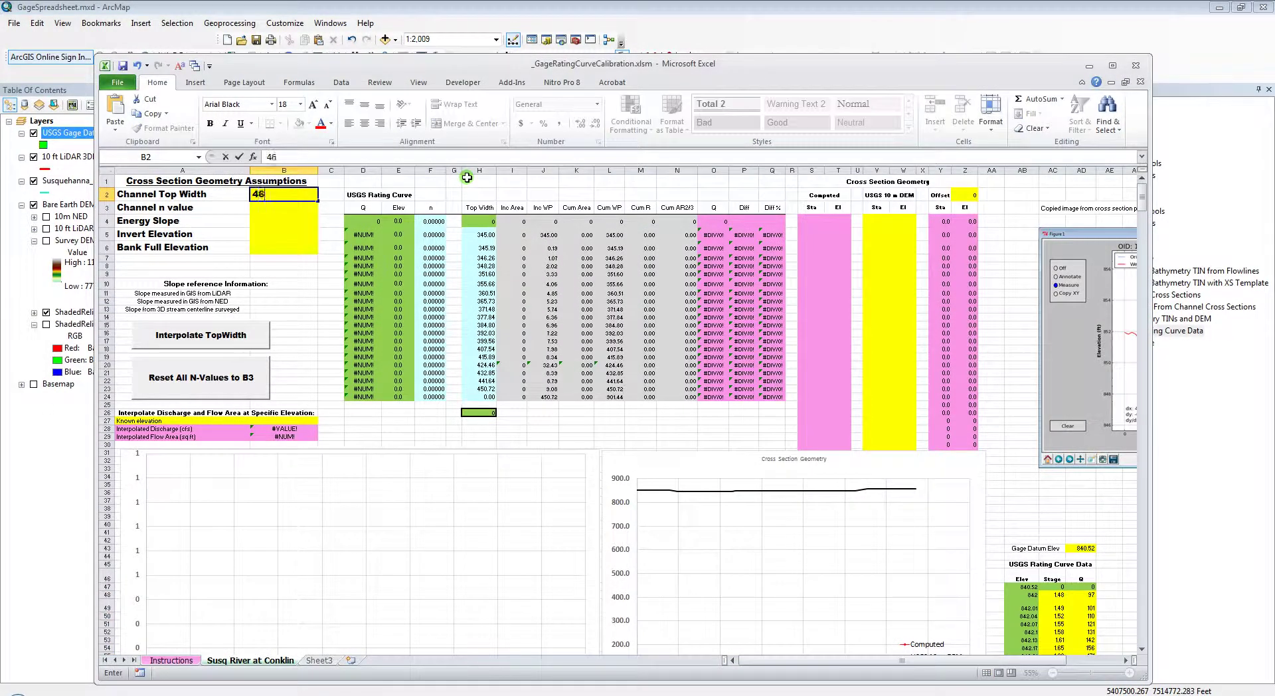
type("0")
key("Return")
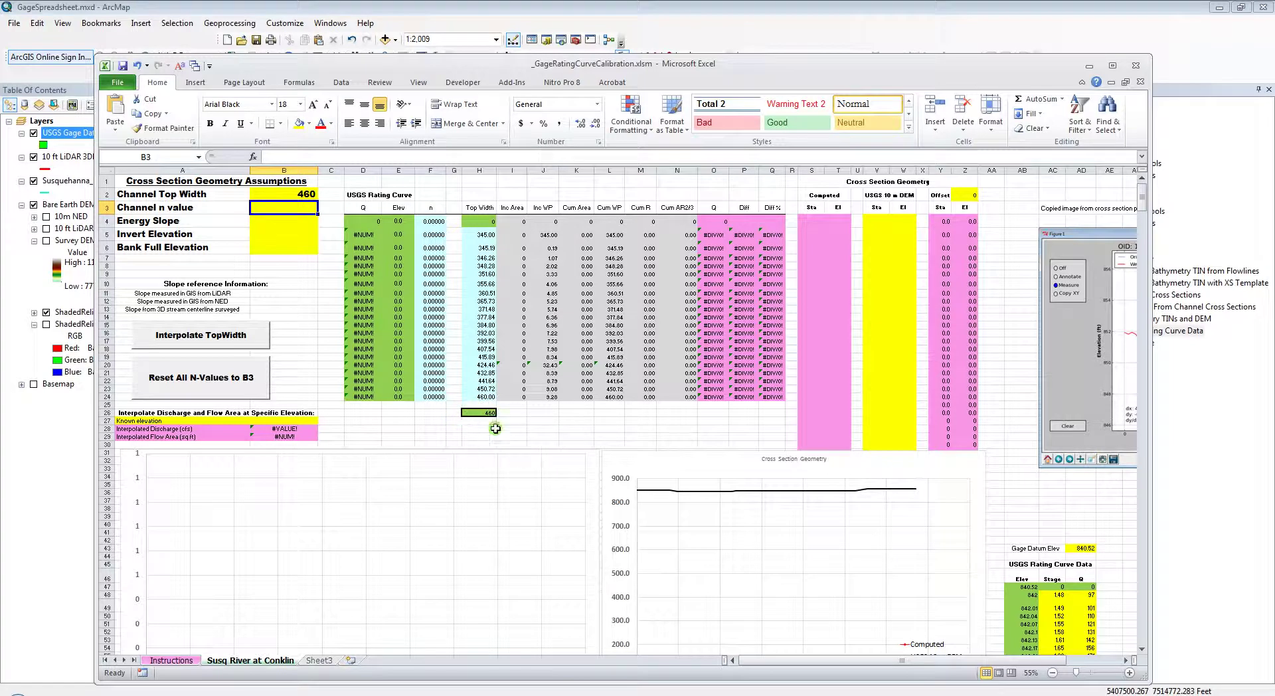
left_click(296, 207)
type("0.032")
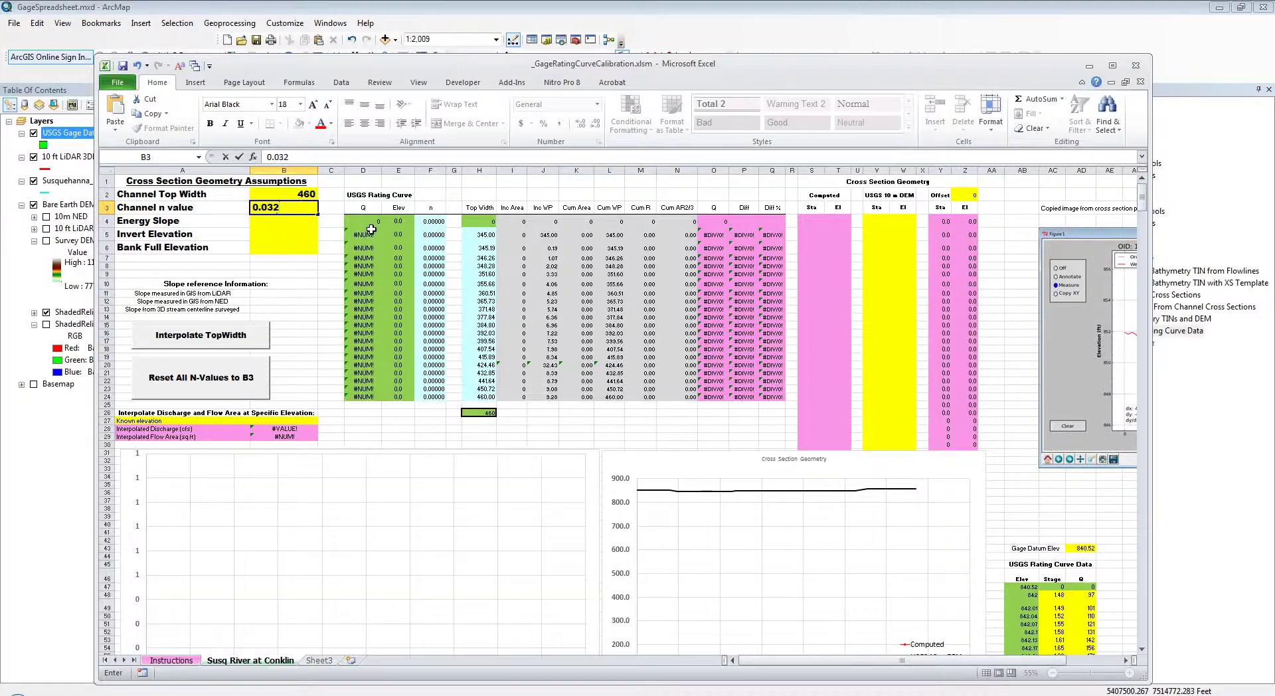
key("Return")
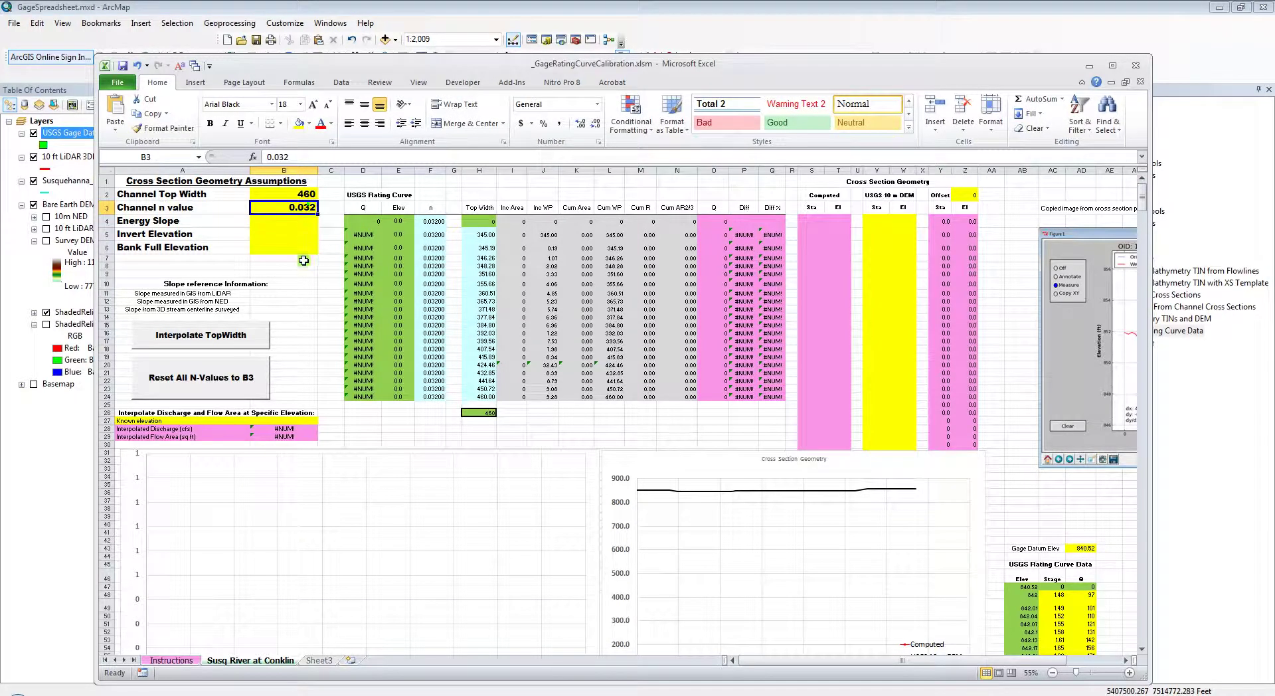
Set the Energy Slope in the cross section assumptions to 0.00065 after viewing the stream line in ArcMap
left_click(293, 221)
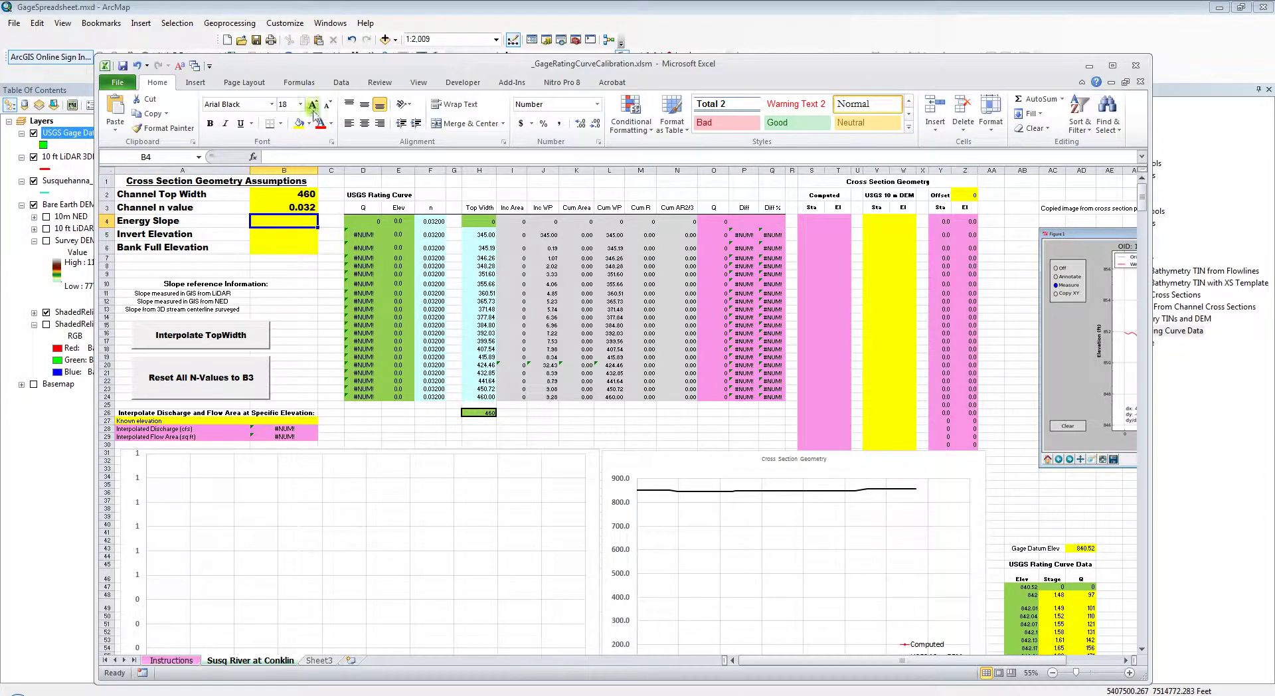
left_click(327, 7)
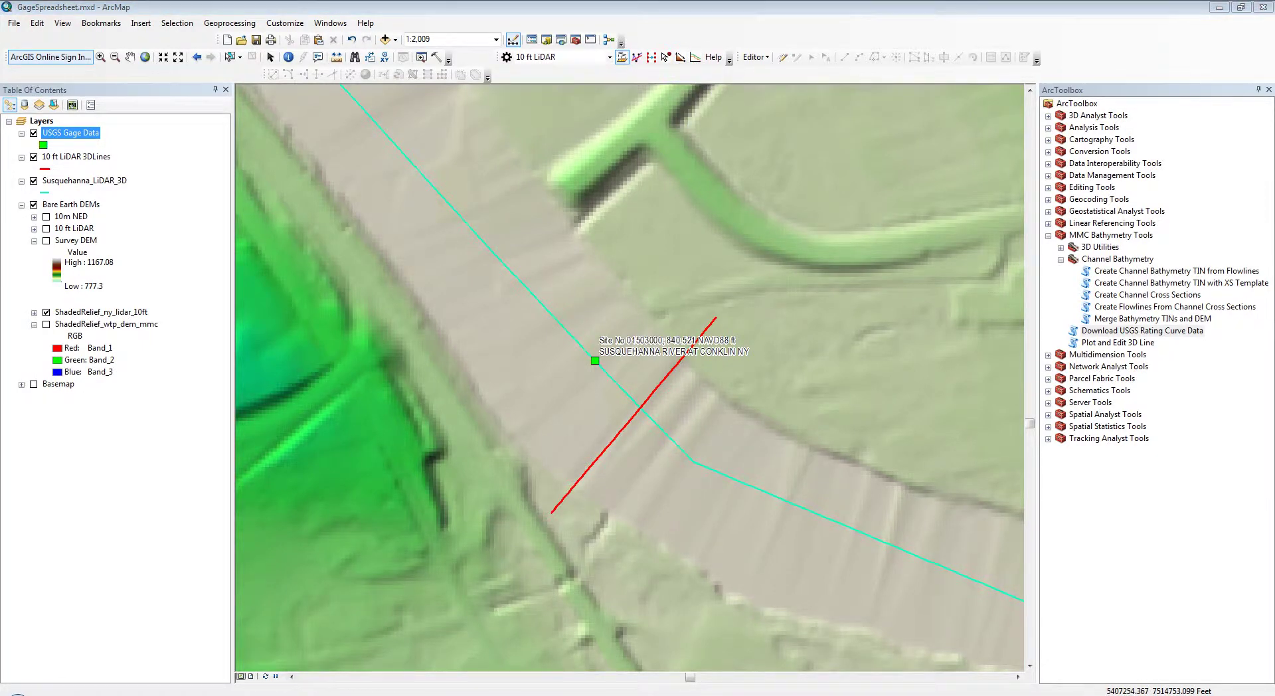
key("alt+Tab")
left_click(296, 224)
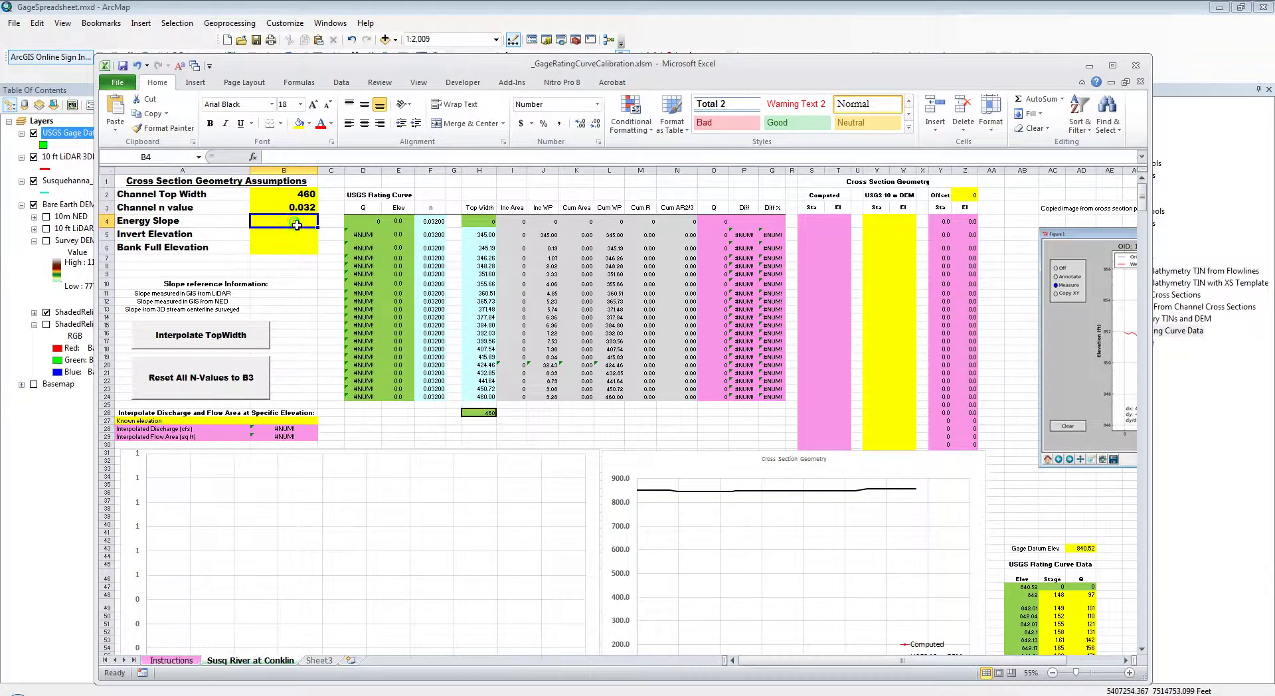
type("0.000")
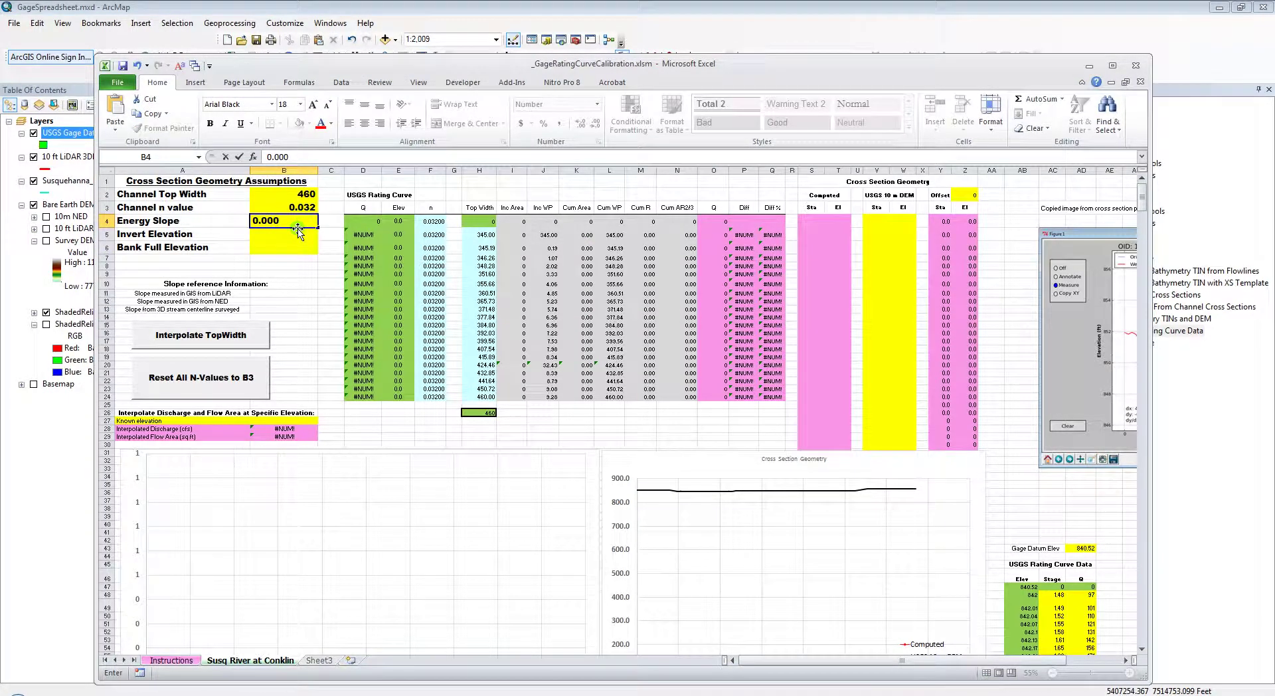
type("65")
key("Return")
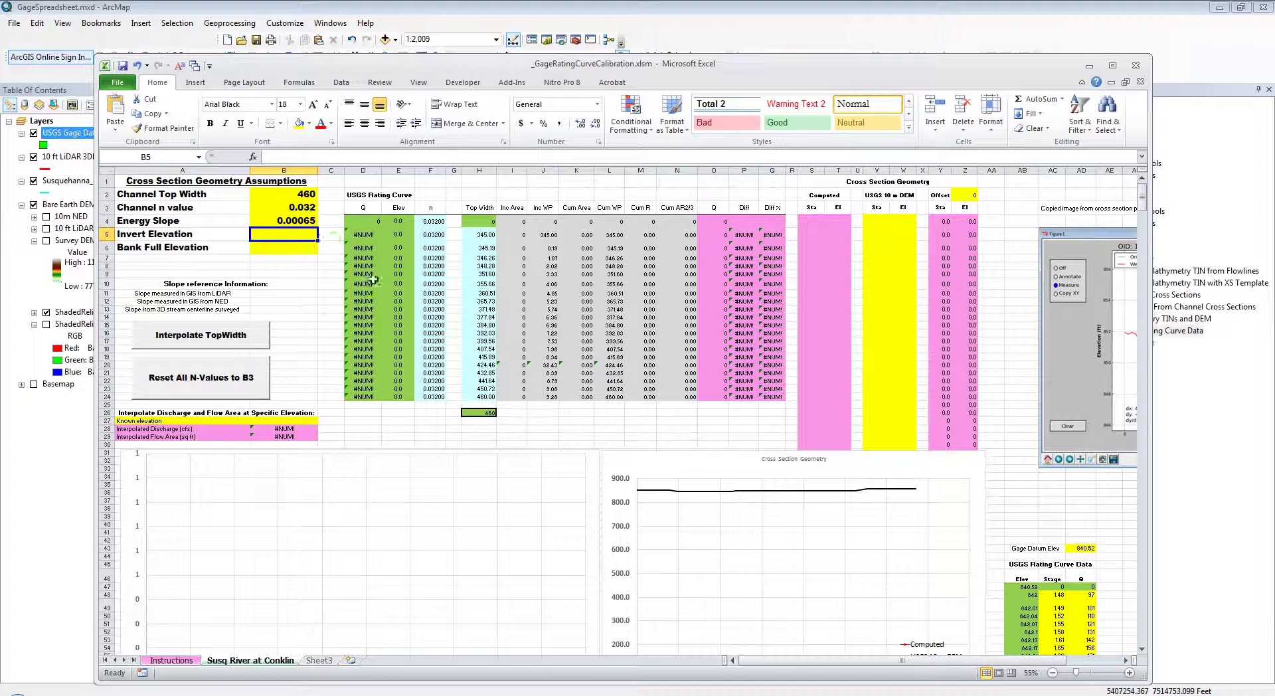
Check the Gage Datum Elev and set the Invert Elevation to 840.52
left_click(285, 248)
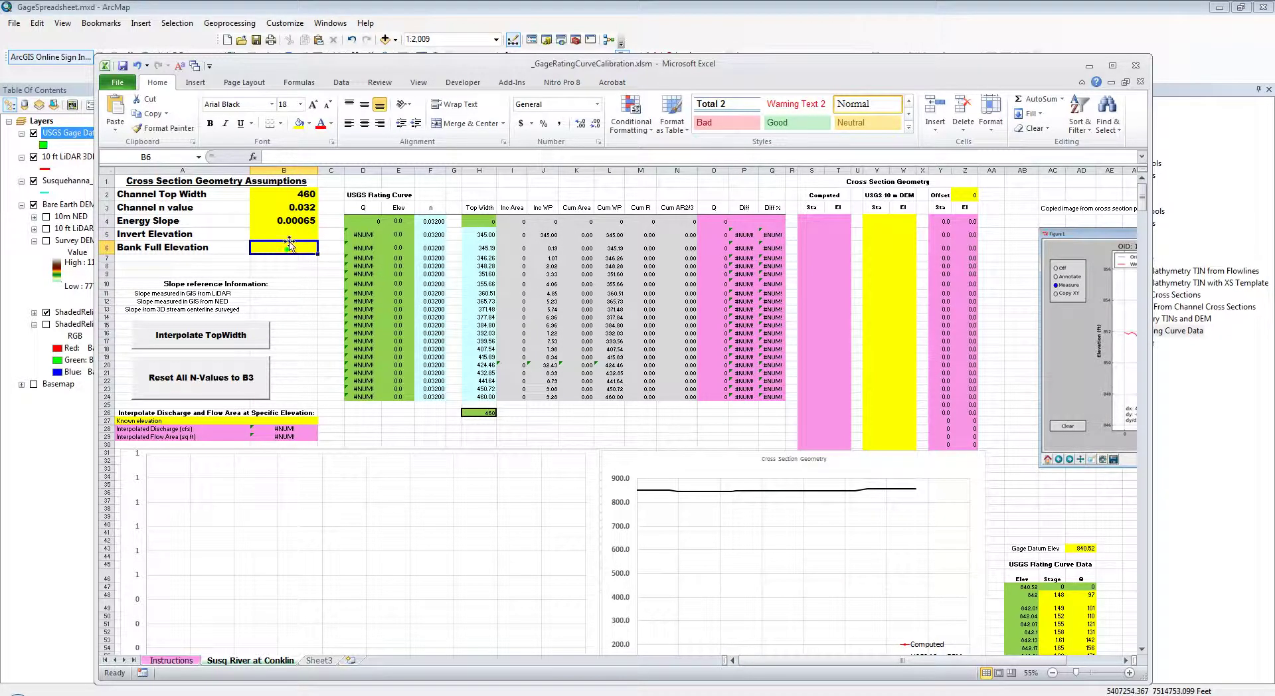
left_click(291, 236)
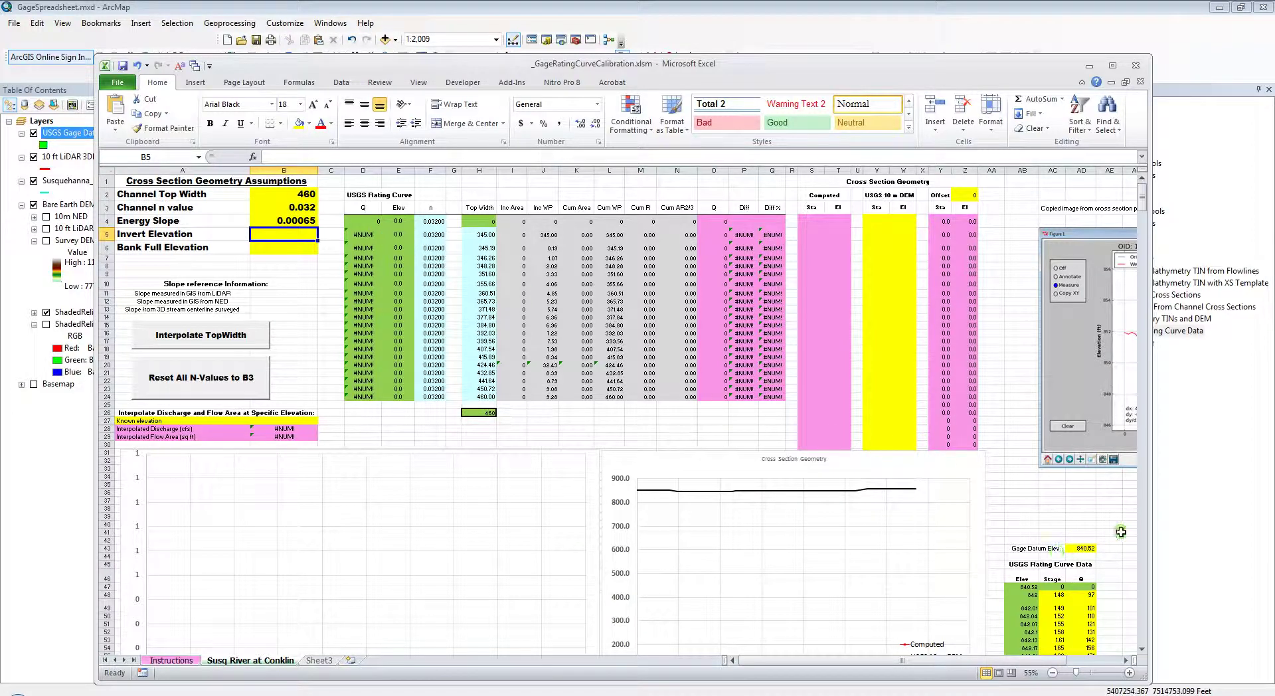
left_click_drag(1088, 546, 1046, 546)
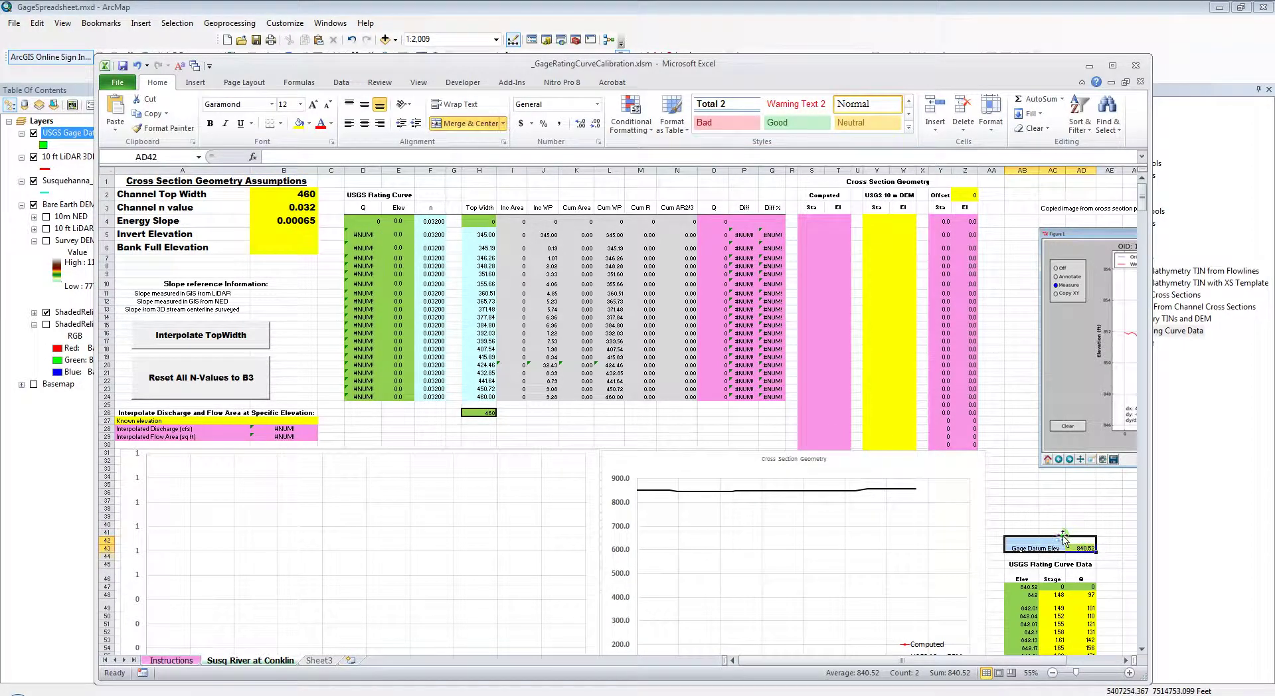
left_click(306, 230)
type("840.5")
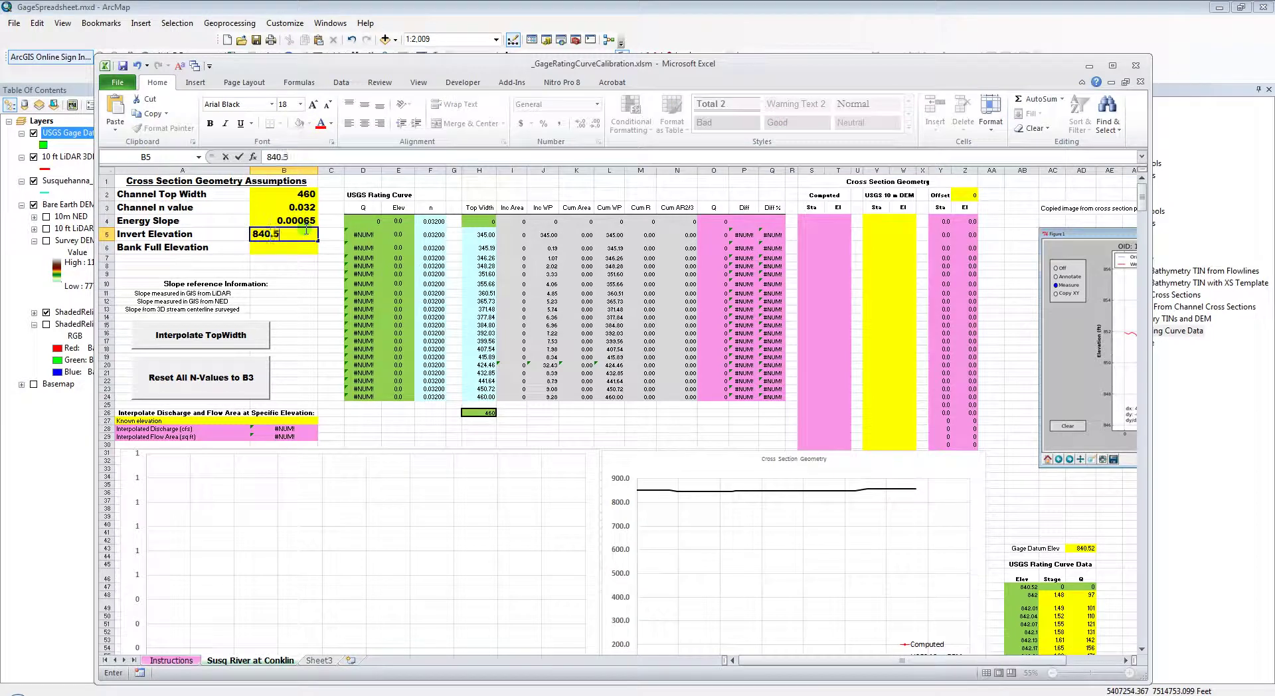
type("2")
key("Return")
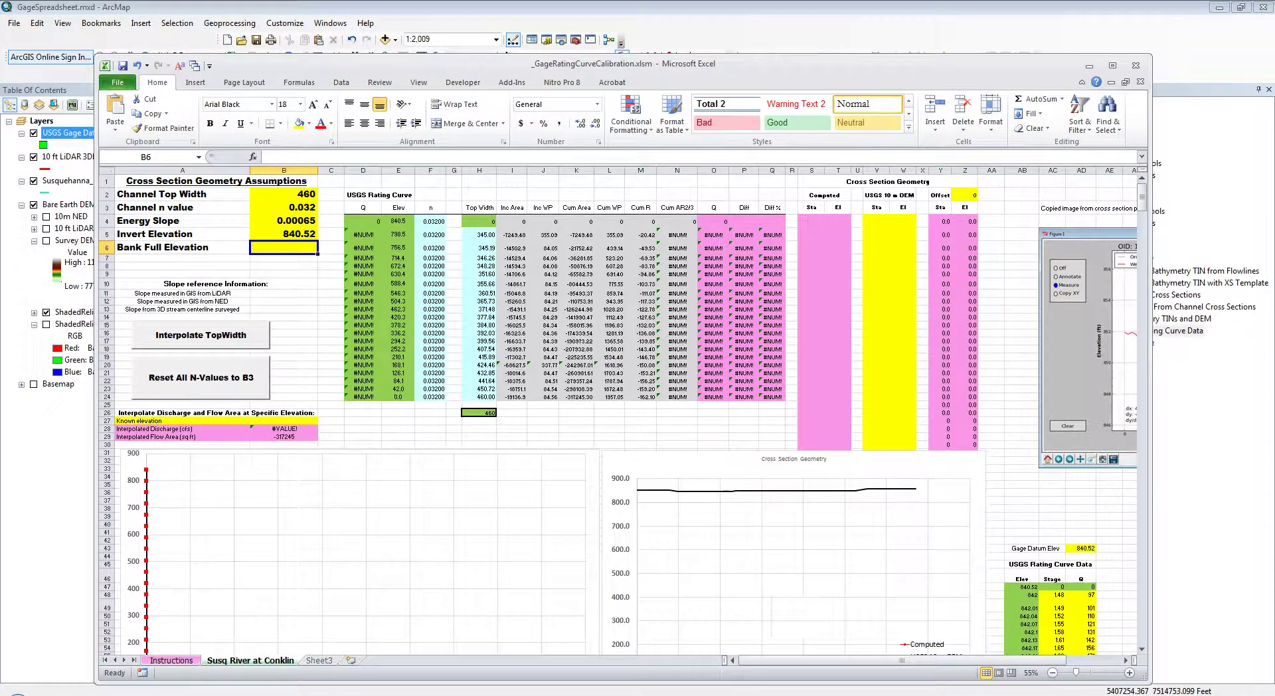
Check the bank top elevation in the copied profile image and set the Bank Full Elevation to 852
left_click_drag(855, 660, 914, 661)
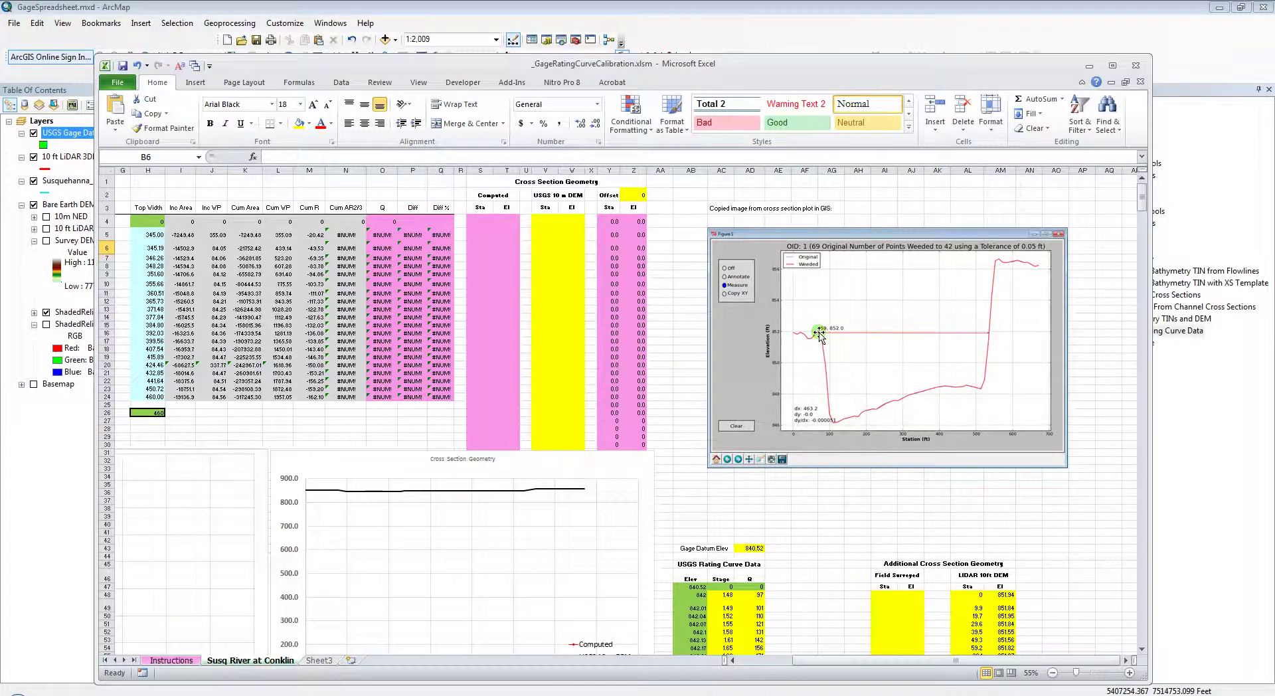
left_click_drag(1030, 661, 976, 660)
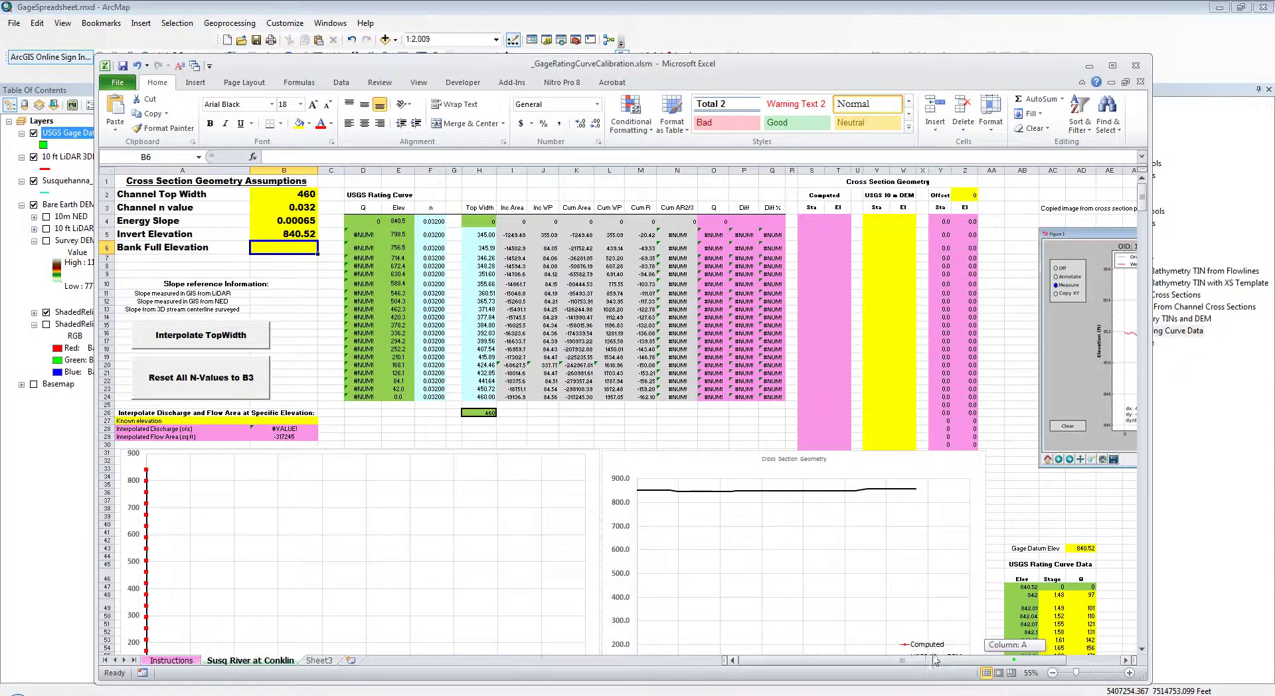
type("852")
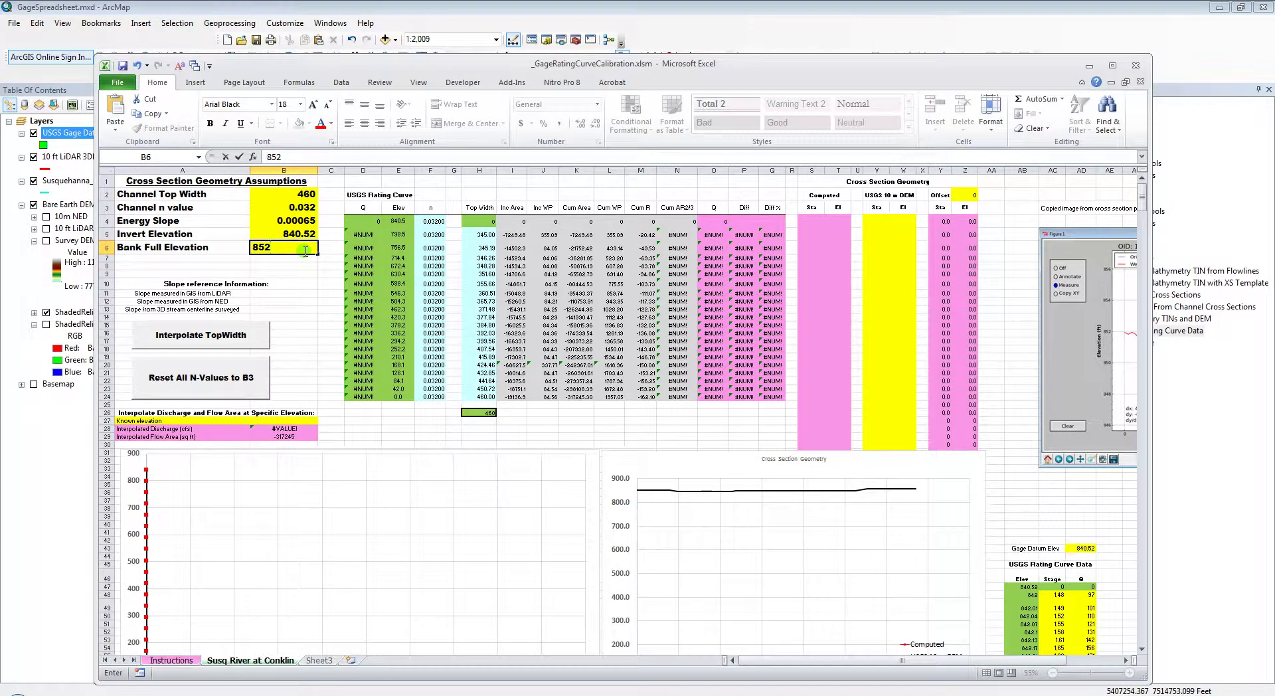
key("Return")
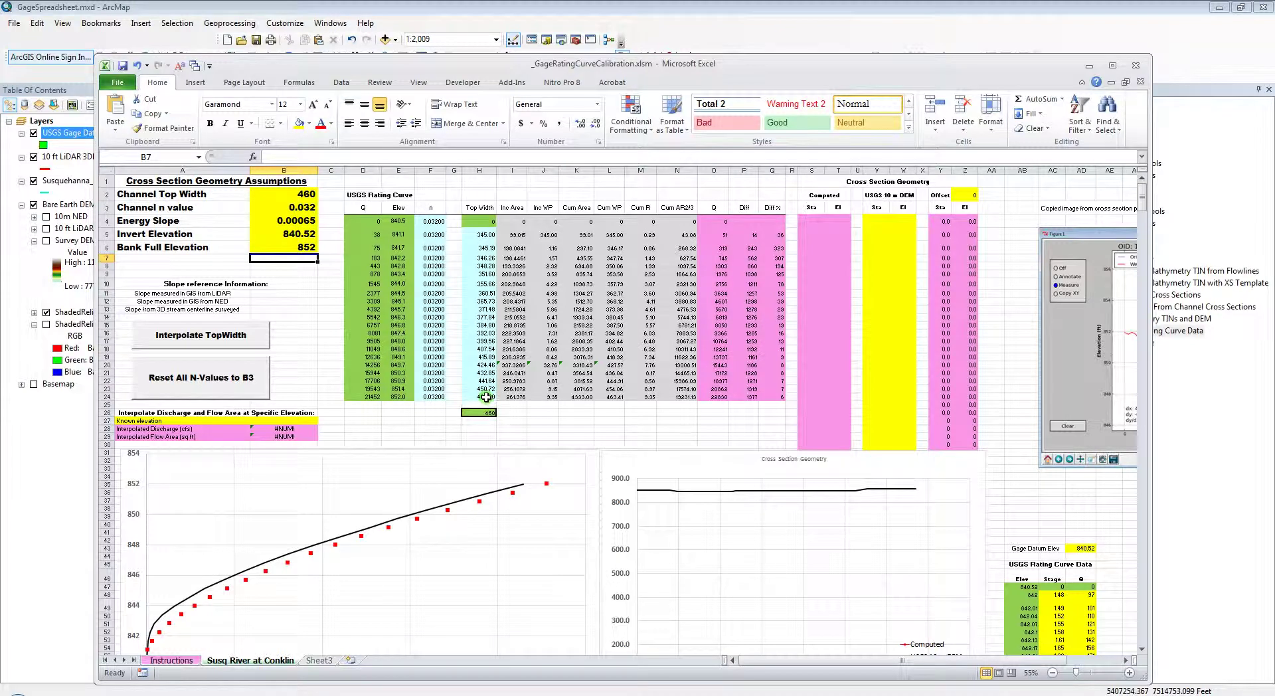
Set the lowest nonzero Top Width in cell H5 to 300 and interpolate the top widths above it
left_click(476, 221)
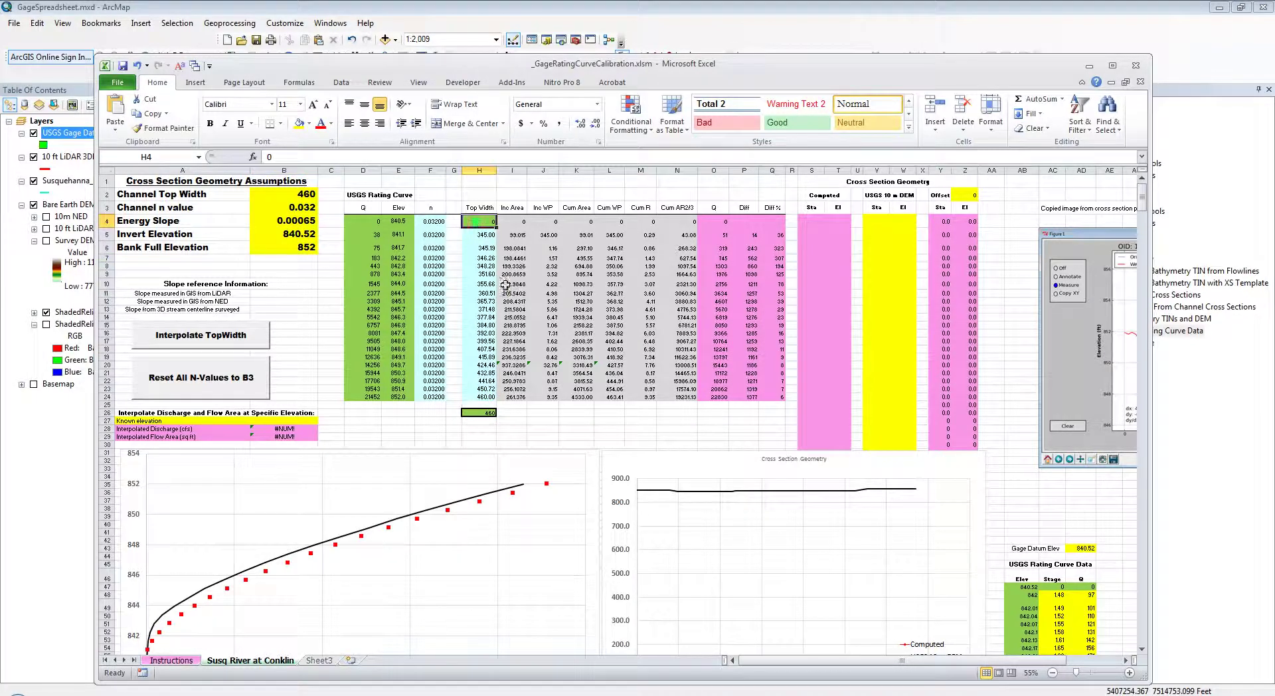
left_click(483, 236)
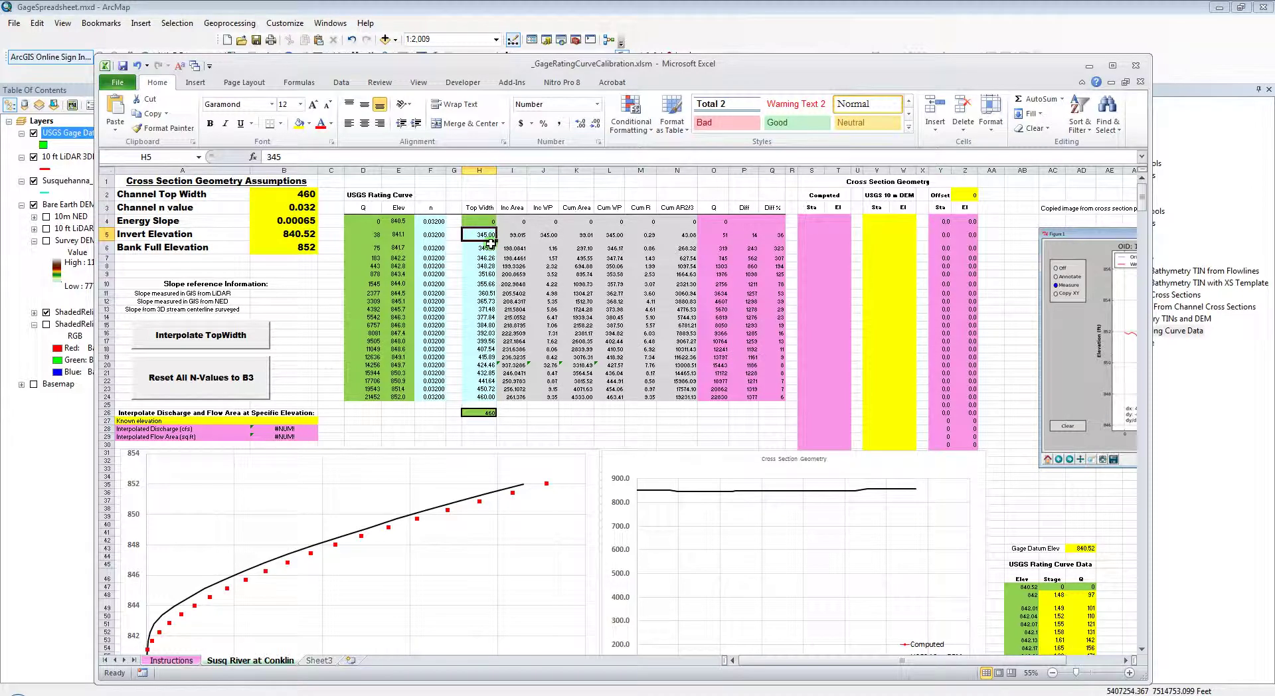
type("300")
key("Return")
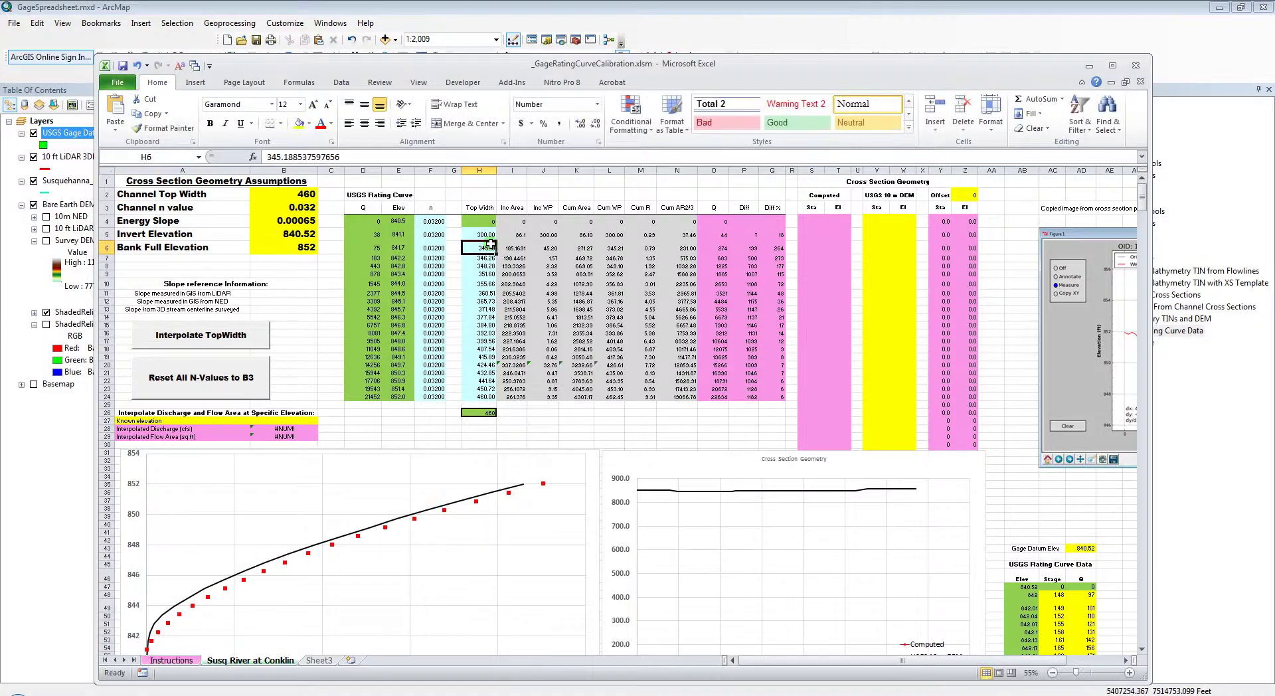
scroll(537, 273, "down", 3)
scroll(537, 273, "up", 3)
left_click(489, 234)
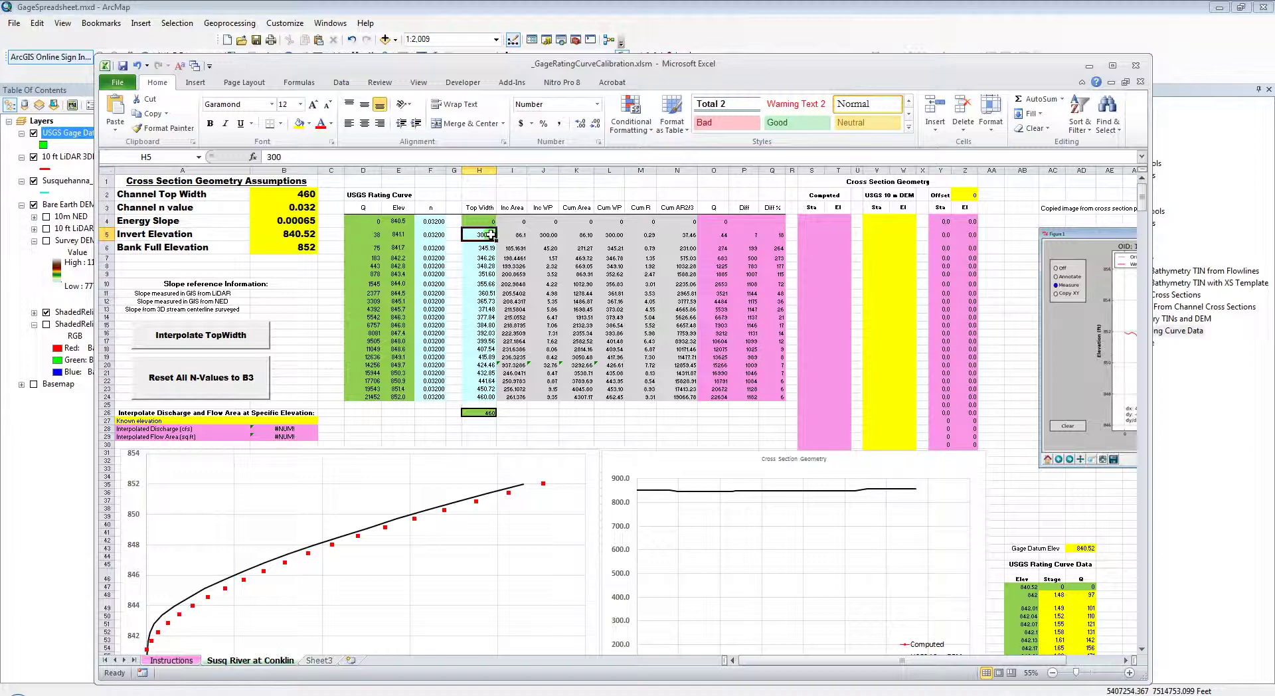
left_click(239, 337)
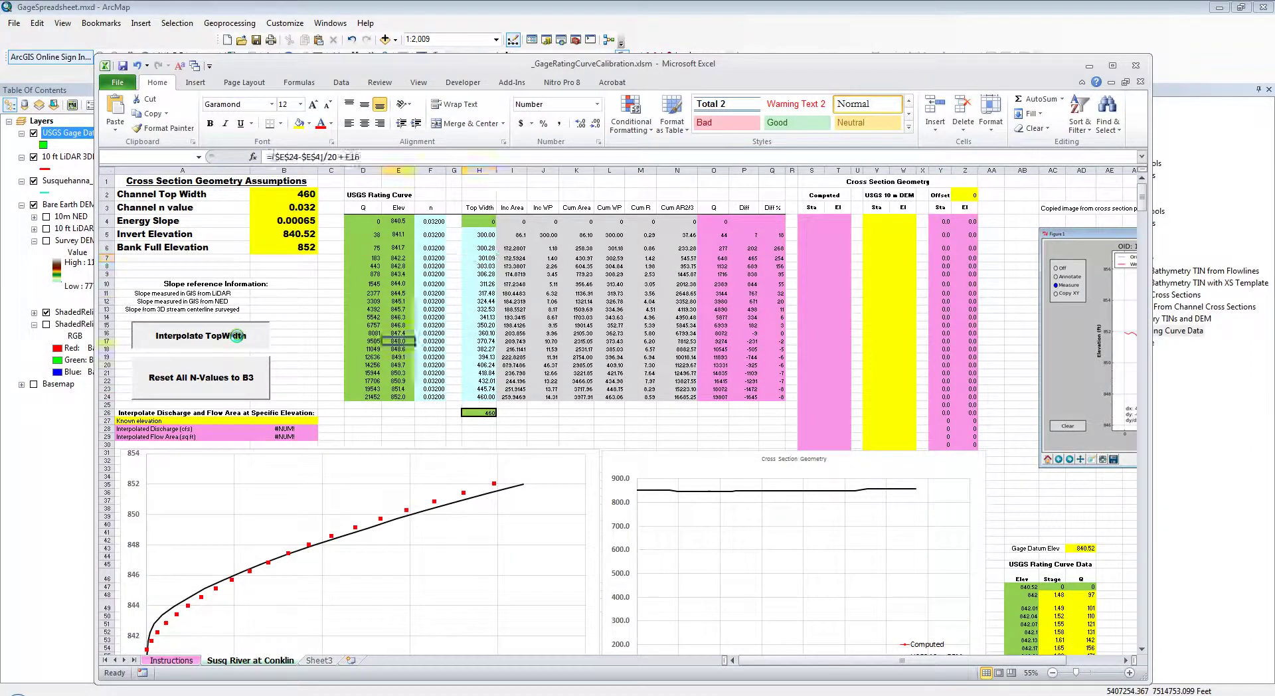
Examine the interpolated top widths and compare the computed rating curve and cross section with the USGS and LiDAR lines
left_click(488, 233)
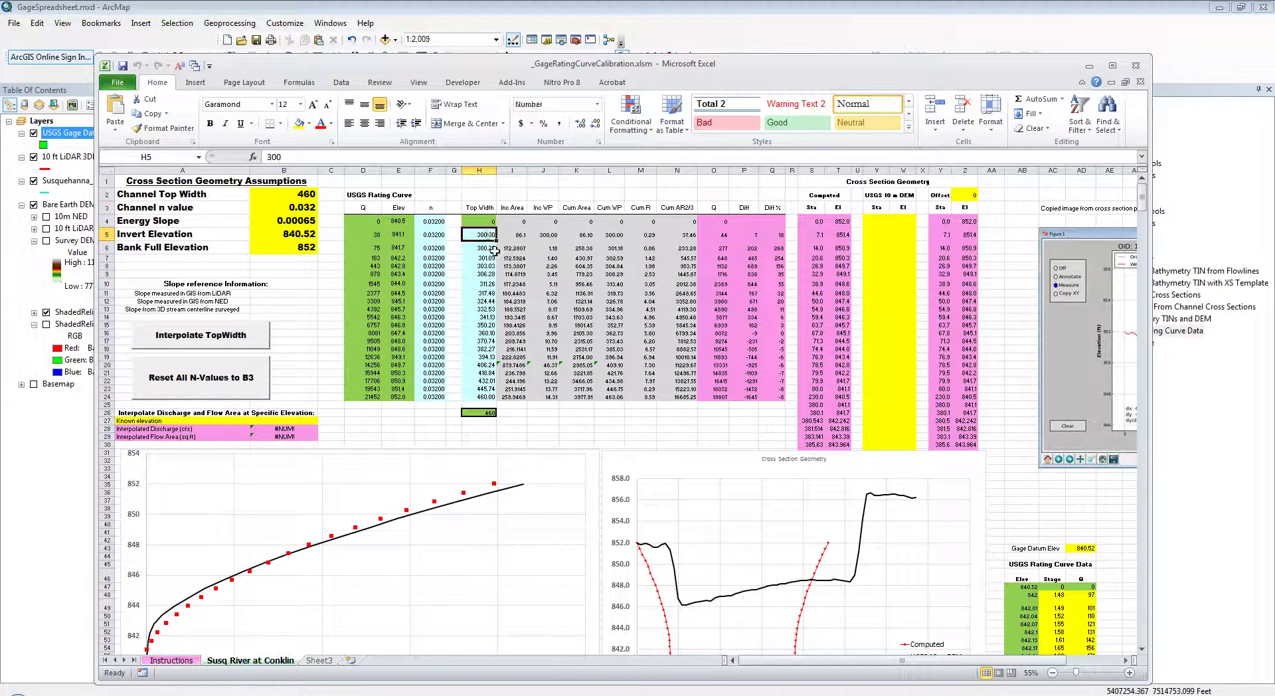
left_click(489, 411)
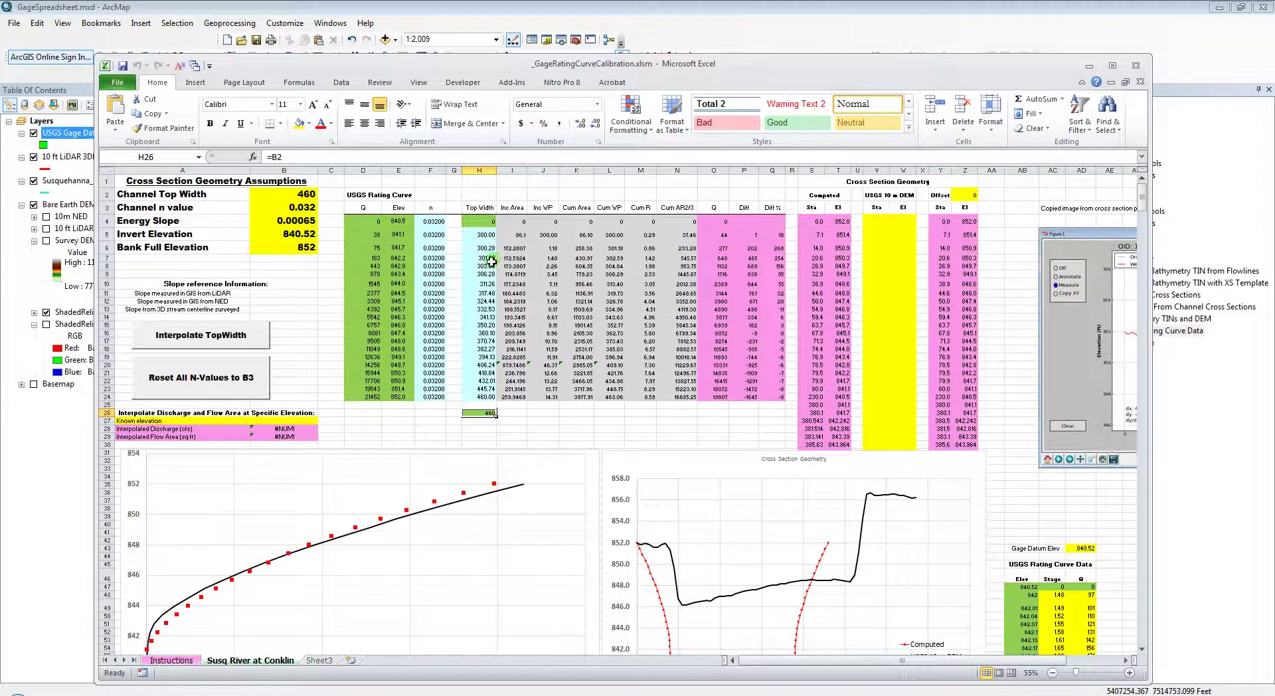
scroll(489, 267, "down", 1)
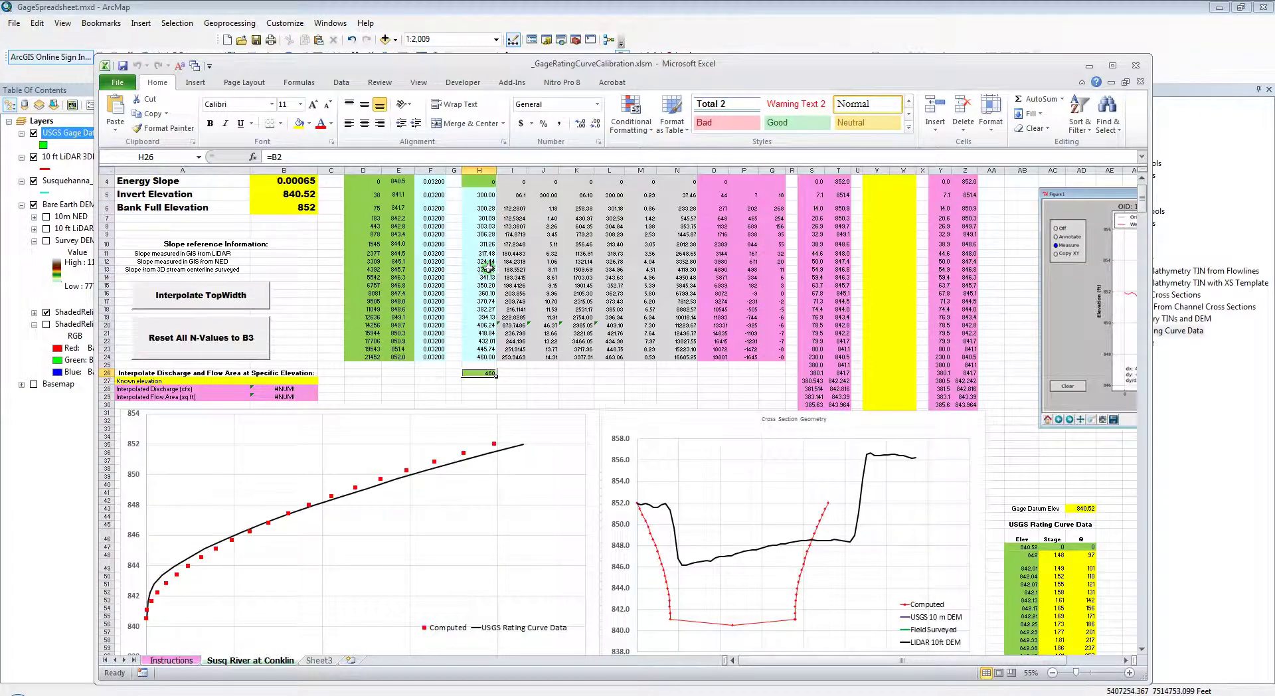
scroll(764, 505, "up", 1)
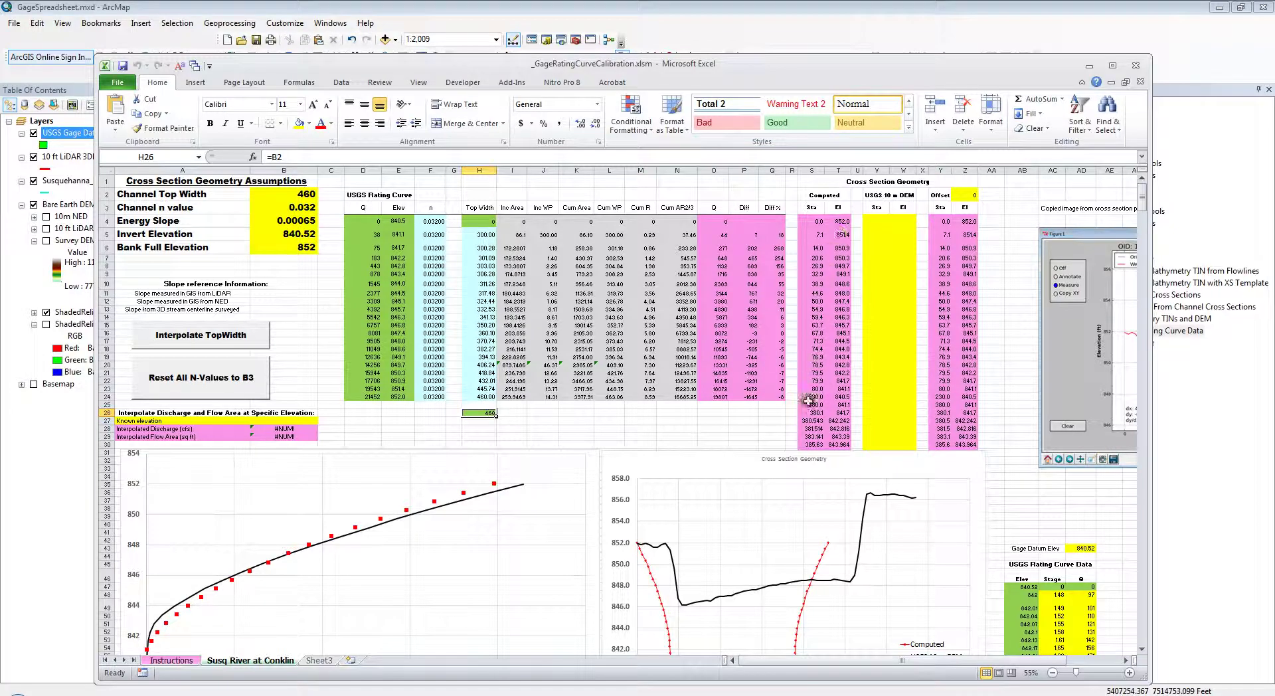
scroll(841, 454, "down", 2)
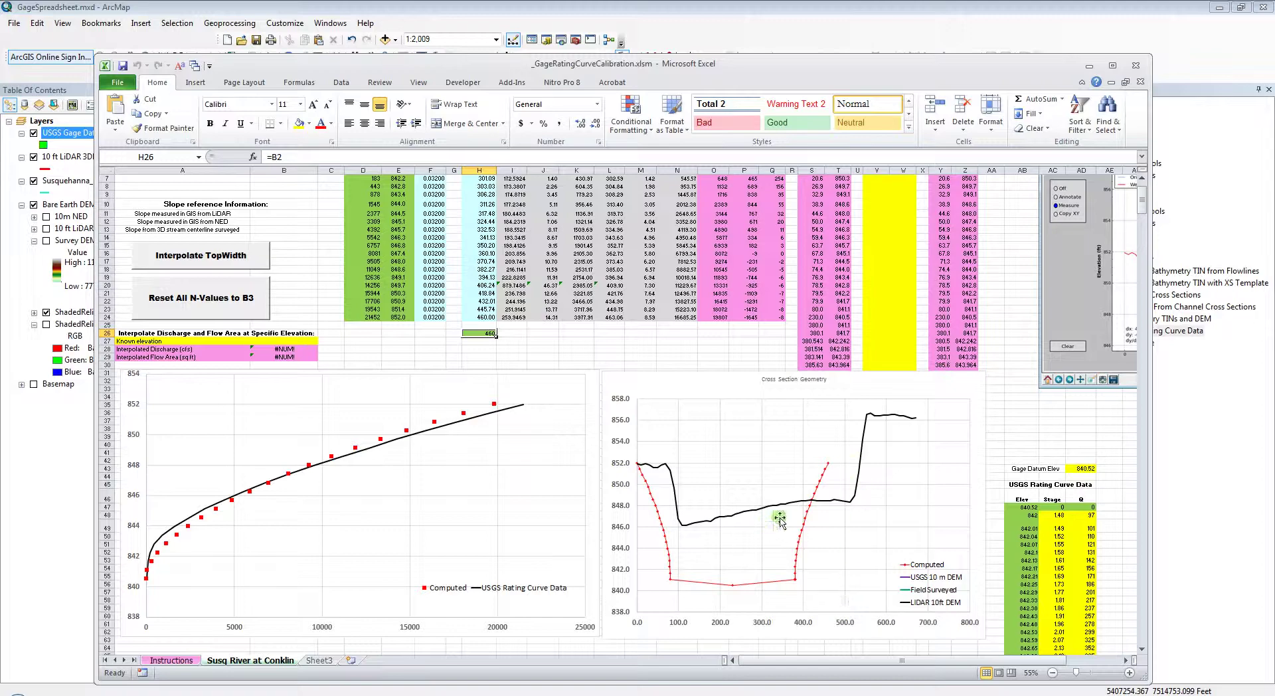
scroll(1002, 240, "up", 1)
scroll(1003, 240, "up", 1)
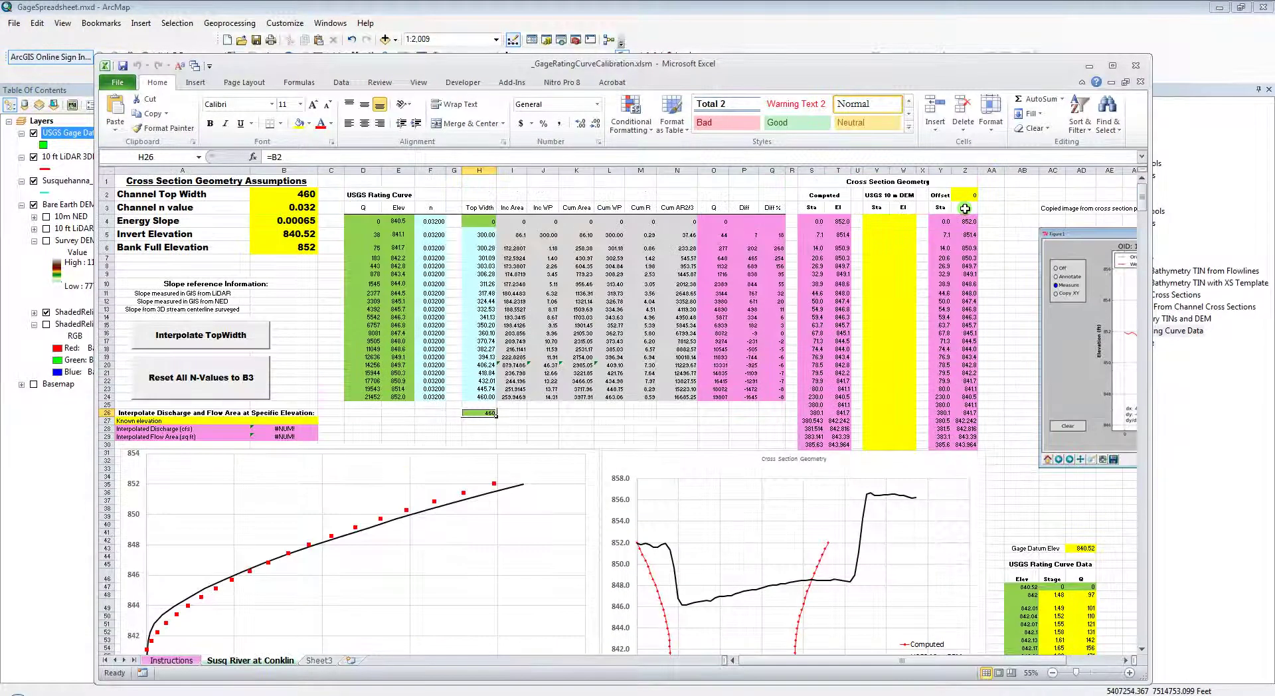
Set the computed cross section's station Offset to 50 and check its alignment on the geometry chart
left_click(968, 196)
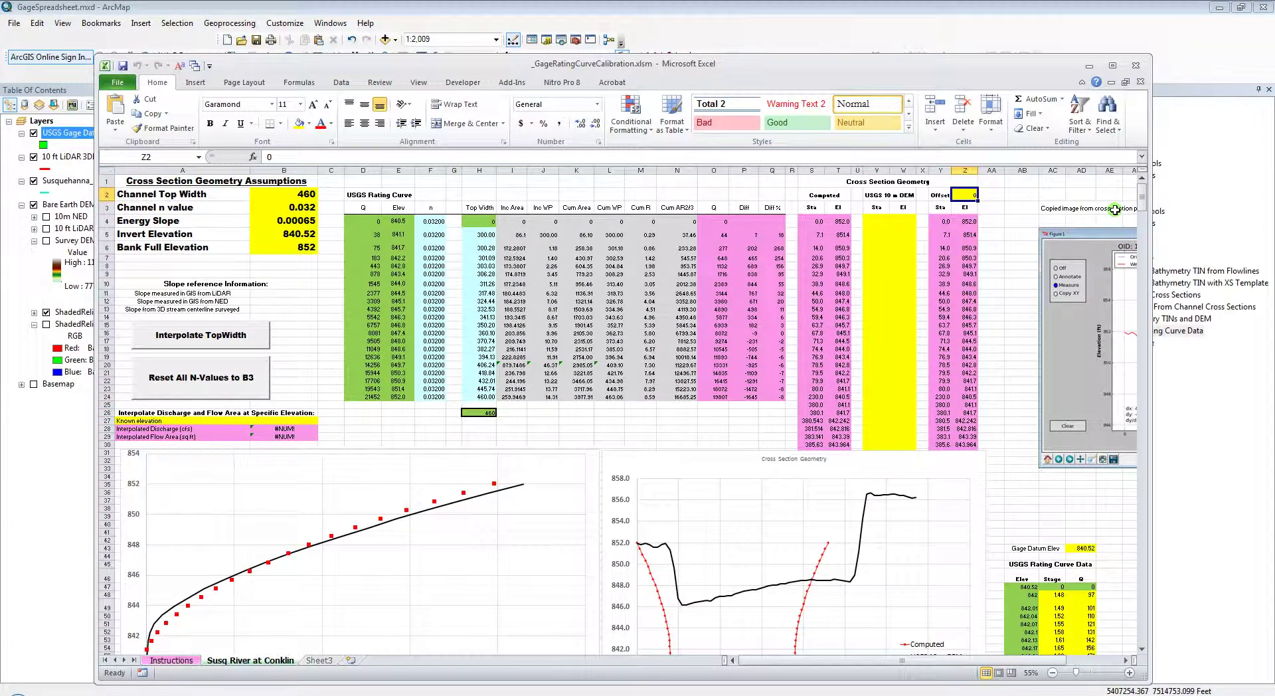
type("50")
key("Return")
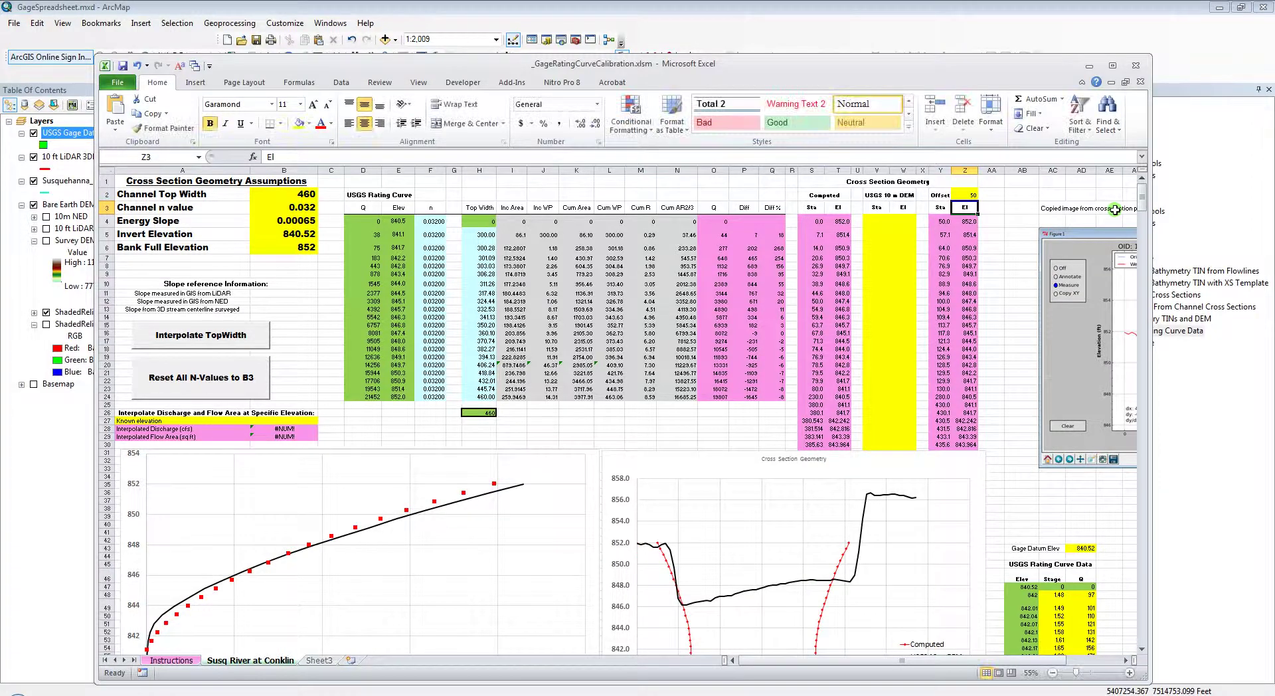
scroll(1092, 253, "down", 1)
scroll(1029, 344, "up", 1)
Set the station Offset to 80 and compare the computed section with the LiDAR profile on the chart
left_click(971, 194)
type("80")
key("Return")
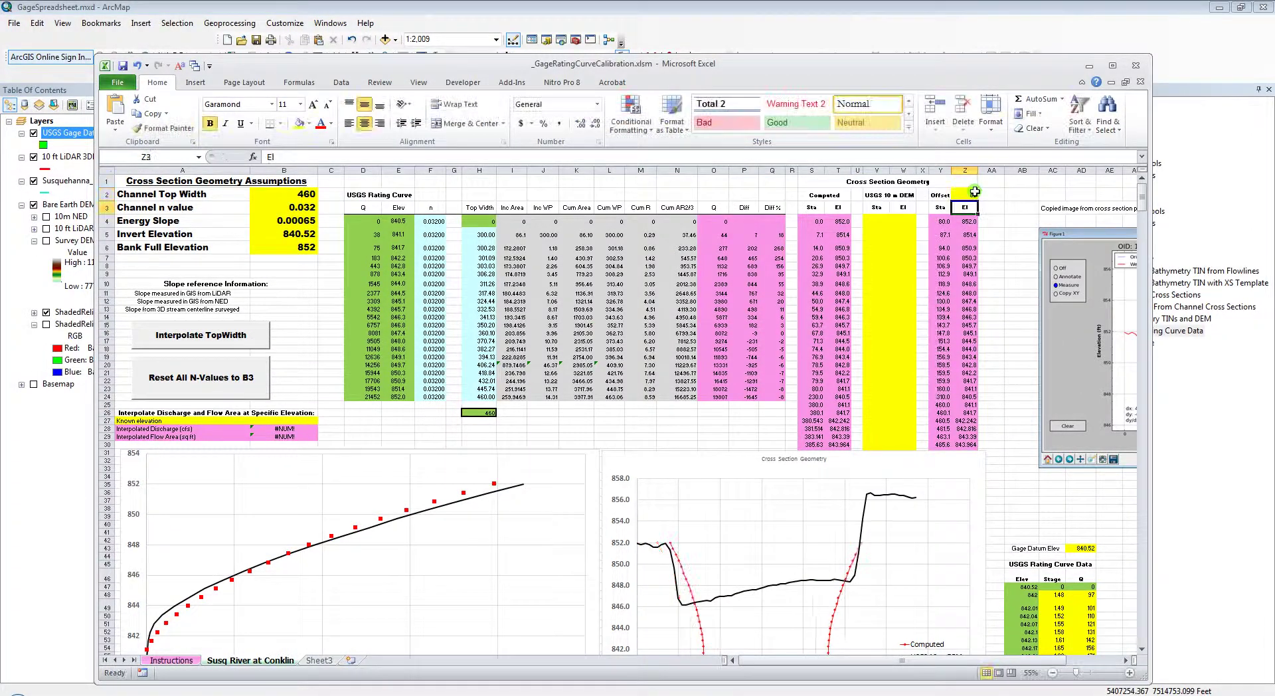
left_click(967, 194)
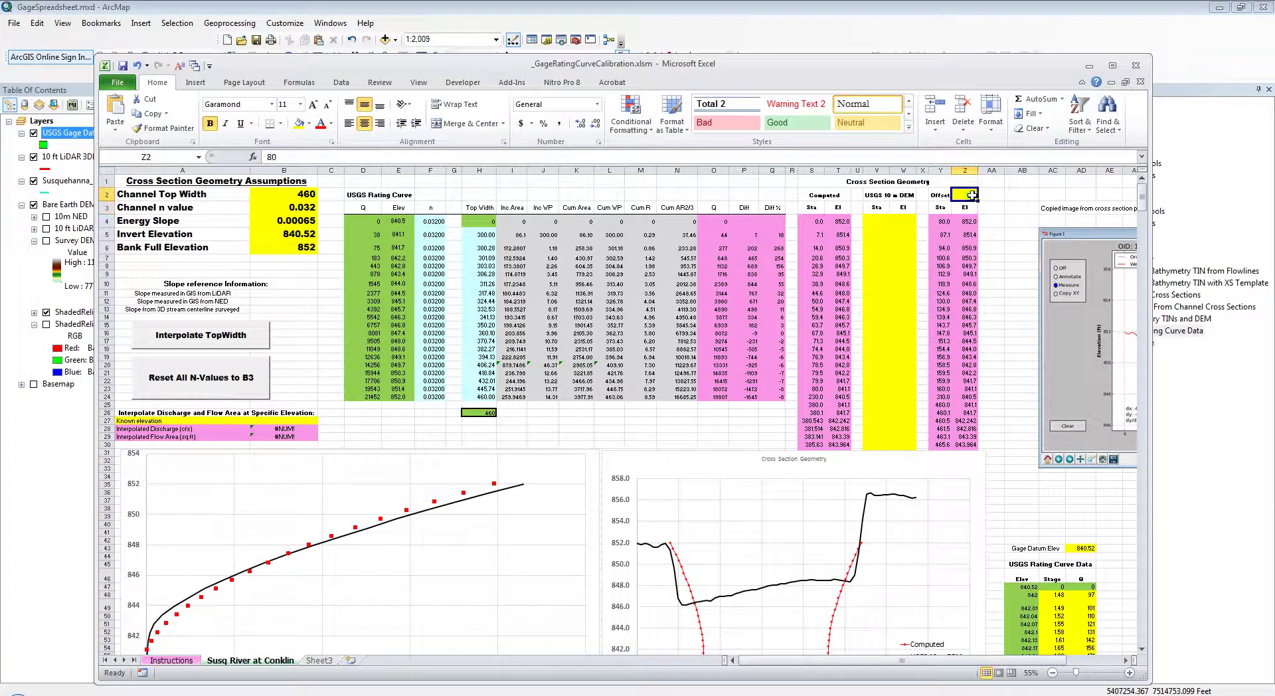
scroll(911, 351, "down", 2)
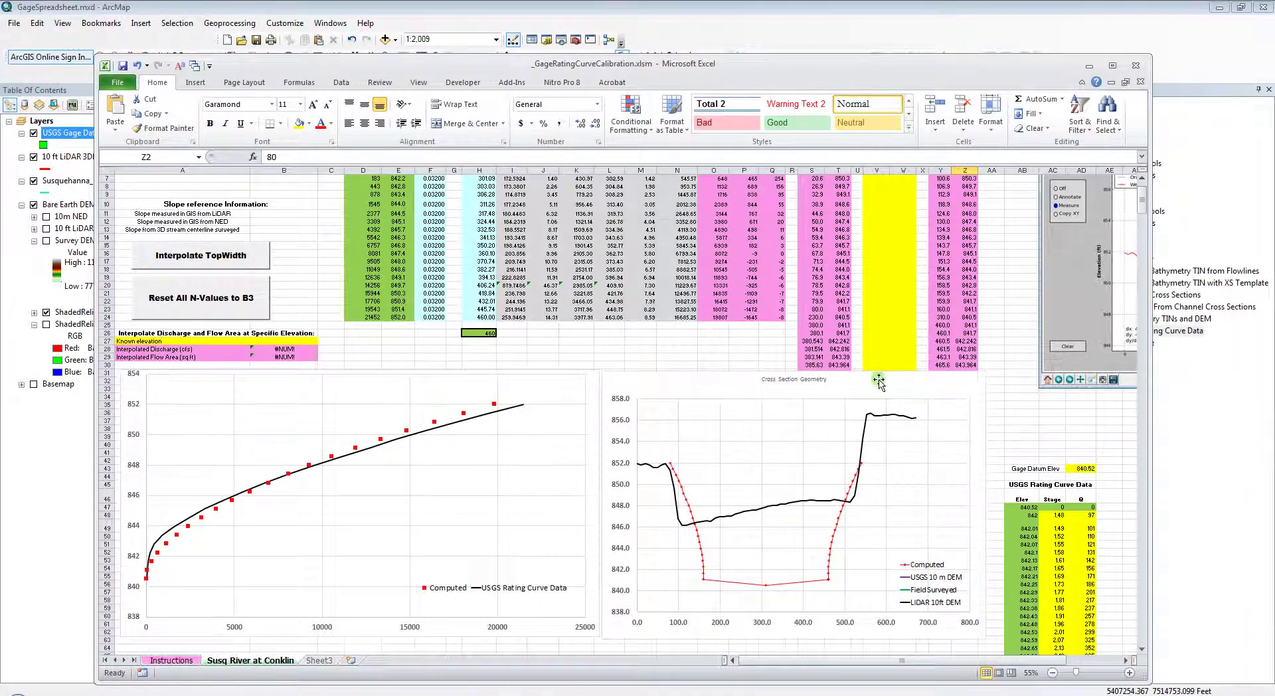
scroll(875, 386, "up", 2)
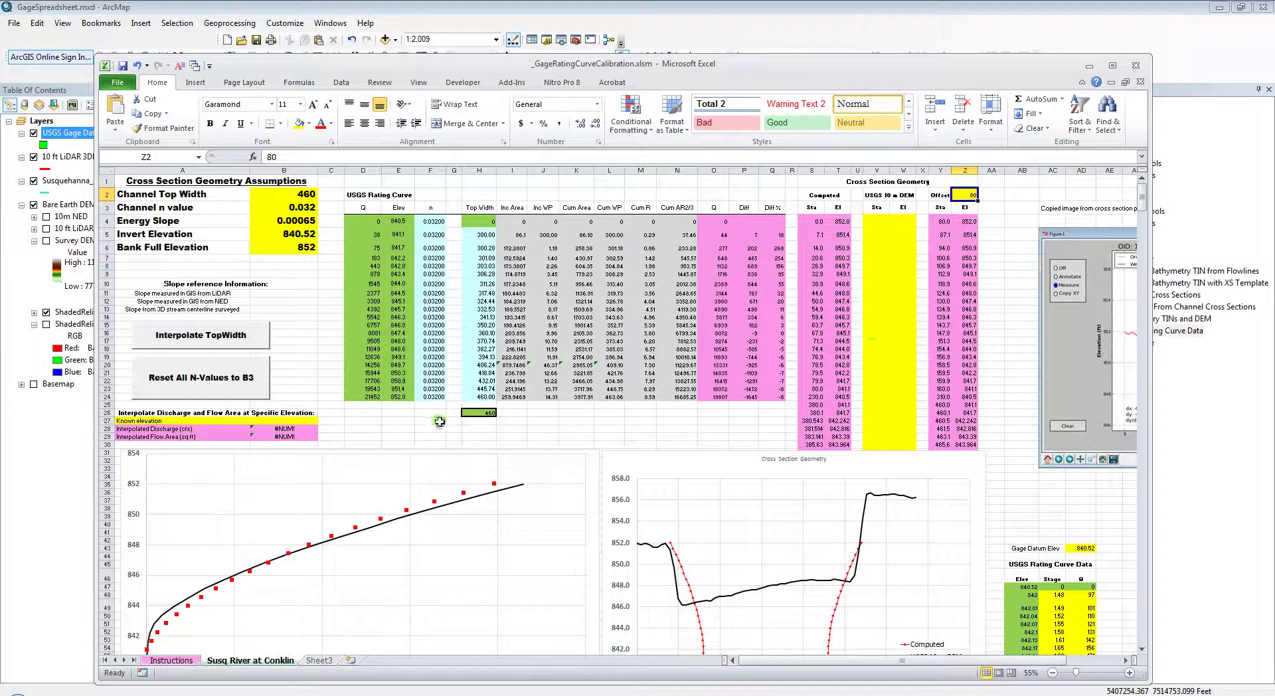
Set the Channel n value to 0.035 and the Energy Slope to 0.0007 in the cross section assumptions
scroll(475, 458, "down", 1)
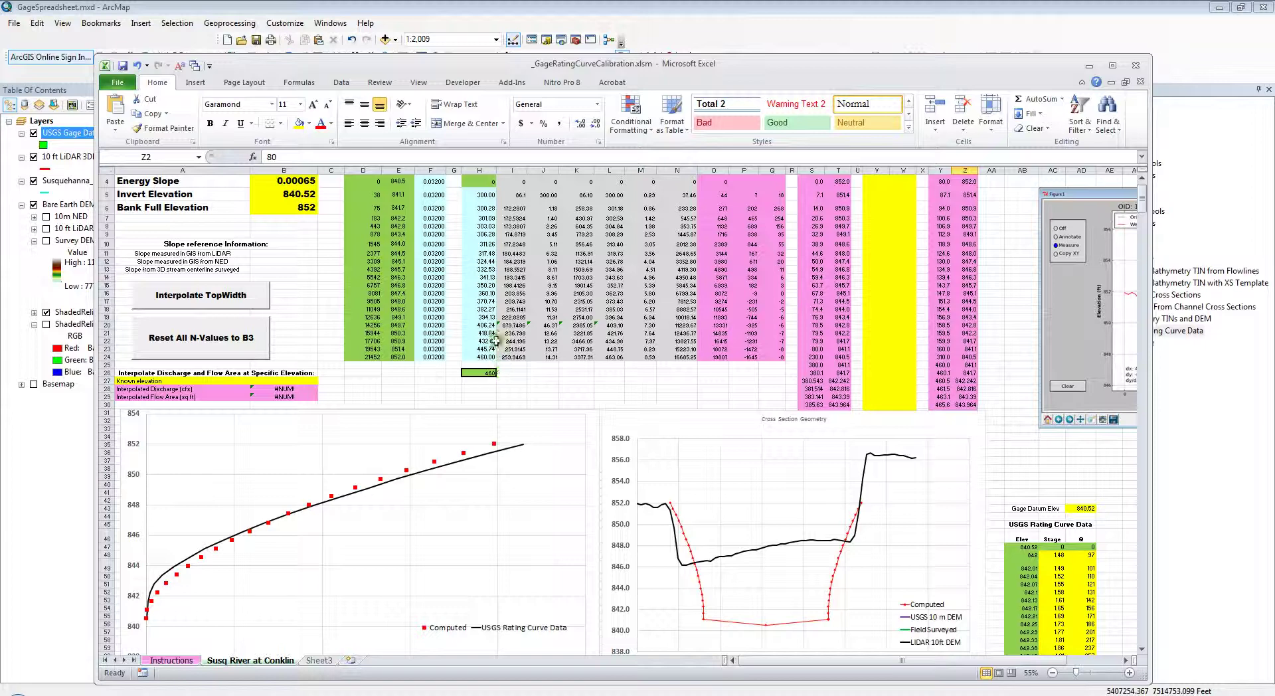
scroll(495, 341, "up", 1)
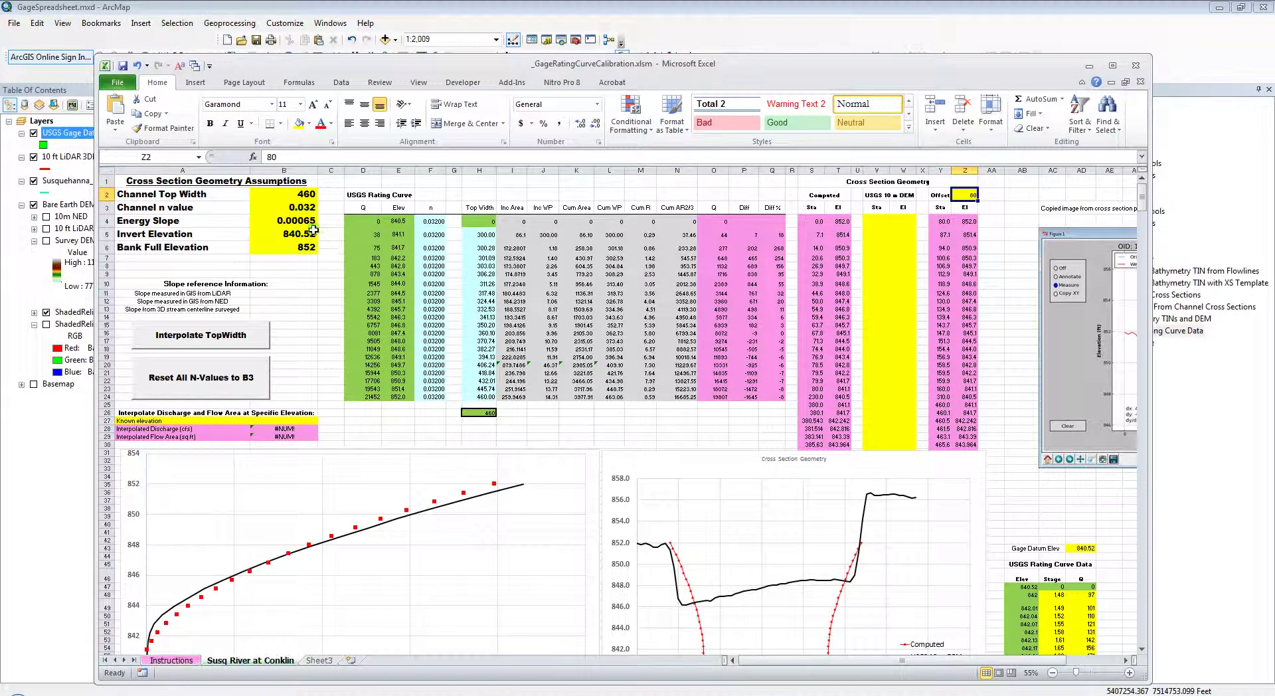
left_click(305, 206)
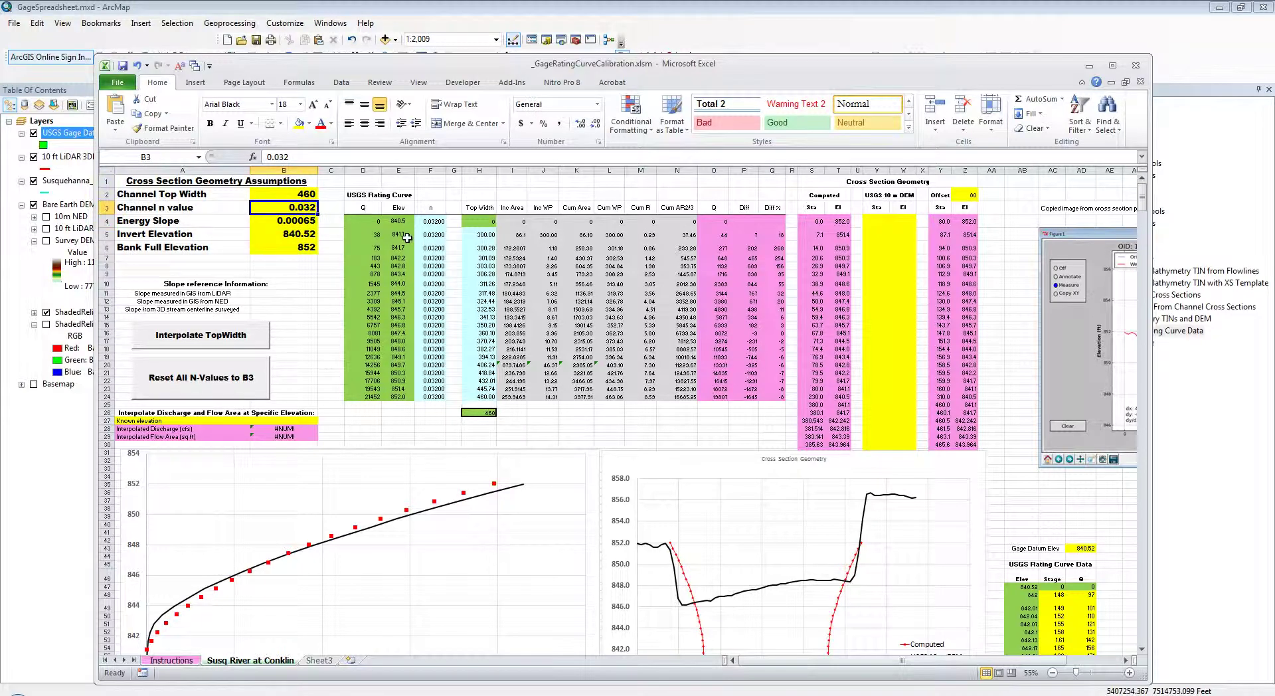
type("0.03")
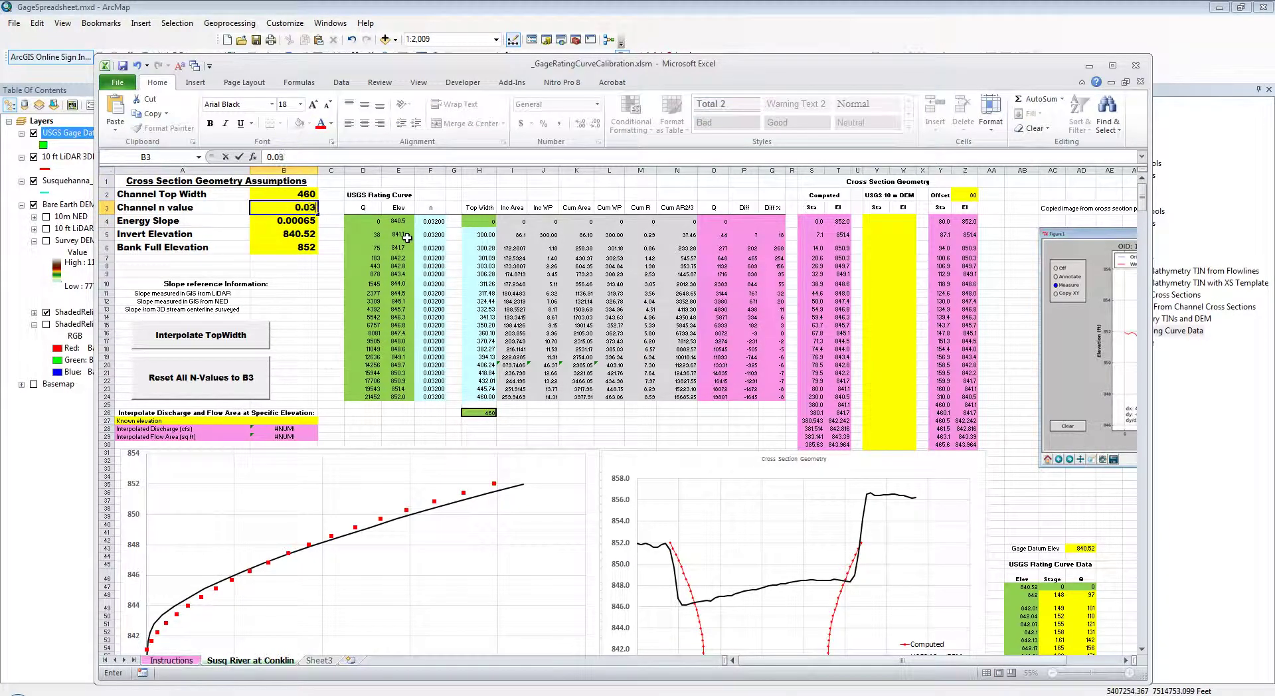
type("5")
key("Return")
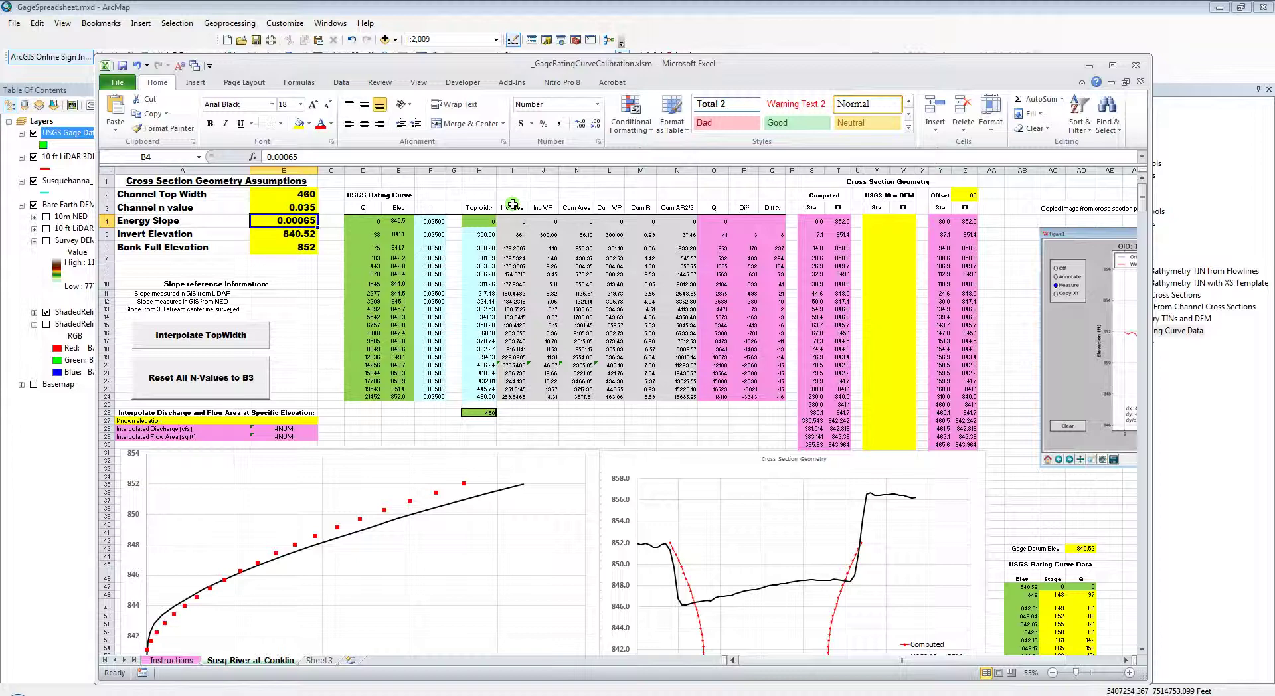
type("0.")
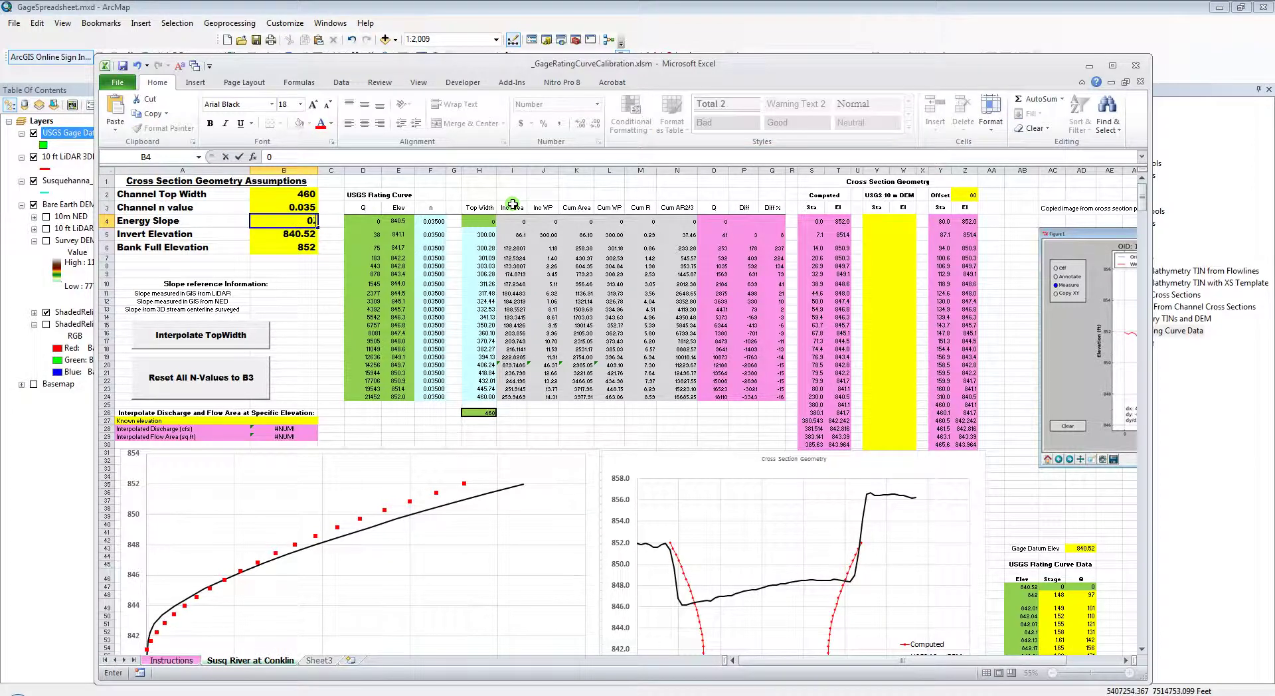
type("0007")
key("Return")
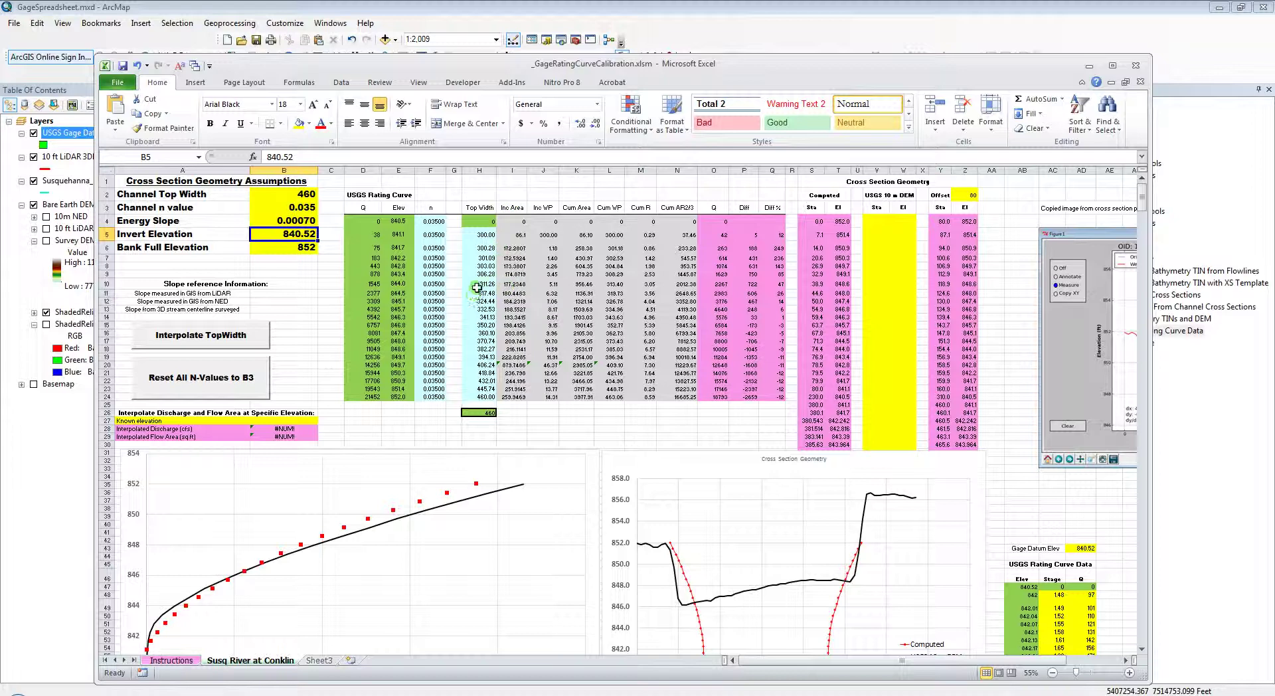
Set the lowest nonzero Top Width in cell H5 to 340, interpolate the top widths, and compare the rating curves
left_click(487, 235)
scroll(551, 311, "down", 2)
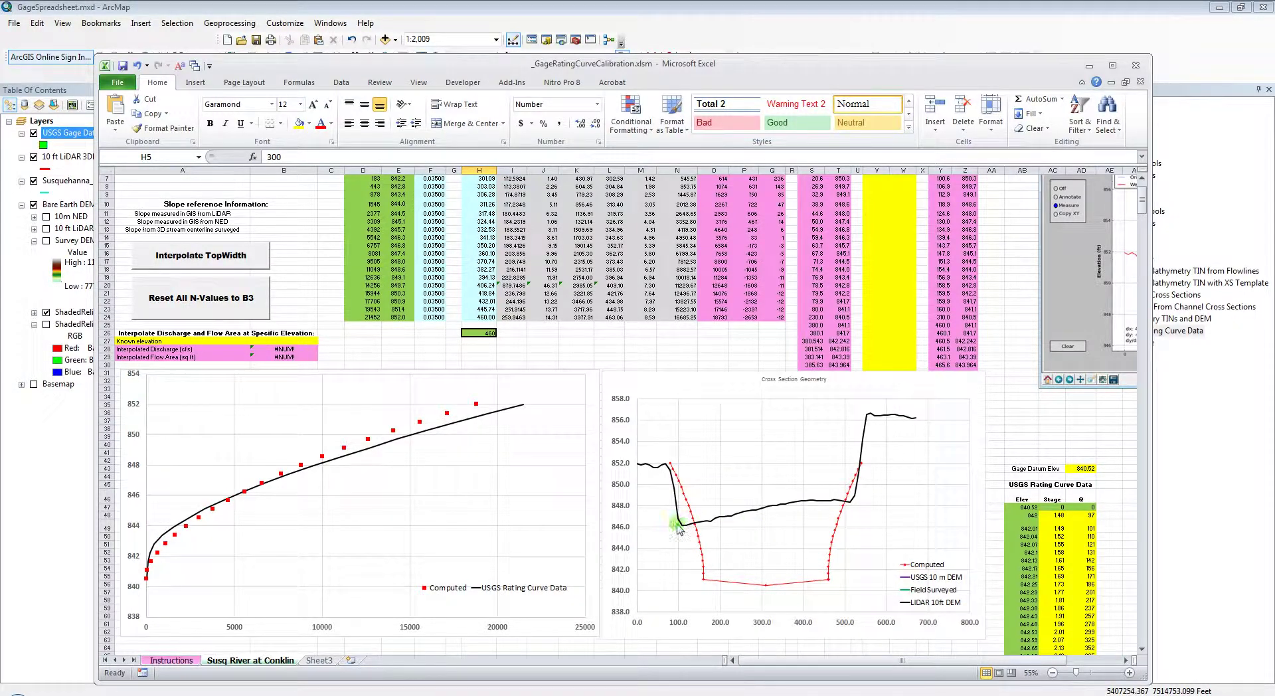
scroll(720, 552, "up", 4)
type("340")
key("Return")
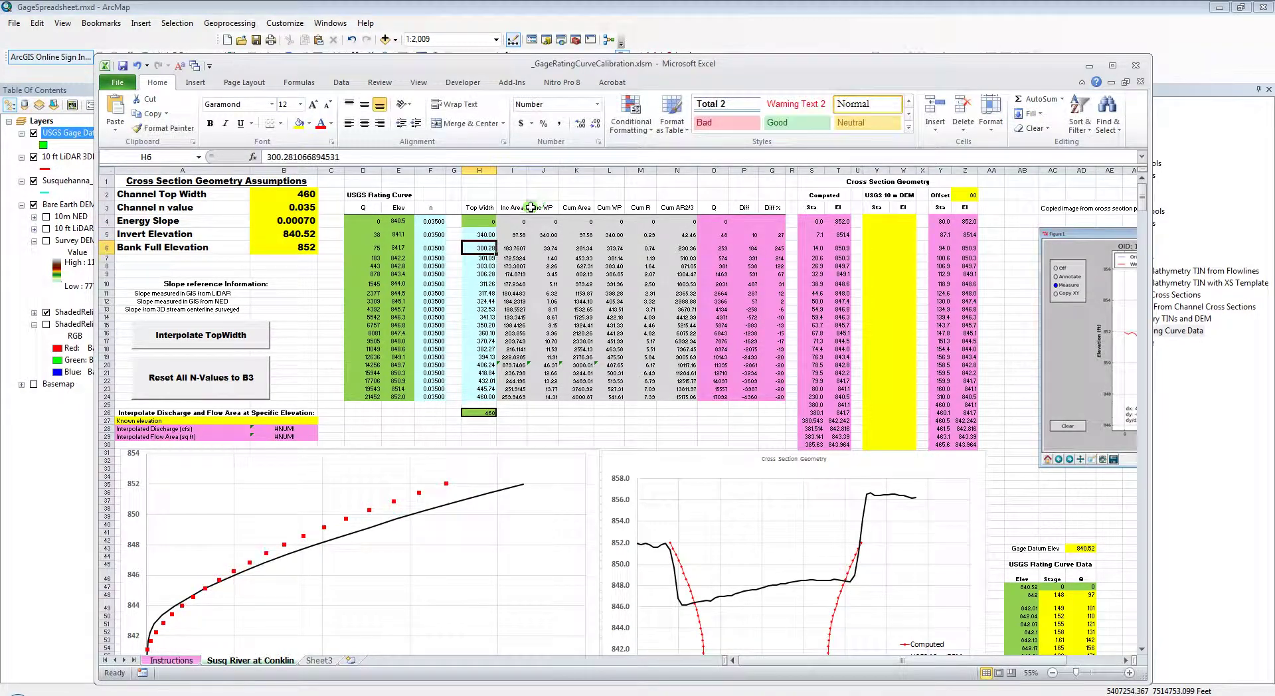
left_click(487, 236)
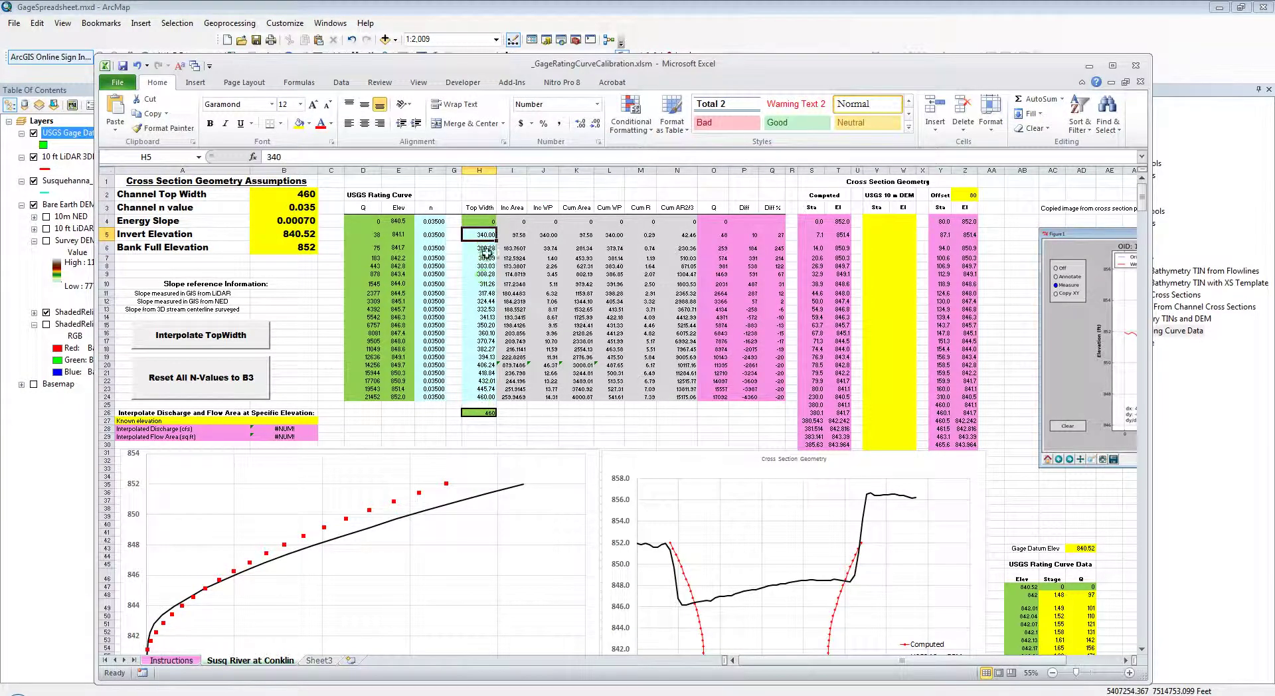
left_click(236, 339)
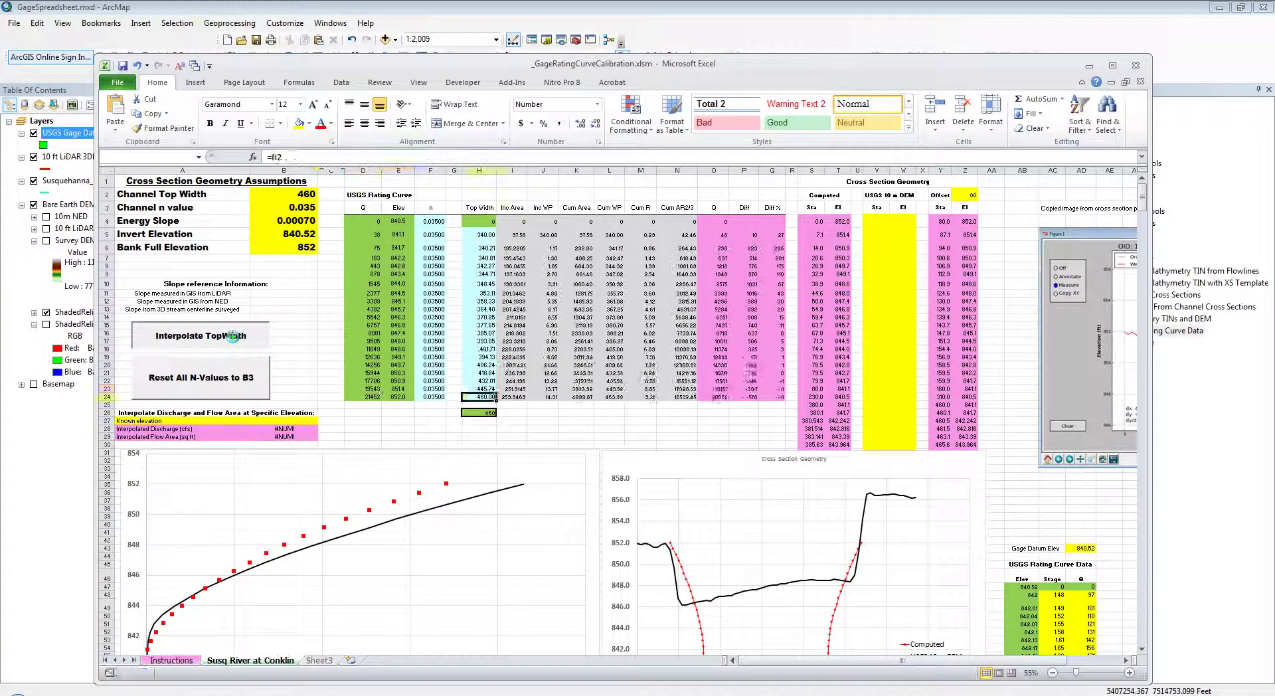
scroll(674, 452, "down", 1)
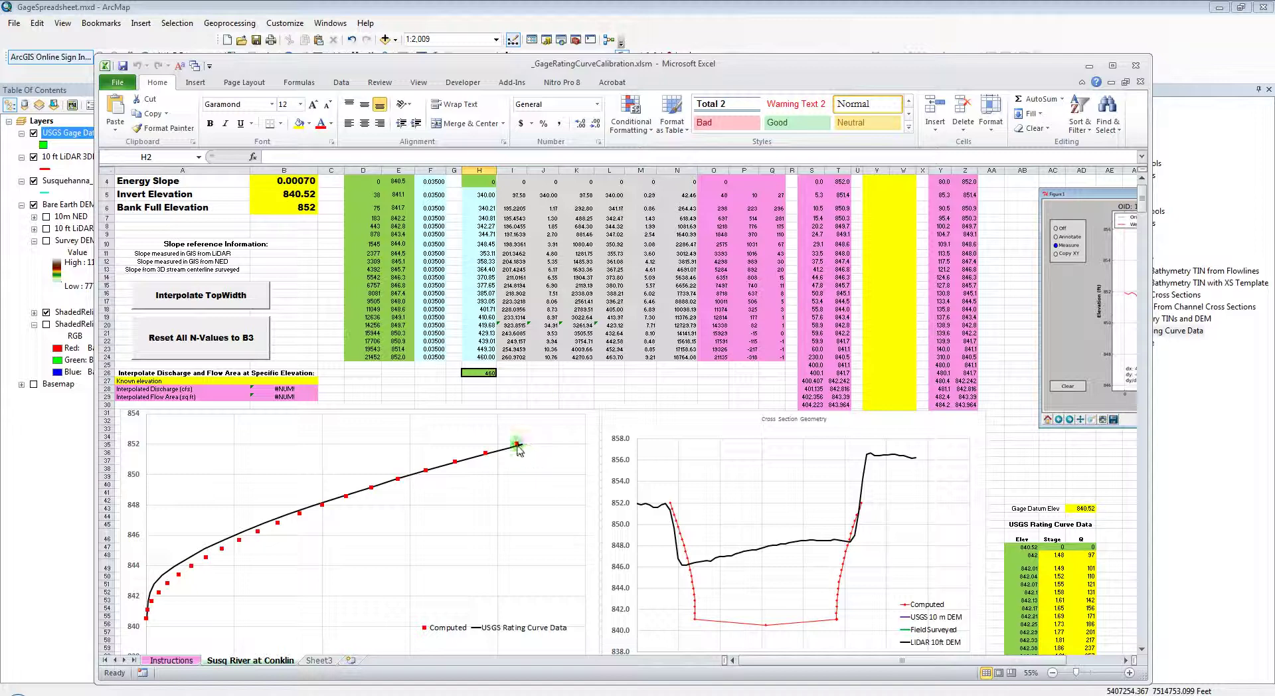
mouse_move(518, 445)
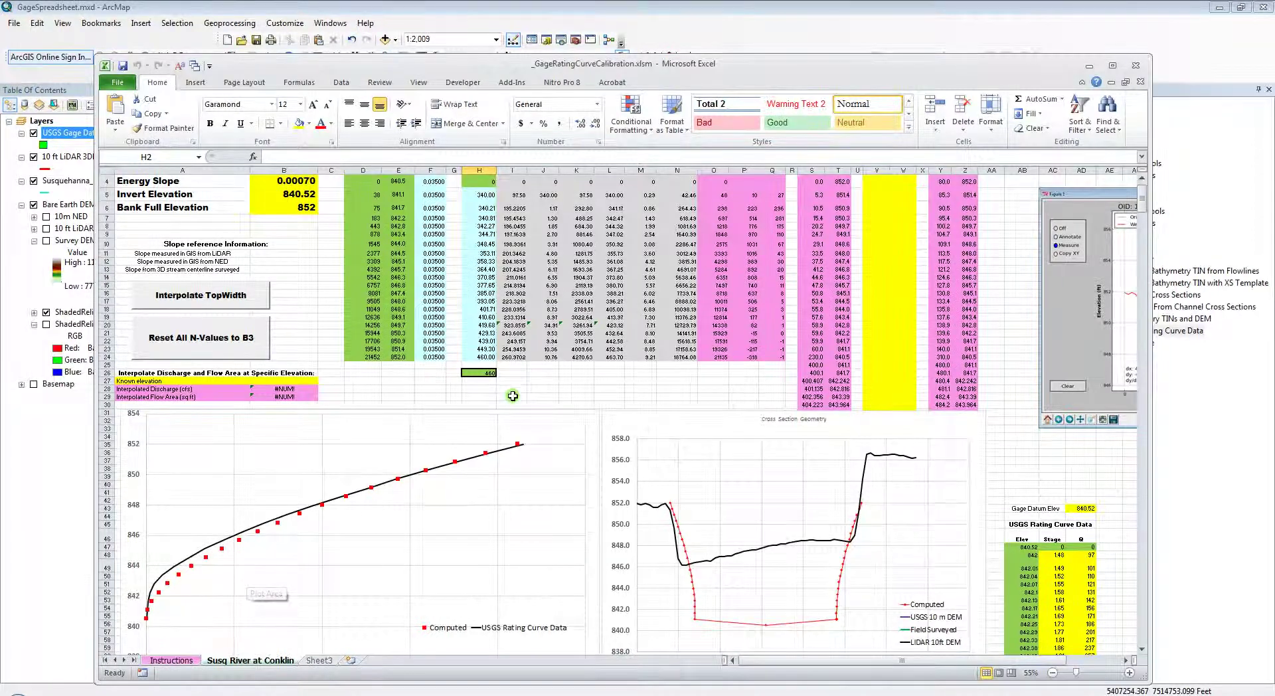
scroll(508, 403, "up", 1)
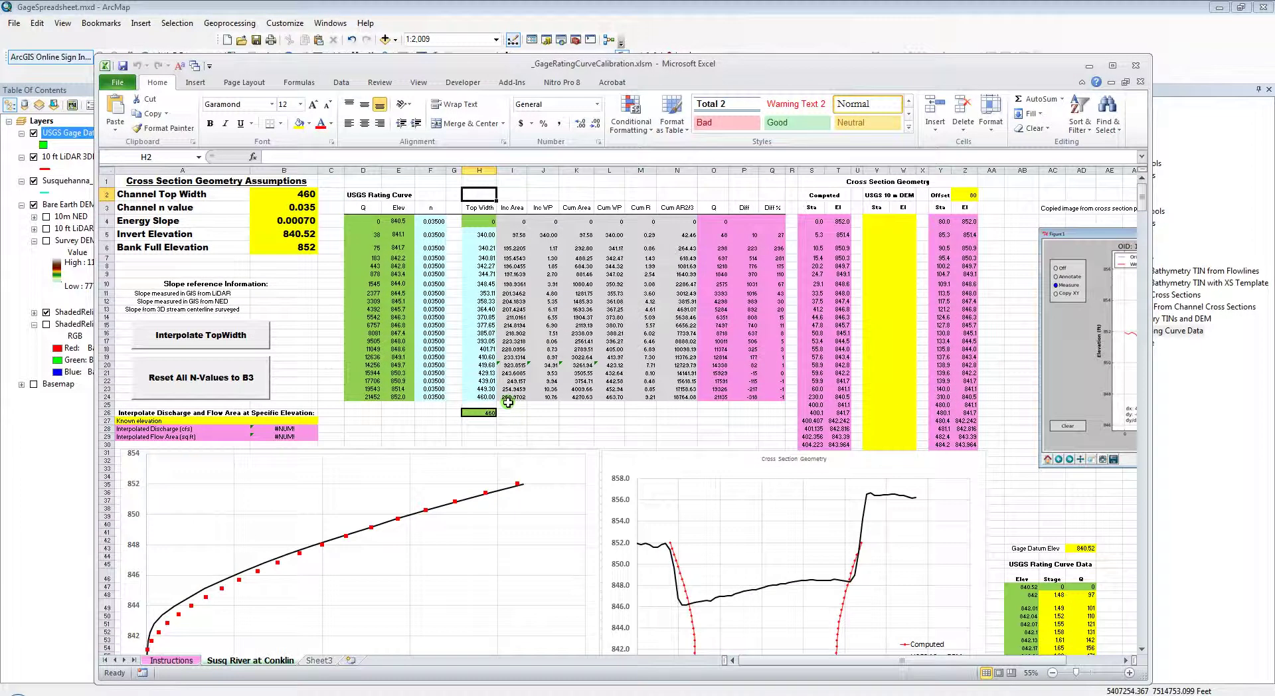
Try a lowest nonzero Top Width of 350 in cell H5 and interpolate the top widths again
left_click(479, 234)
type("350")
key("Return")
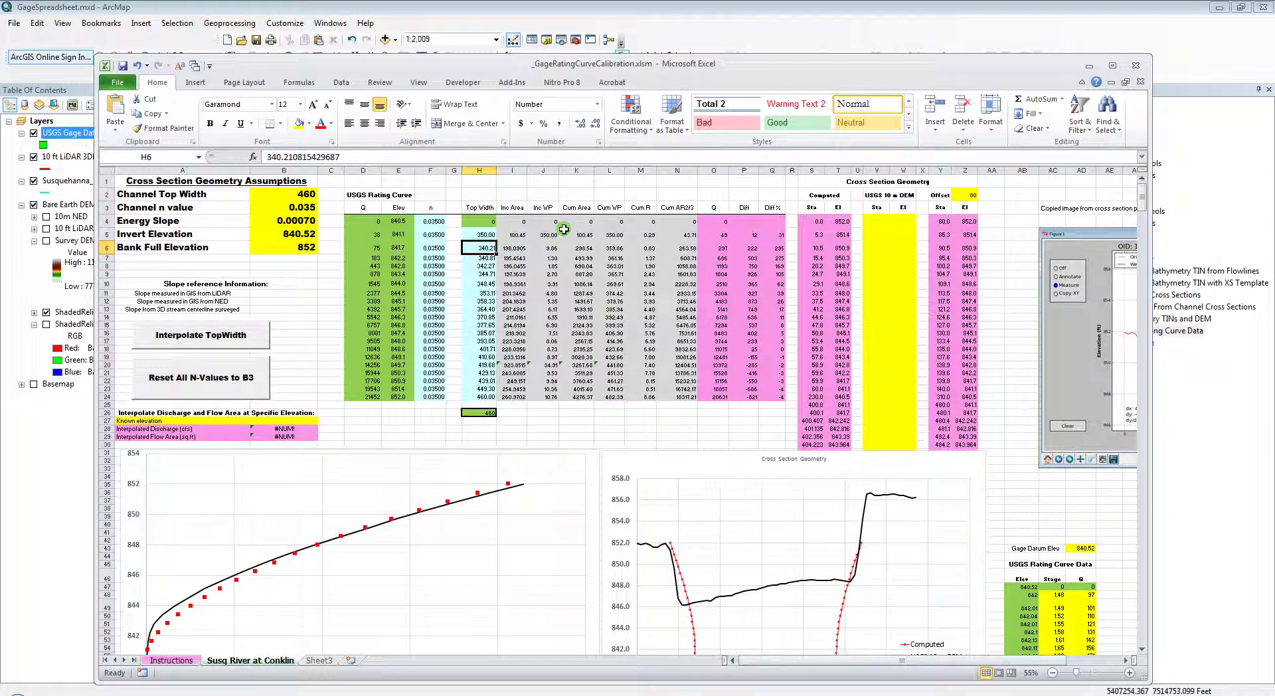
left_click(206, 332)
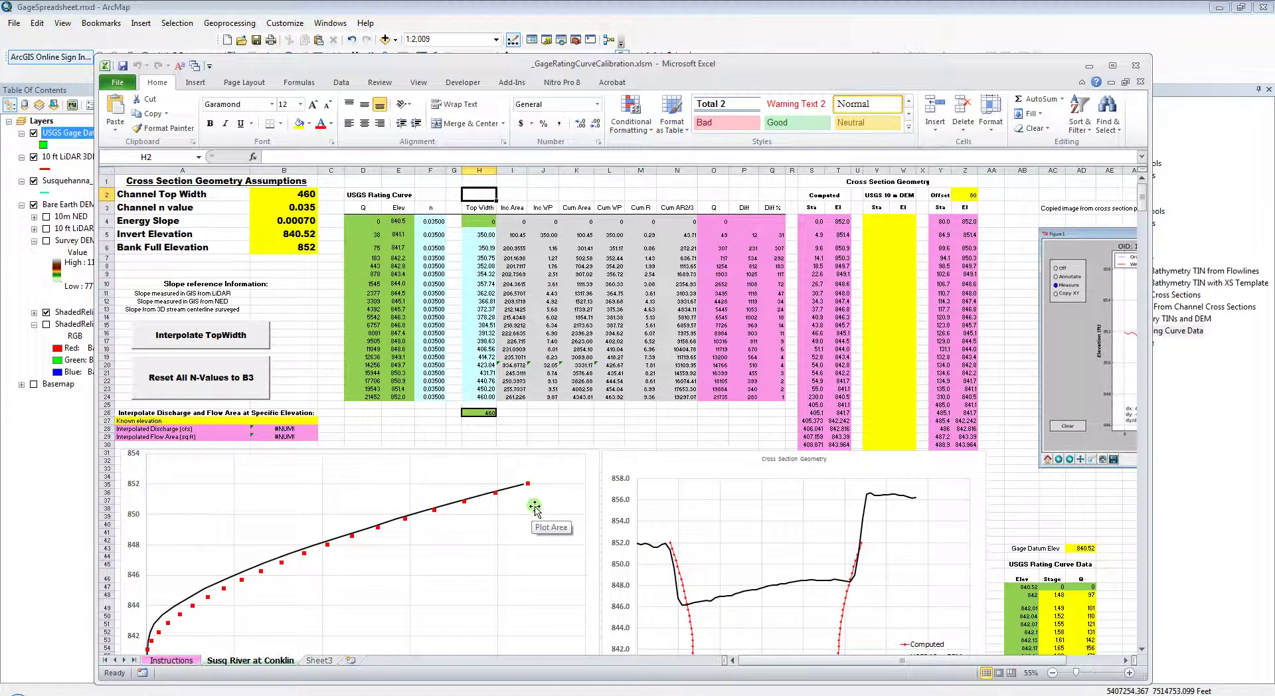
Set the Top Width in cell H5 to 345, interpolate the top widths, and check the rating curve and geometry charts
left_click(490, 234)
type("3")
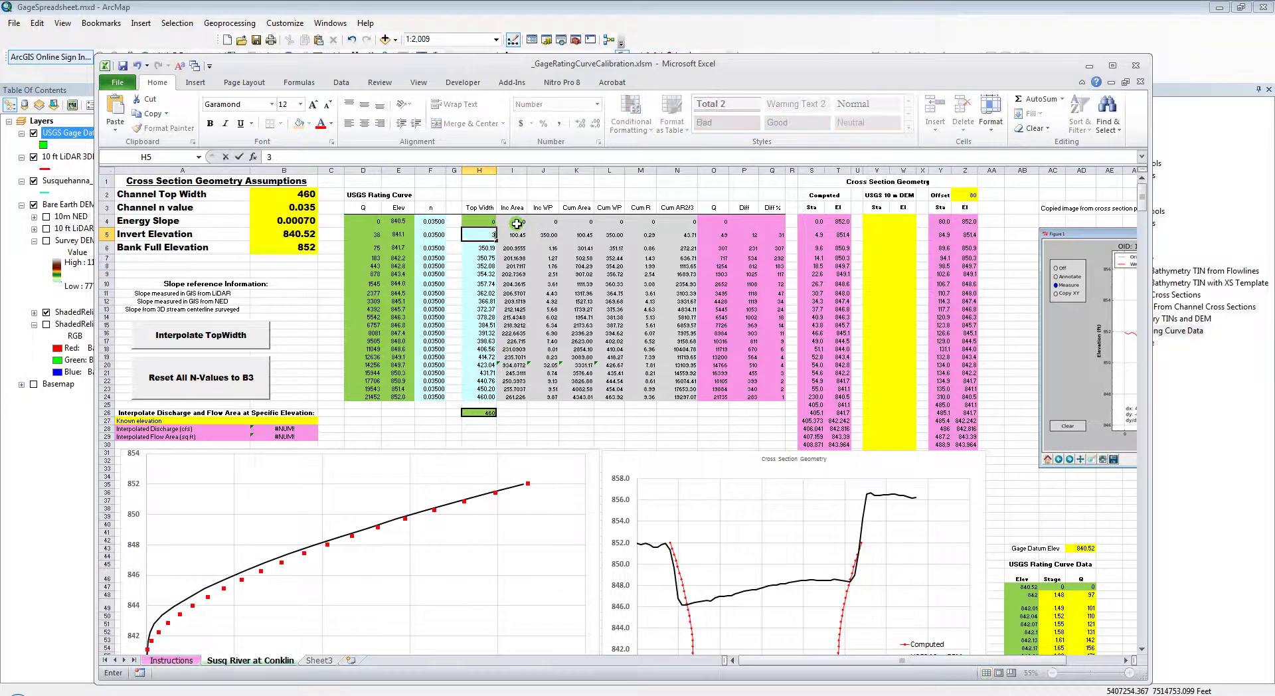
type("45")
key("Return")
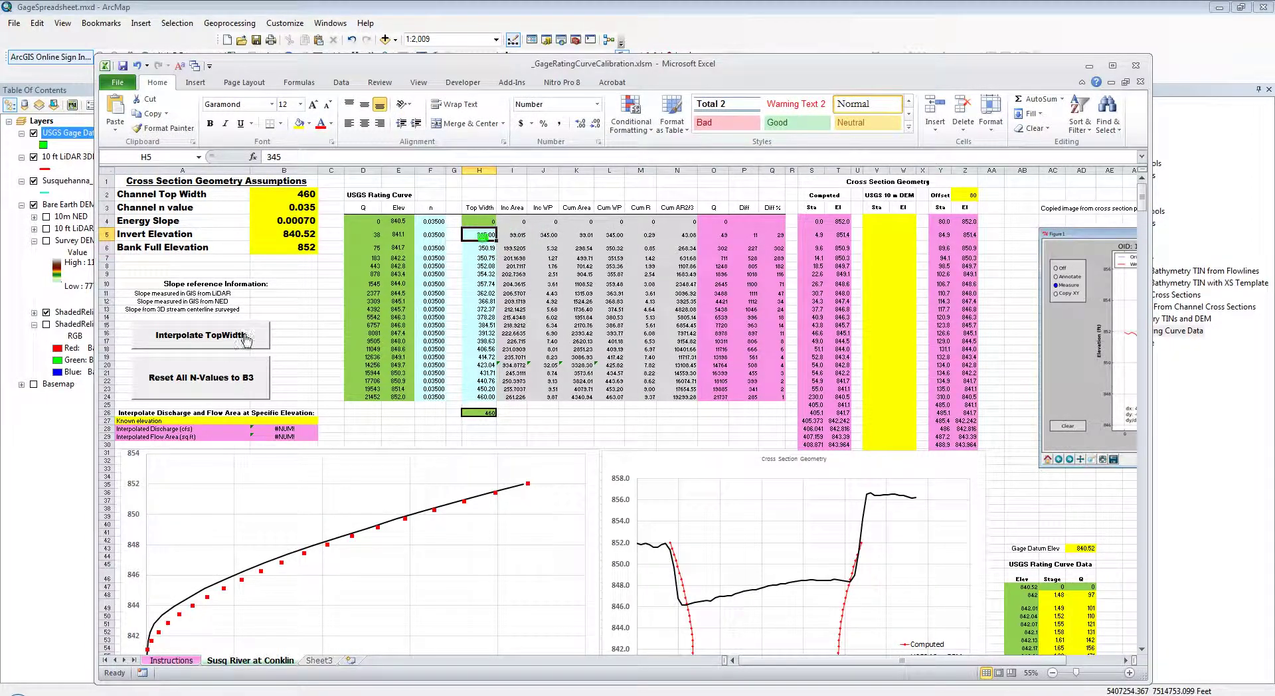
left_click(243, 336)
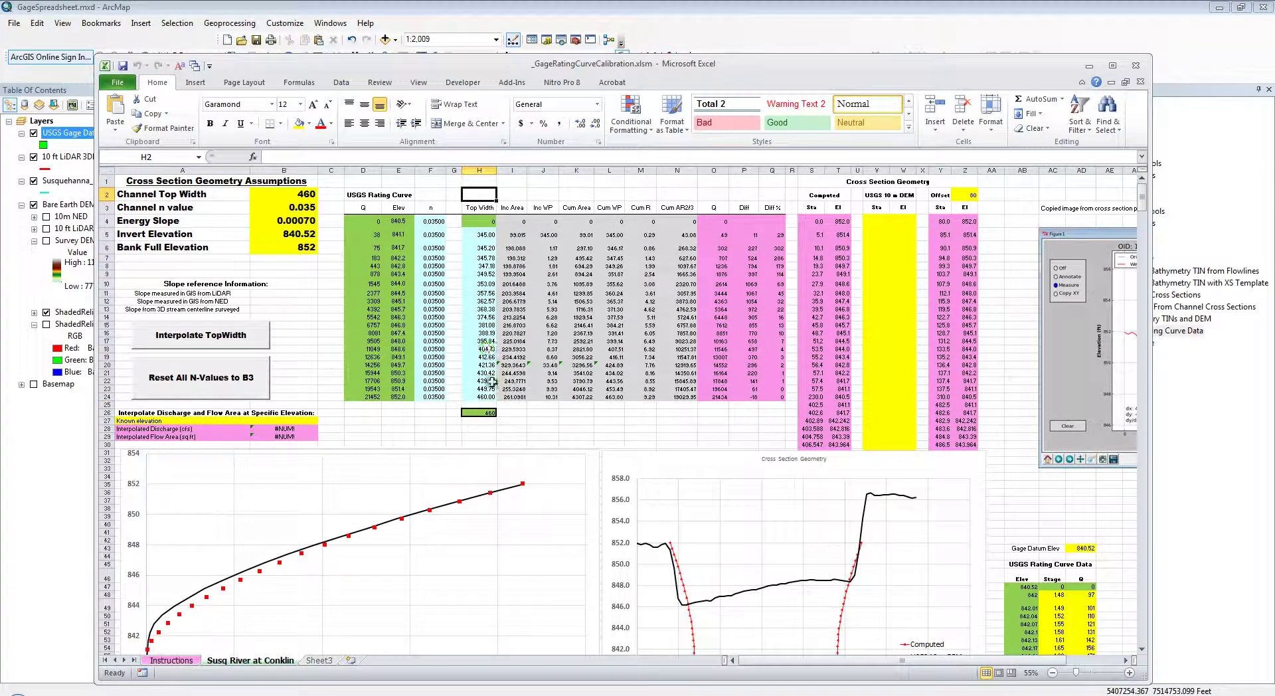
scroll(541, 479, "down", 2)
scroll(543, 477, "up", 2)
scroll(479, 374, "down", 1)
scroll(479, 368, "up", 1)
scroll(155, 621, "down", 1)
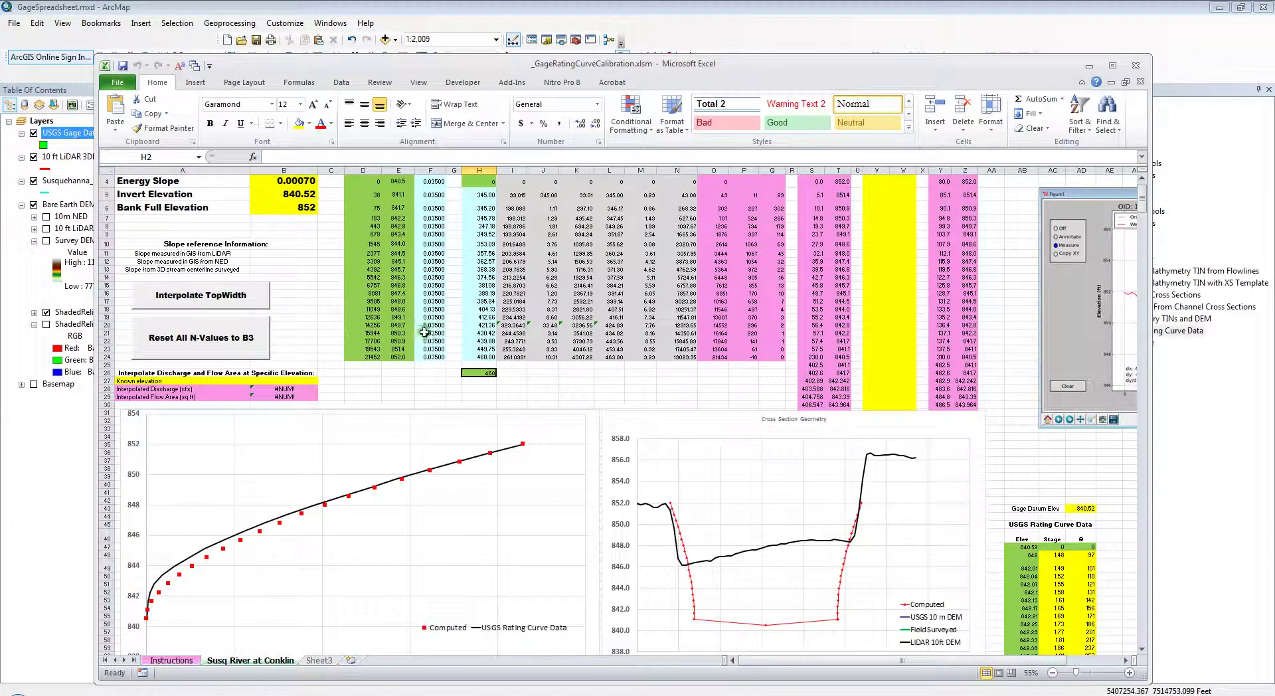
Override the n value for the lowest nonzero stage in cell F5 with 0.038
scroll(425, 333, "up", 1)
left_click(433, 234)
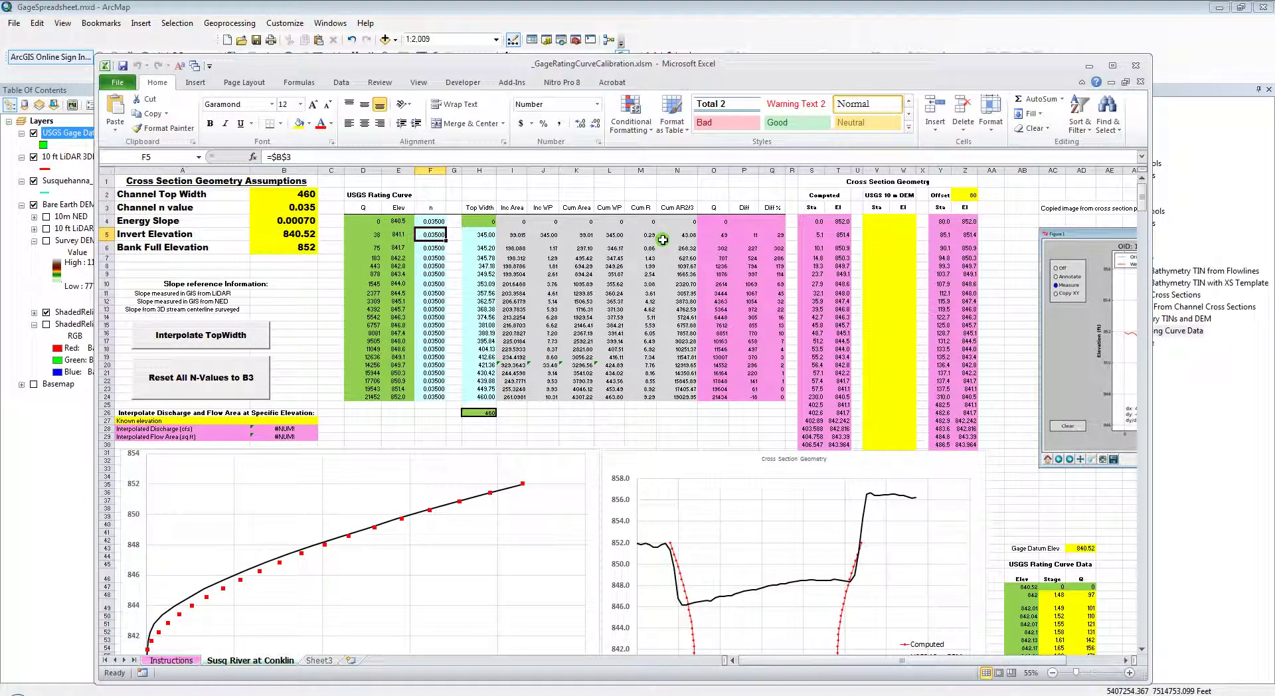
type("0.0")
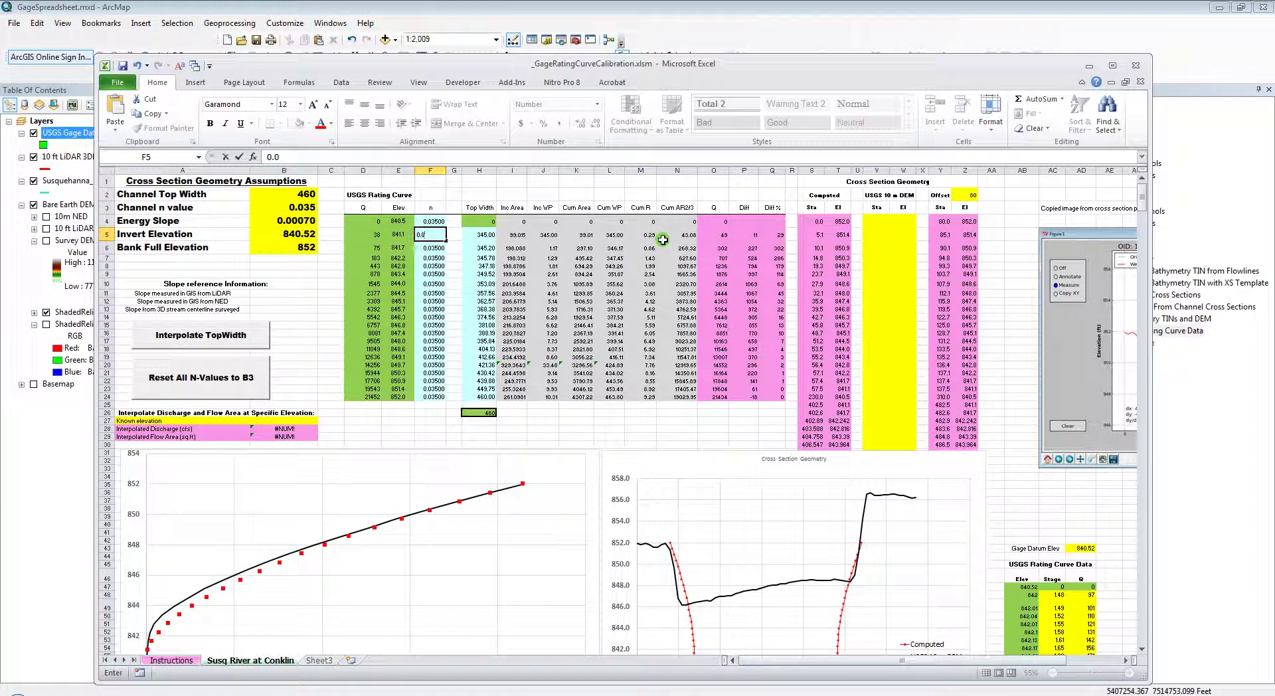
type("38")
key("Return")
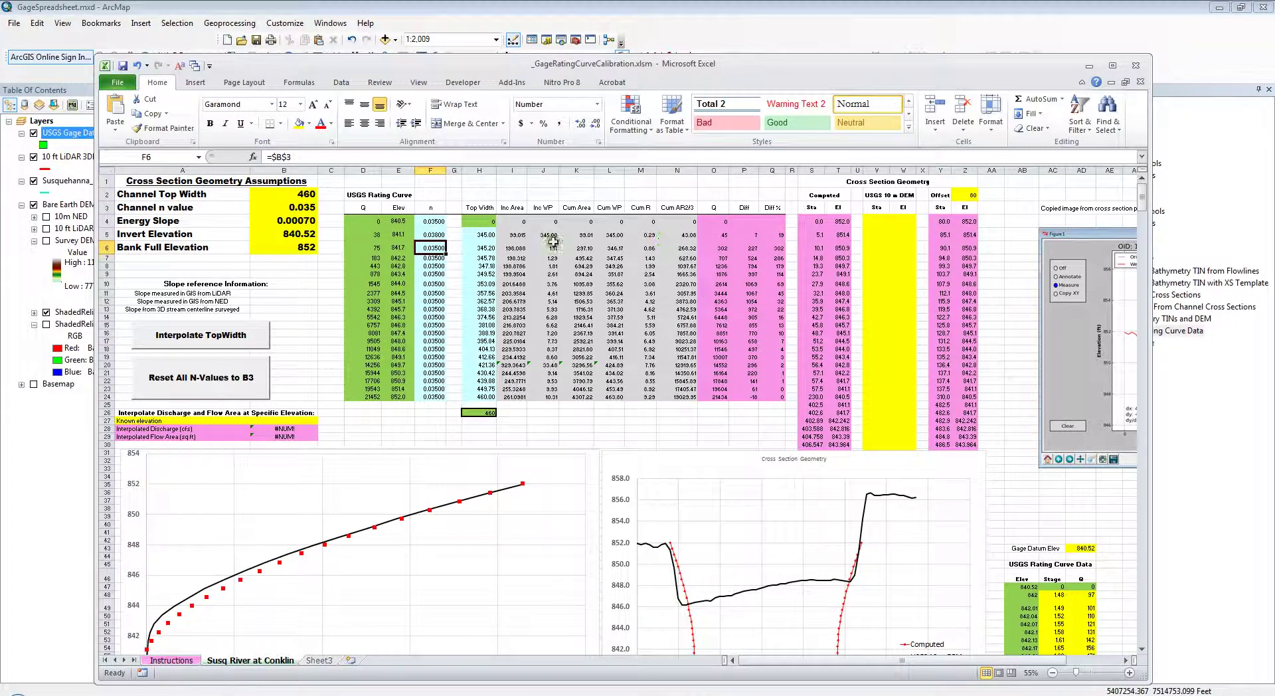
Set the n value in cell F6 to 0.038, fill it through F10, and compare the low end of the rating curves
type("0.0")
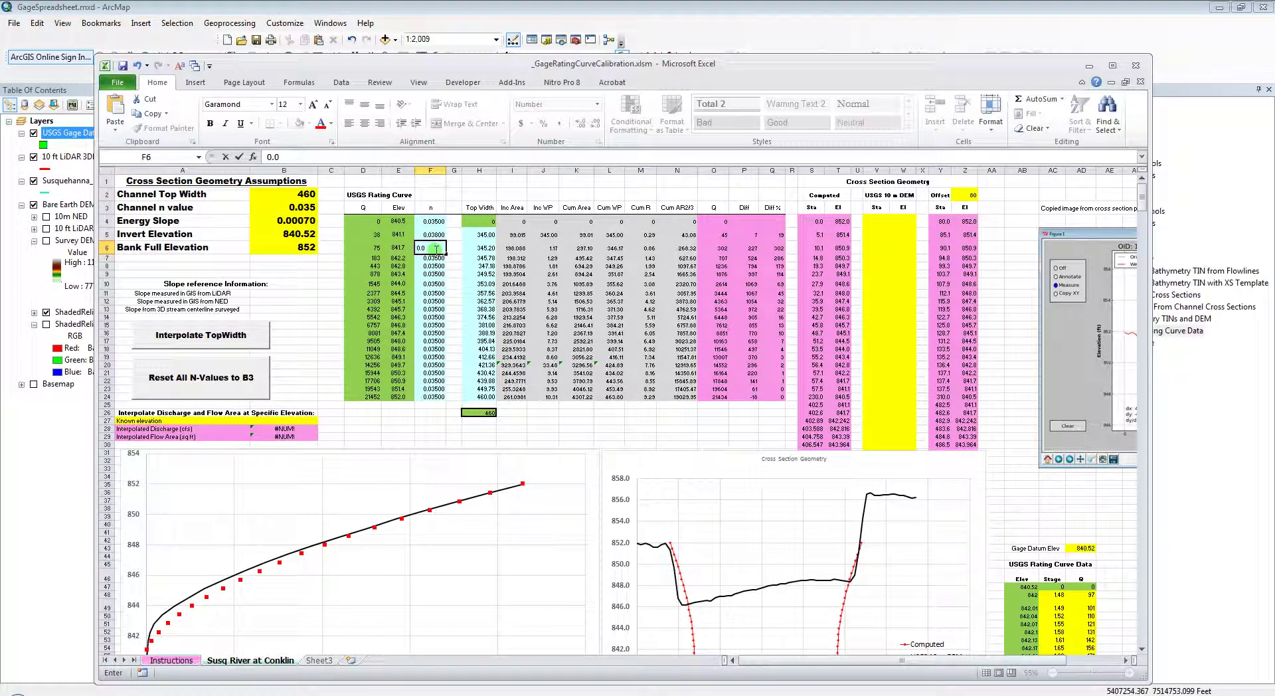
type("38")
key("Return")
left_click(426, 251)
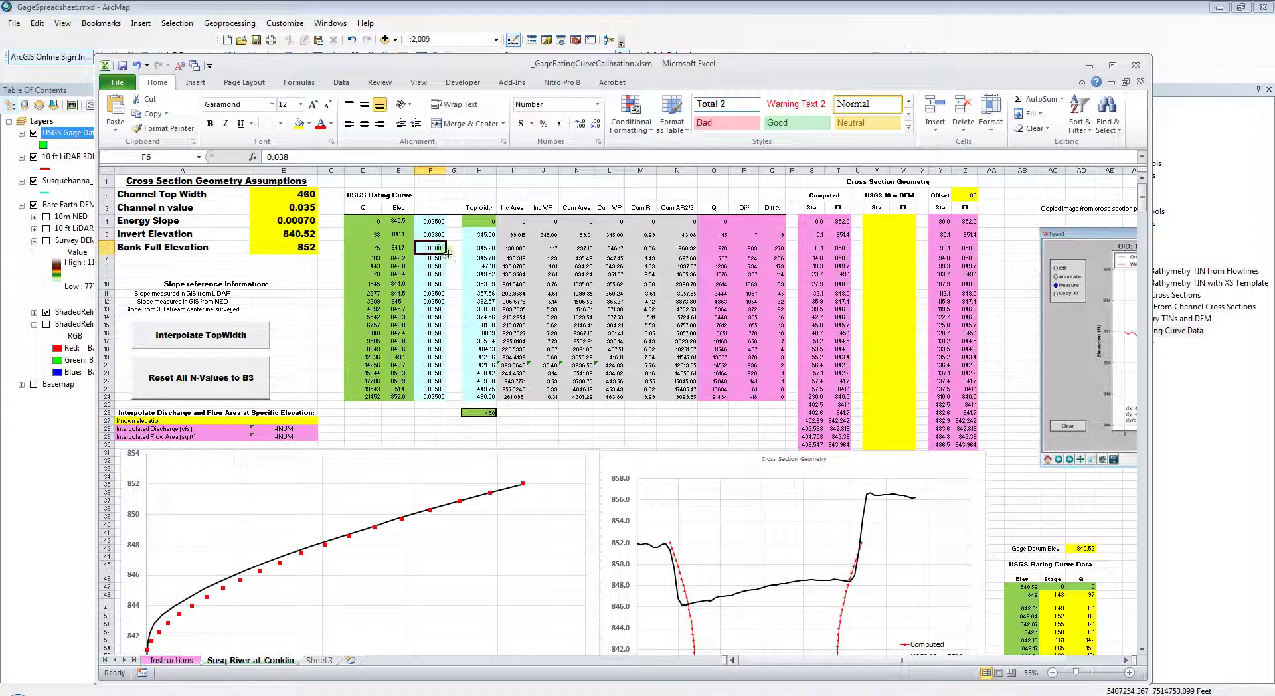
left_click_drag(446, 253, 444, 284)
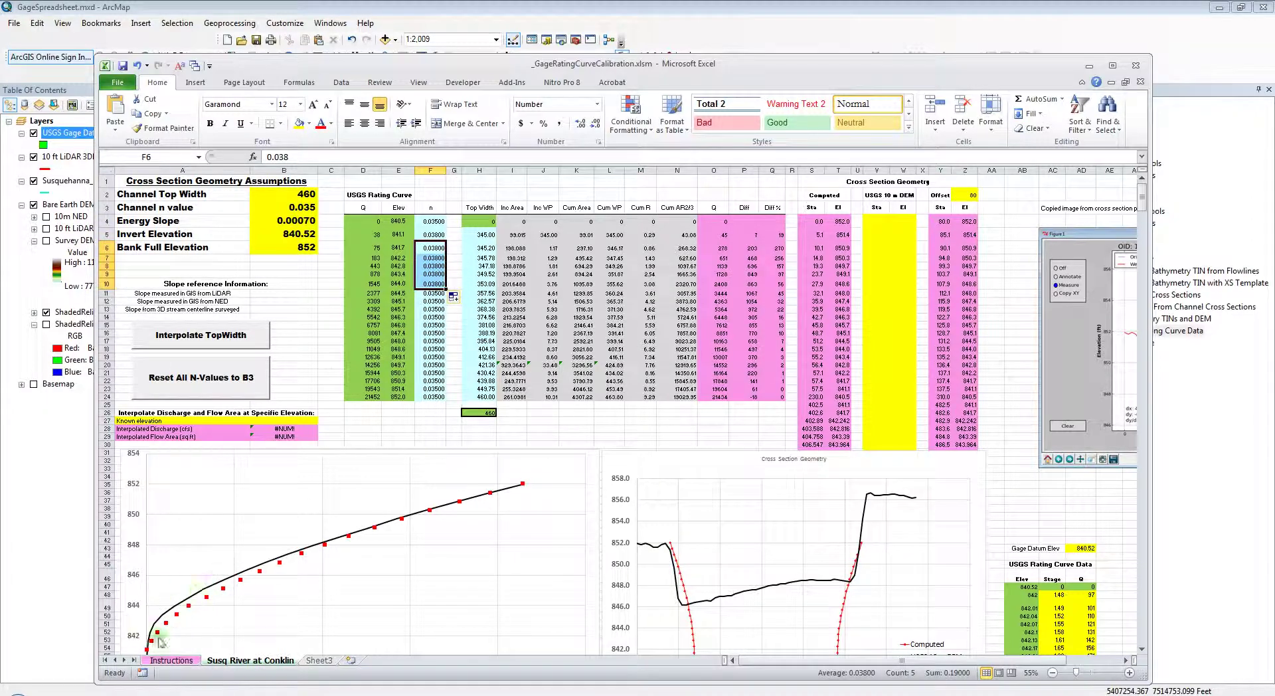
scroll(451, 327, "down", 1)
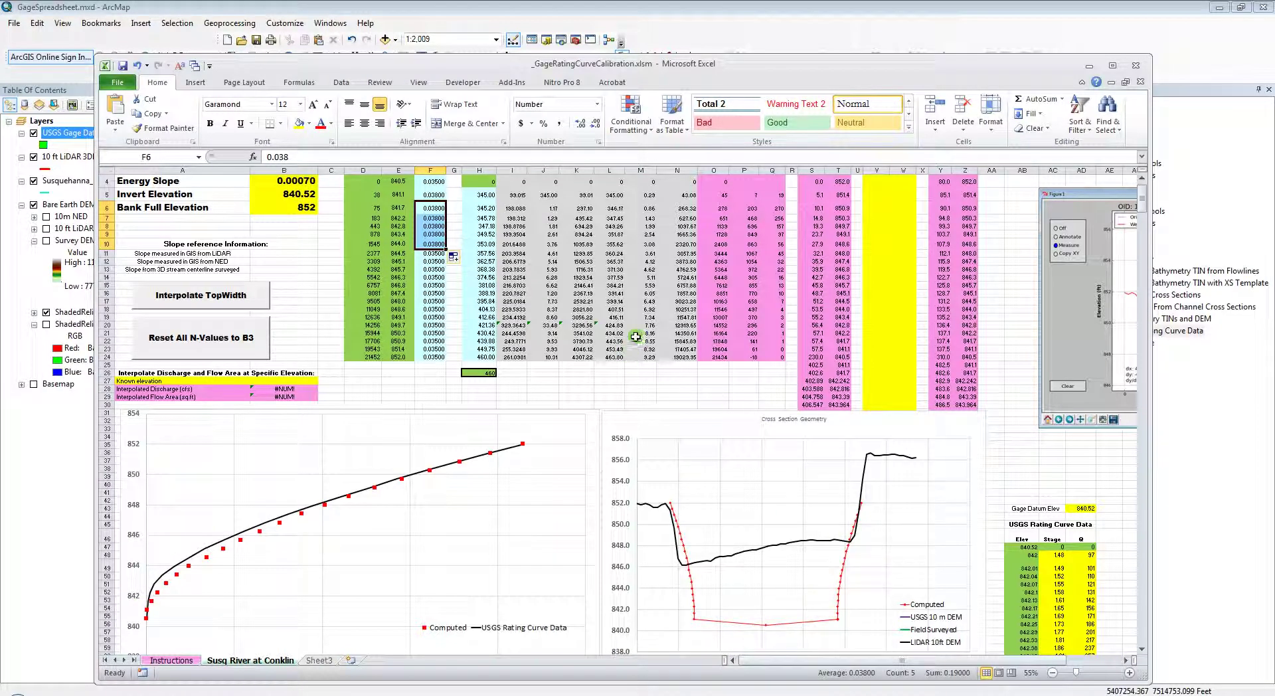
left_click(628, 302)
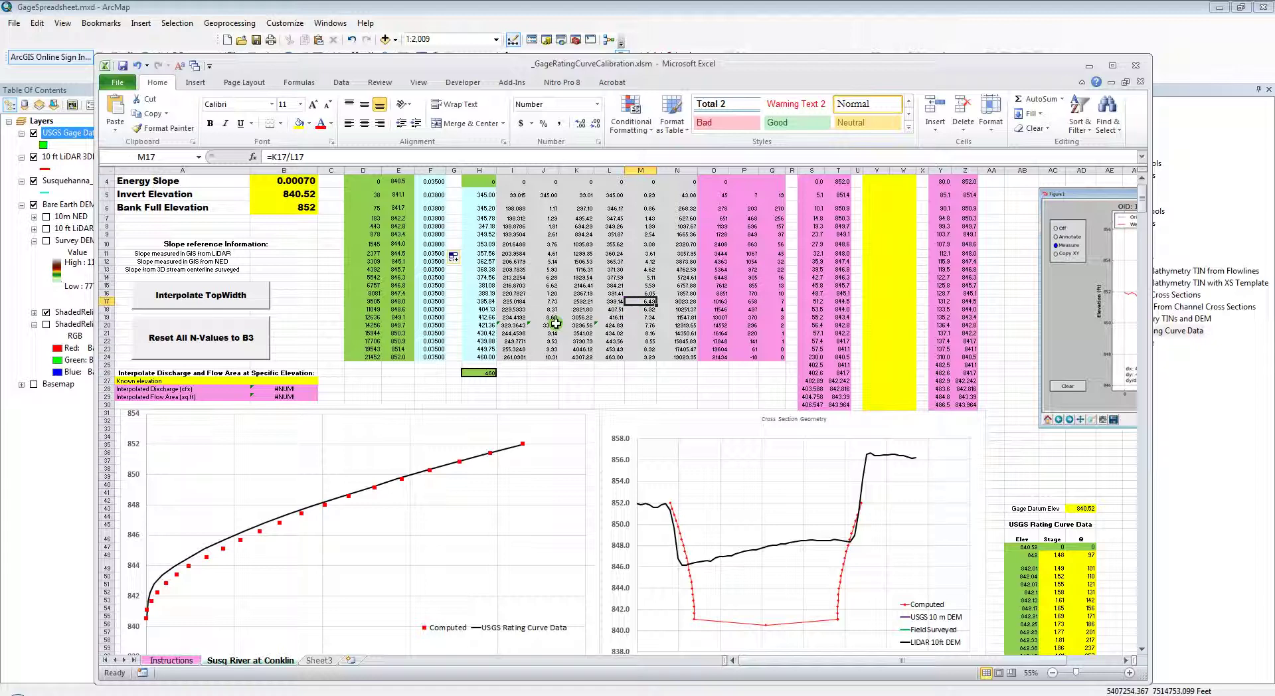
scroll(553, 322, "up", 1)
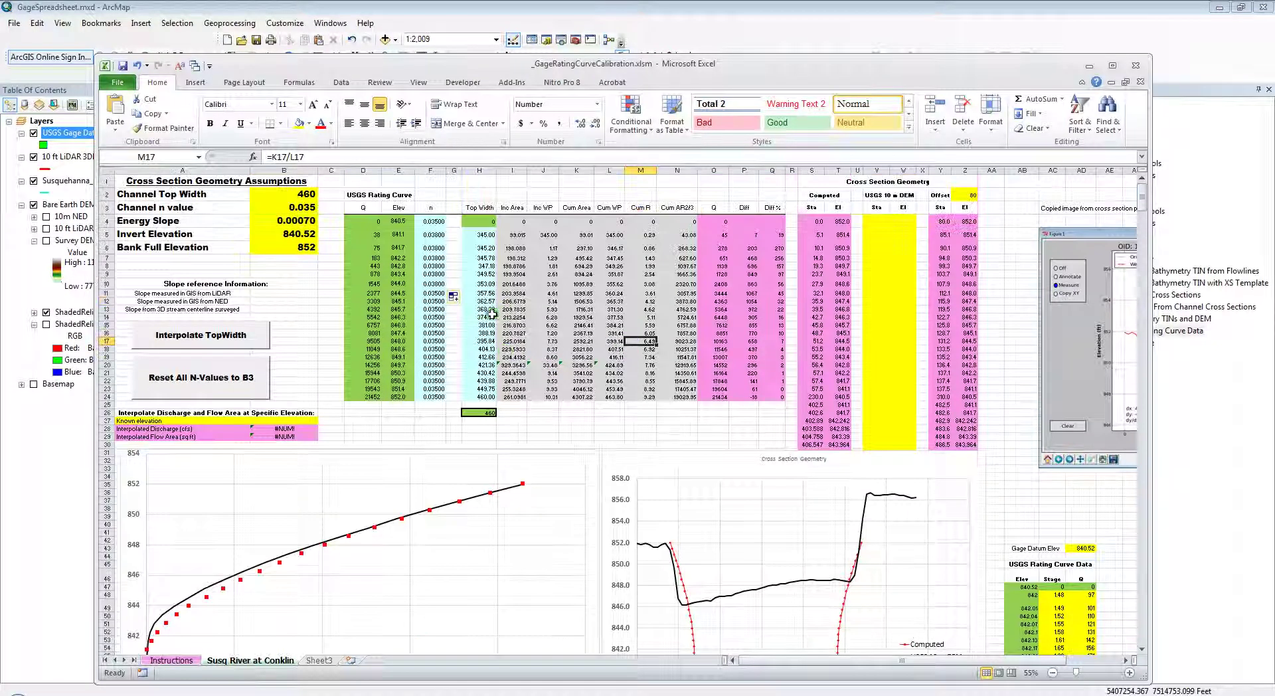
Check the LiDAR profile's low point and enter 846 as the Known elevation to interpolate discharge and flow area
left_click(293, 420)
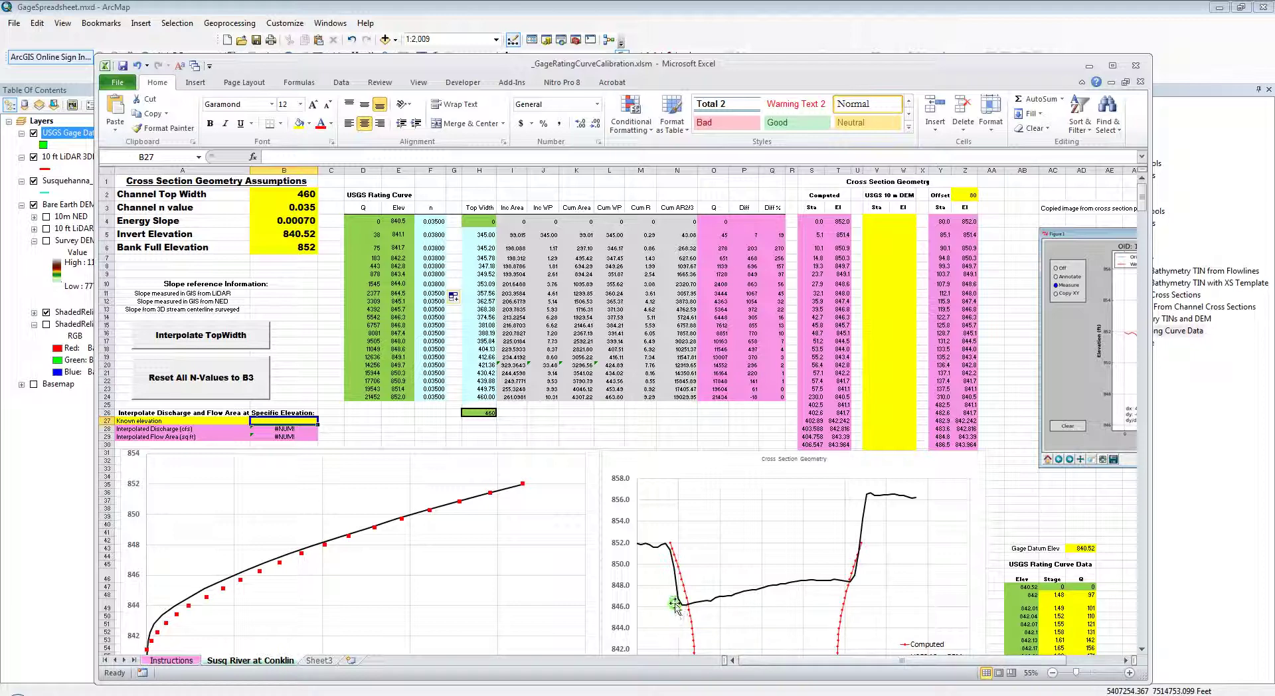
mouse_move(684, 609)
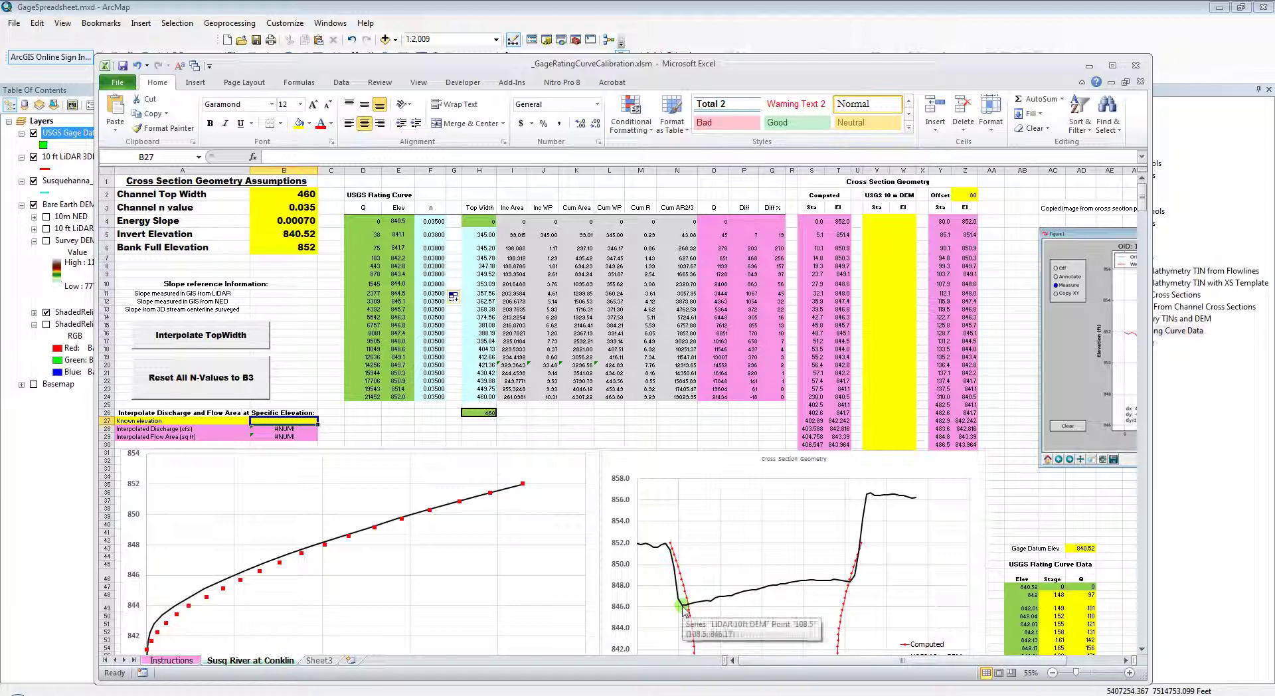
scroll(684, 611, "down", 1)
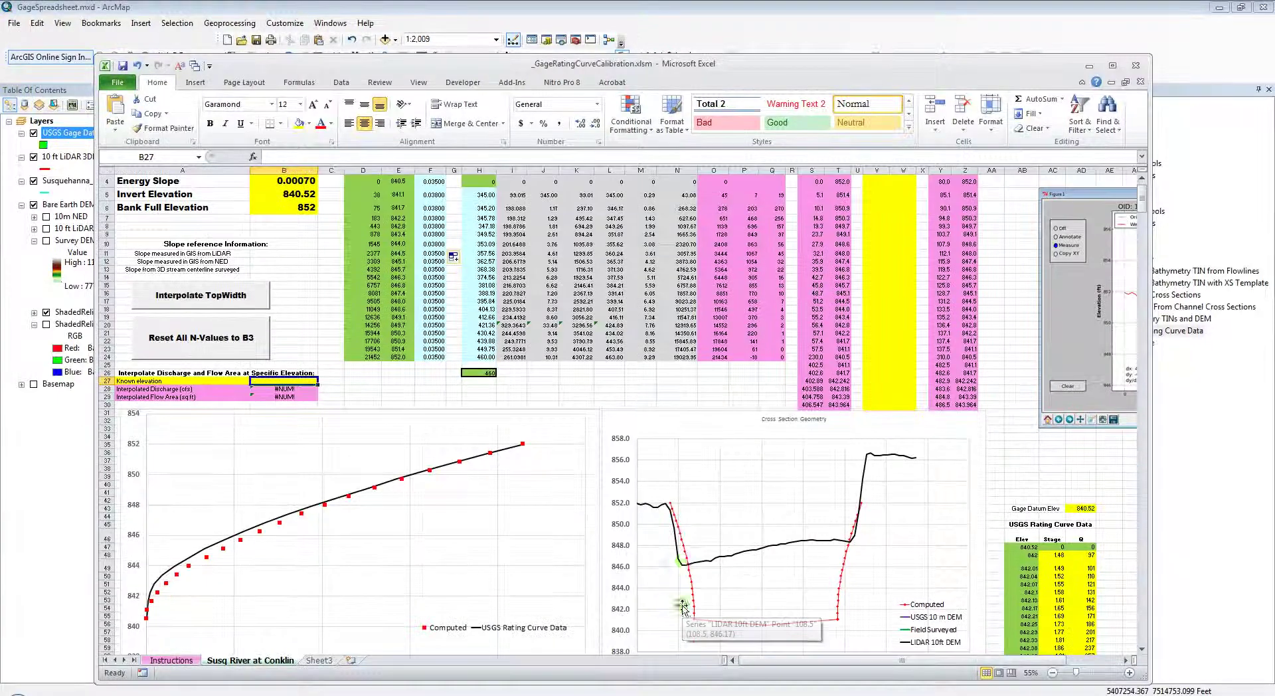
mouse_move(683, 567)
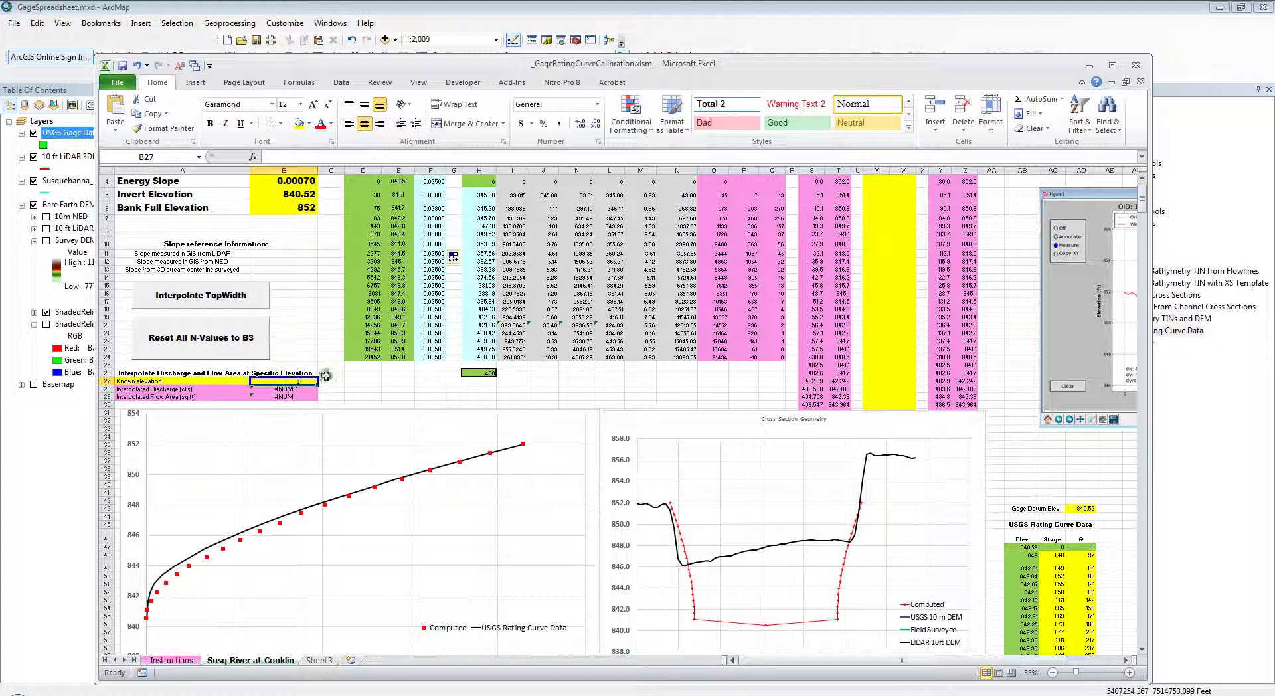
type("846")
key("Return")
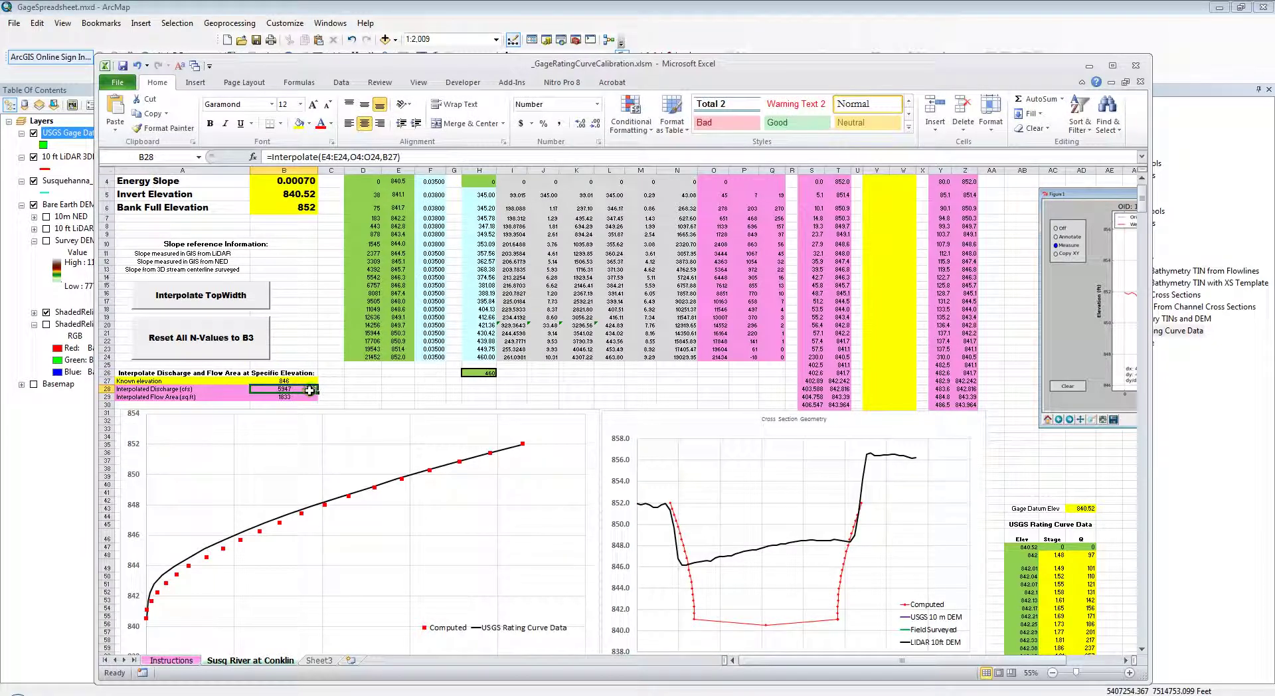
left_click(309, 397)
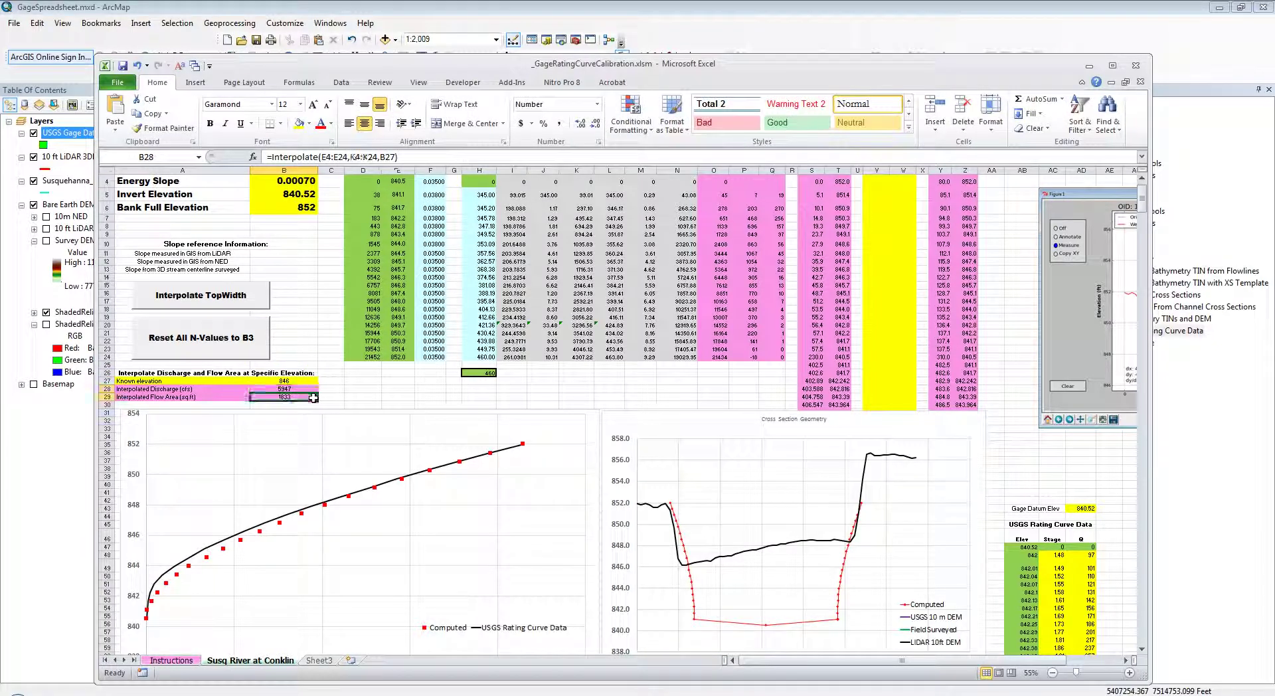
scroll(712, 290, "up", 1)
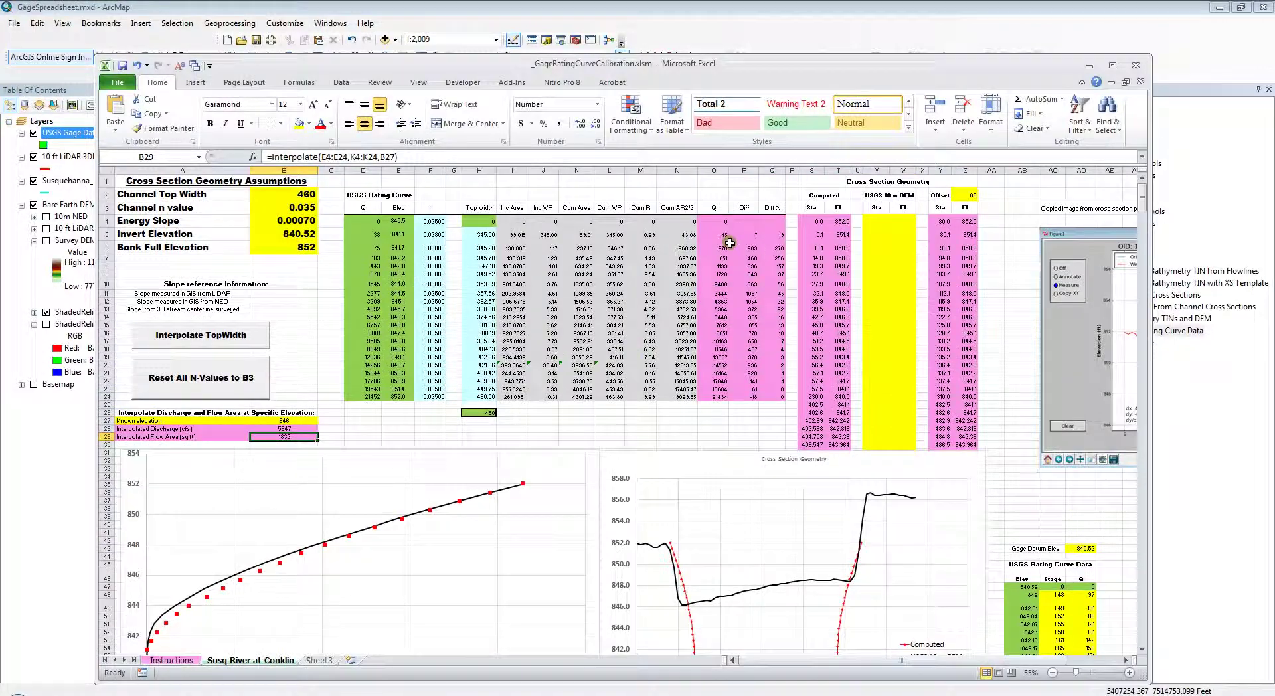